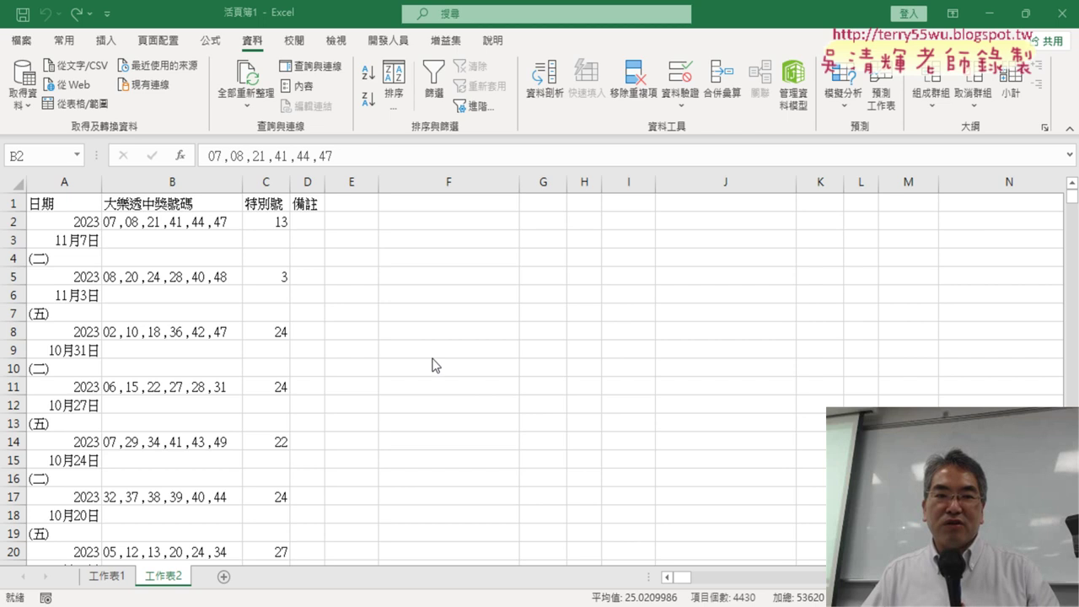
Select the 日期 header cell A1 and sort the lottery table ascending by date.
{"action": "left_click_drag", "start_coordinate": [172, 182], "coordinate": [276, 187]}
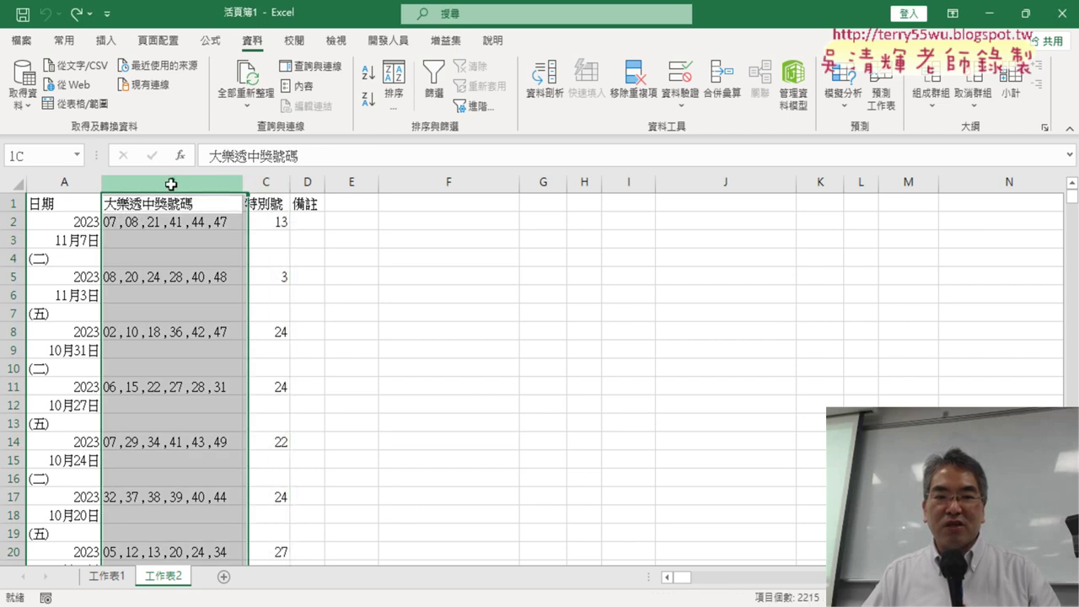
{"action": "left_click", "coordinate": [76, 183]}
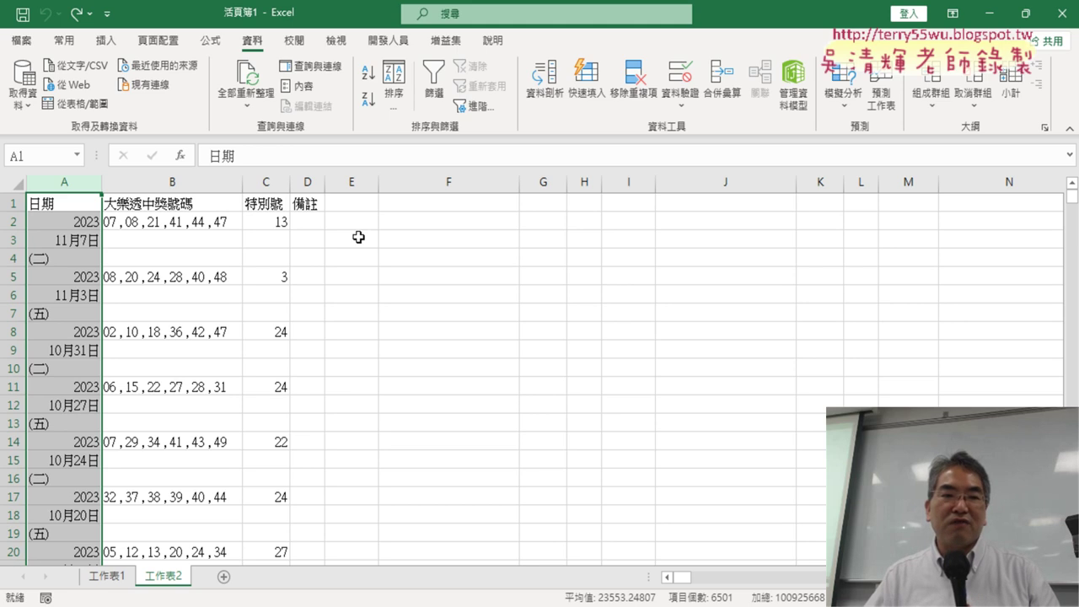
{"action": "left_click", "coordinate": [84, 208]}
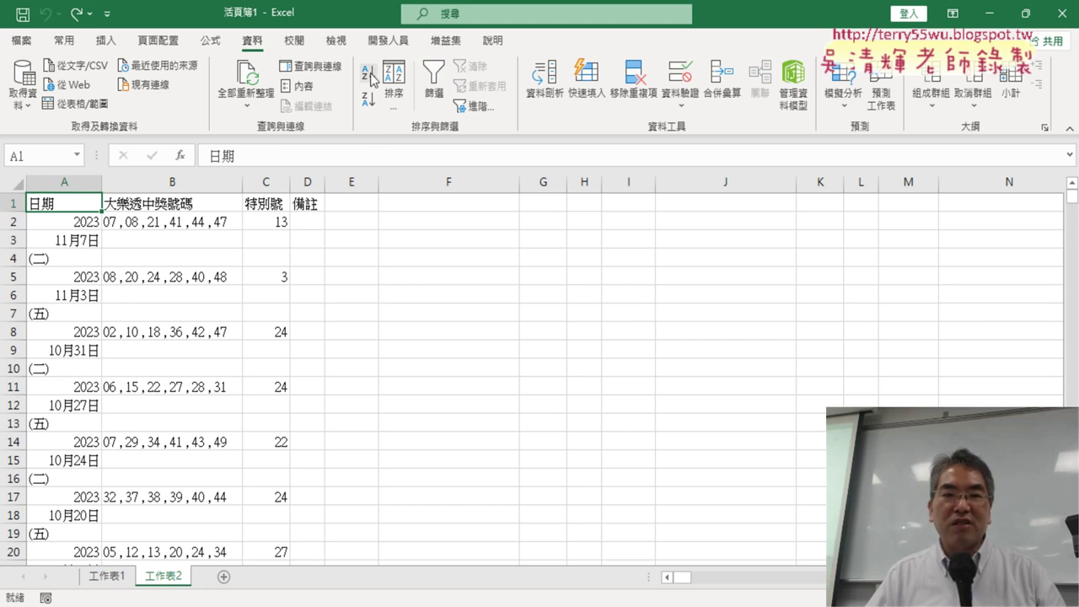
{"action": "left_click", "coordinate": [104, 40]}
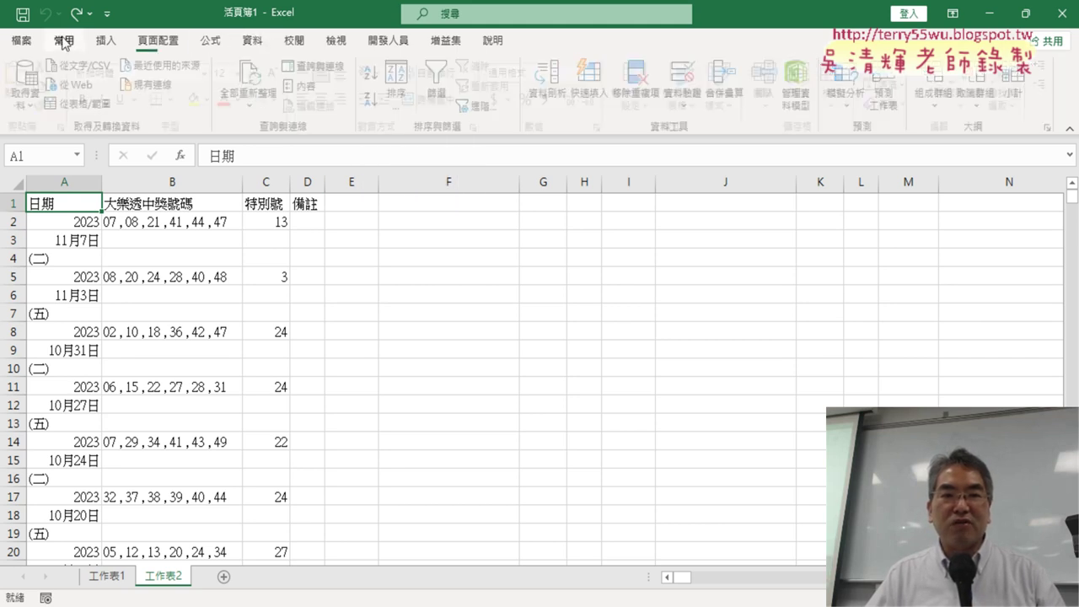
{"action": "left_click", "coordinate": [64, 40]}
{"action": "left_click", "coordinate": [252, 40]}
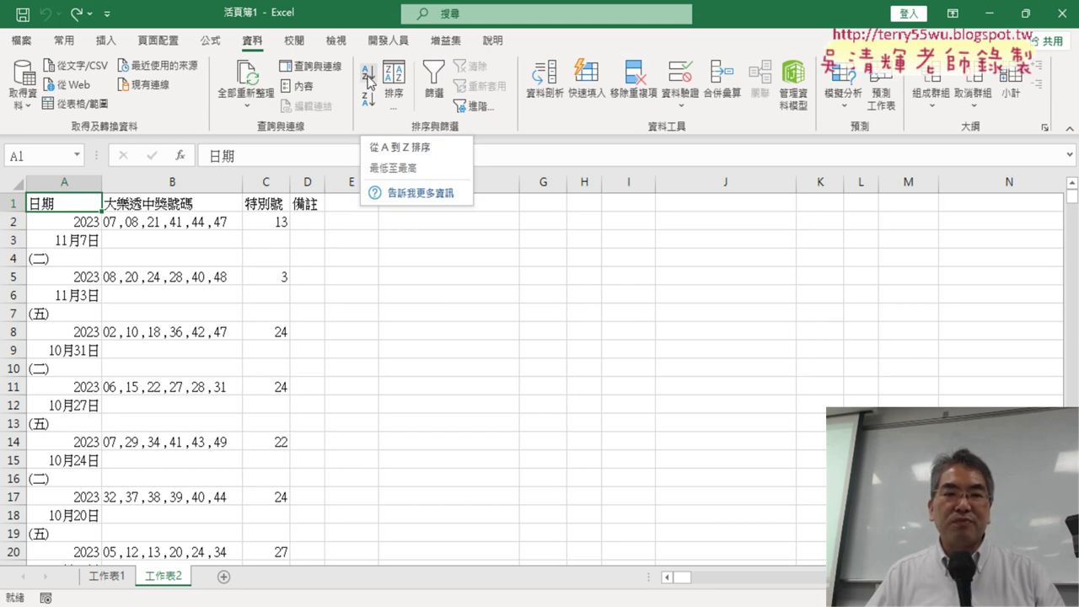
{"action": "left_click", "coordinate": [368, 82]}
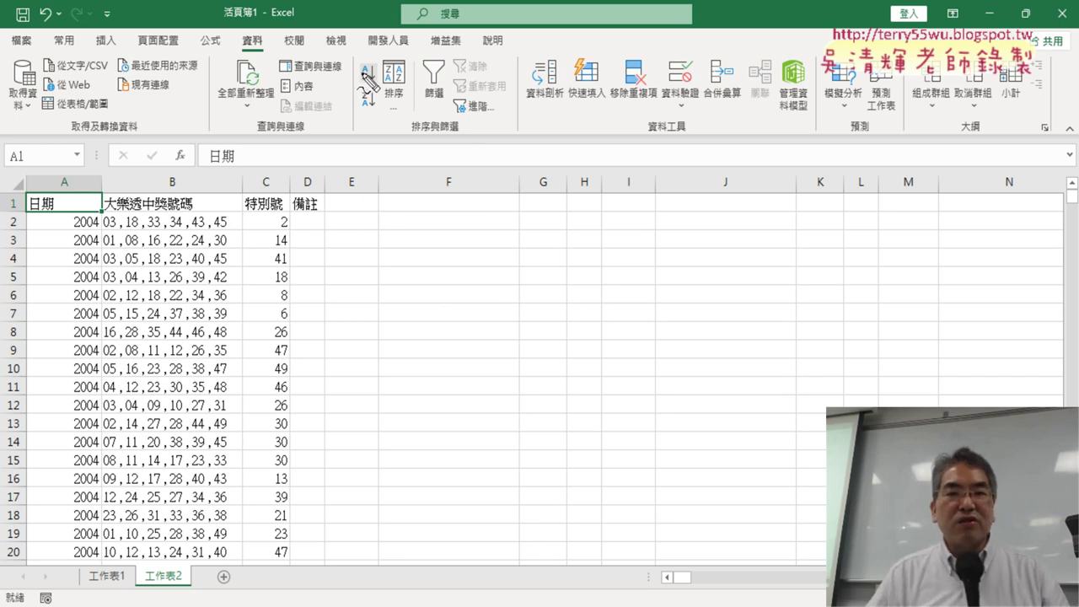
Inspect the first draw in A2 and B2, and preview then dismiss the winning-number pick list.
{"action": "mouse_move", "coordinate": [375, 91]}
{"action": "left_mouse_down"}
{"action": "mouse_move", "coordinate": [384, 59]}
{"action": "mouse_move", "coordinate": [371, 89]}
{"action": "left_mouse_up"}
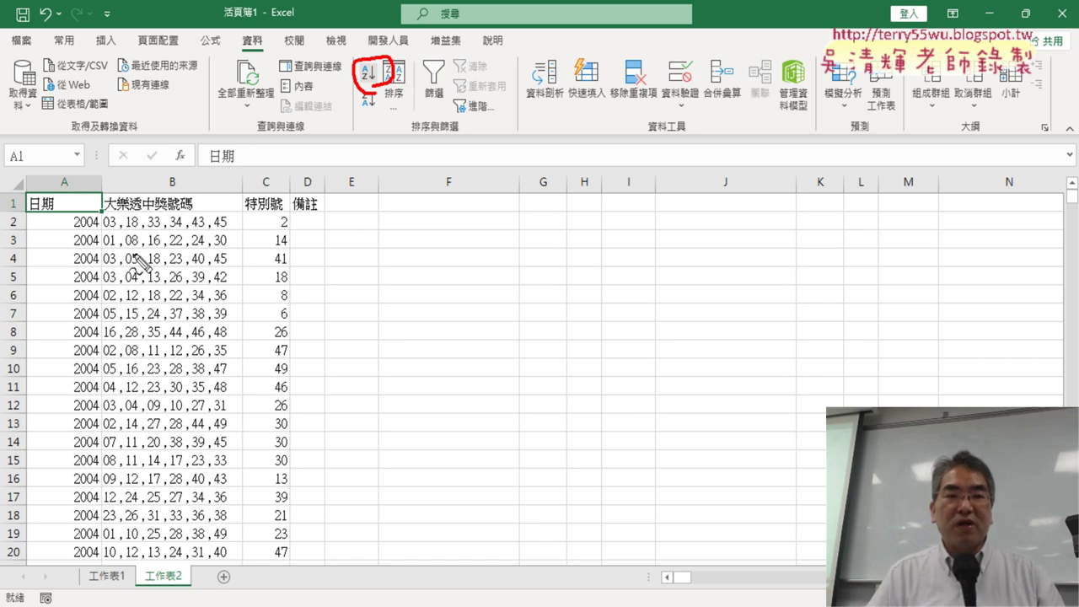
{"action": "left_click_drag", "start_coordinate": [81, 230], "coordinate": [272, 237]}
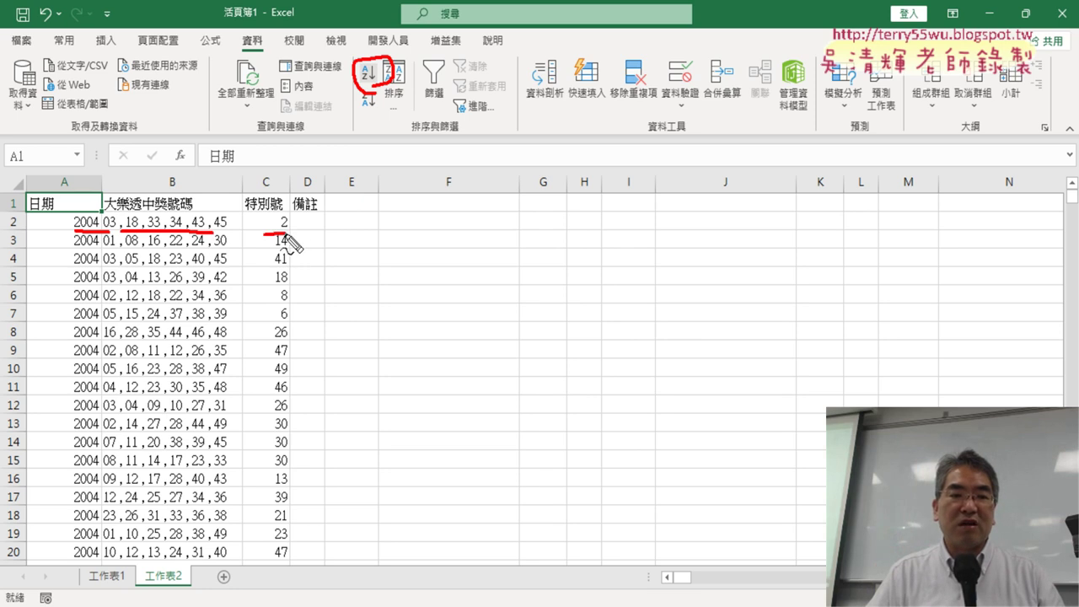
{"action": "key", "text": "Escape"}
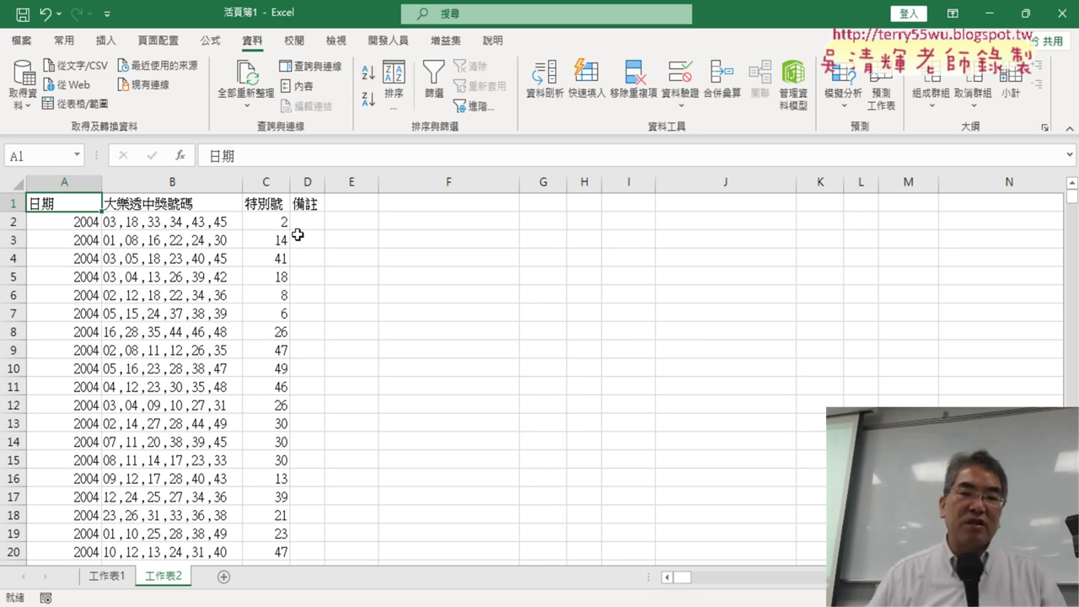
{"action": "left_click", "coordinate": [90, 222]}
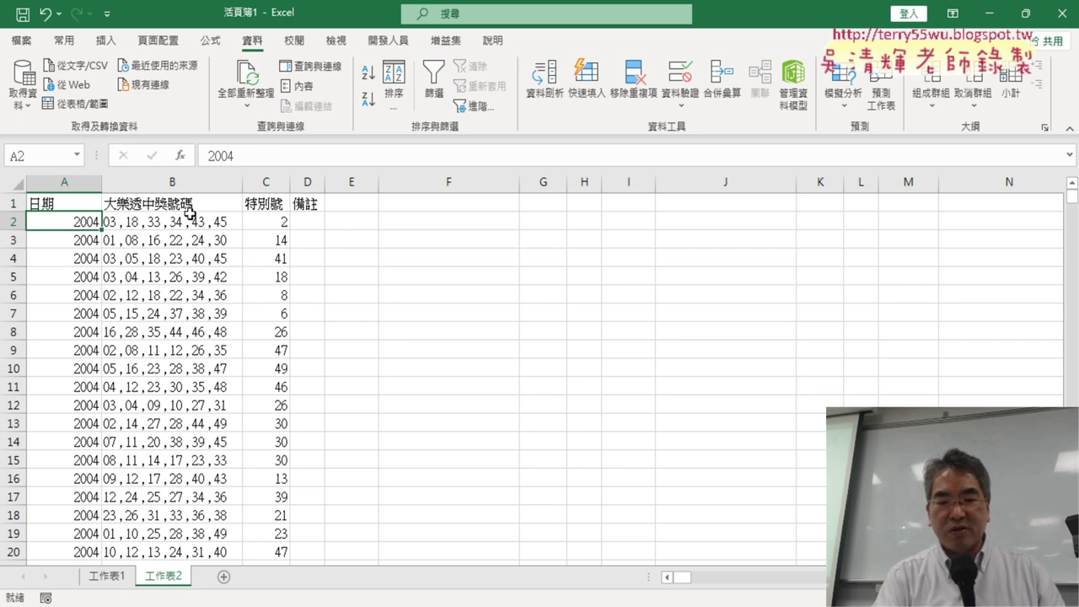
{"action": "left_click", "coordinate": [192, 218]}
{"action": "key", "text": "Up"}
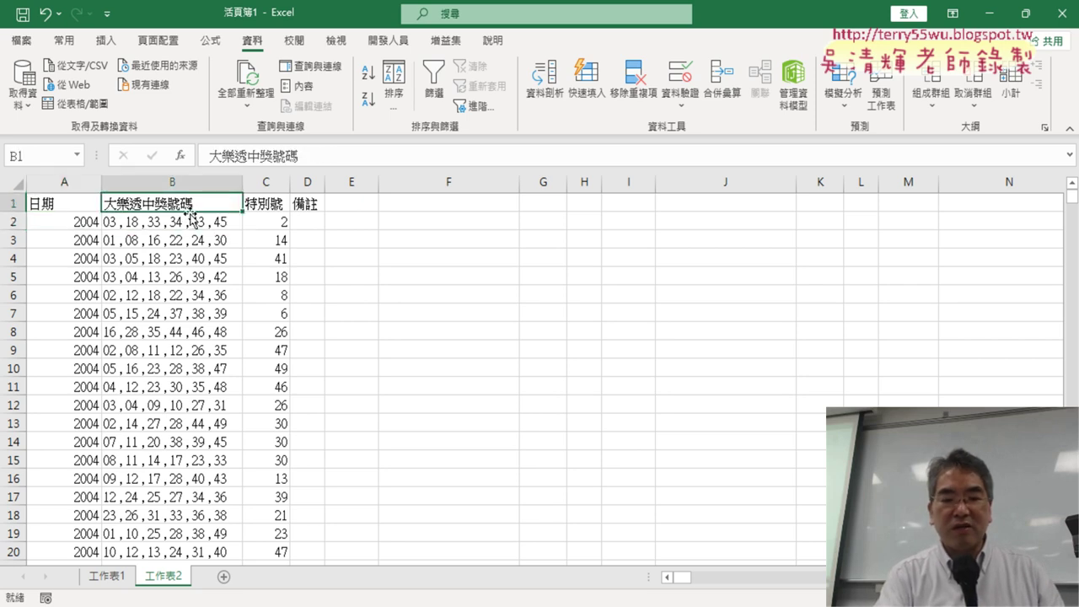
{"action": "key", "text": "alt+Down"}
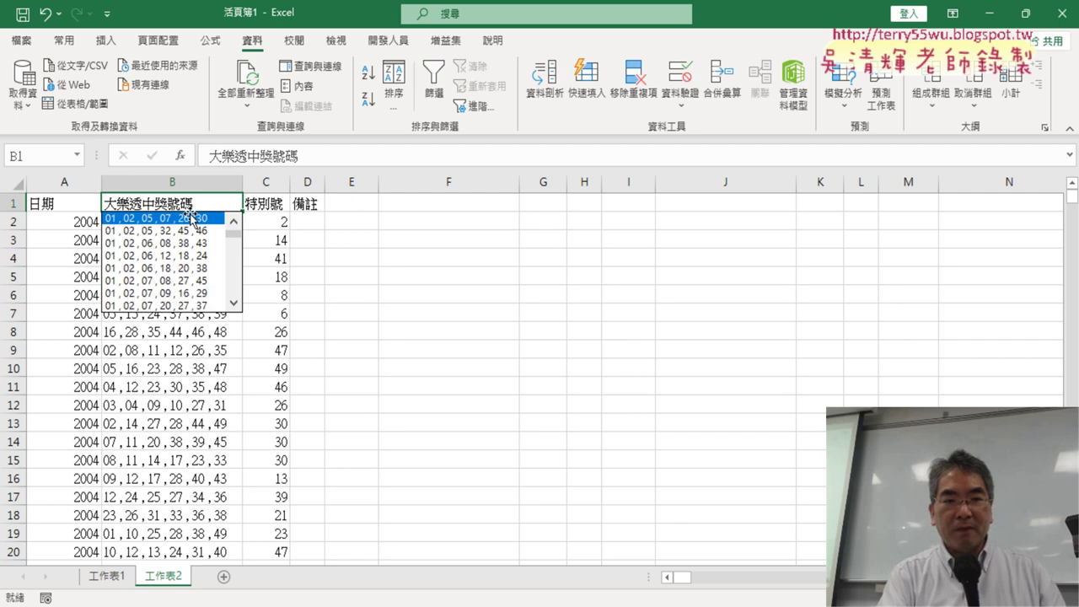
{"action": "key", "text": "Escape"}
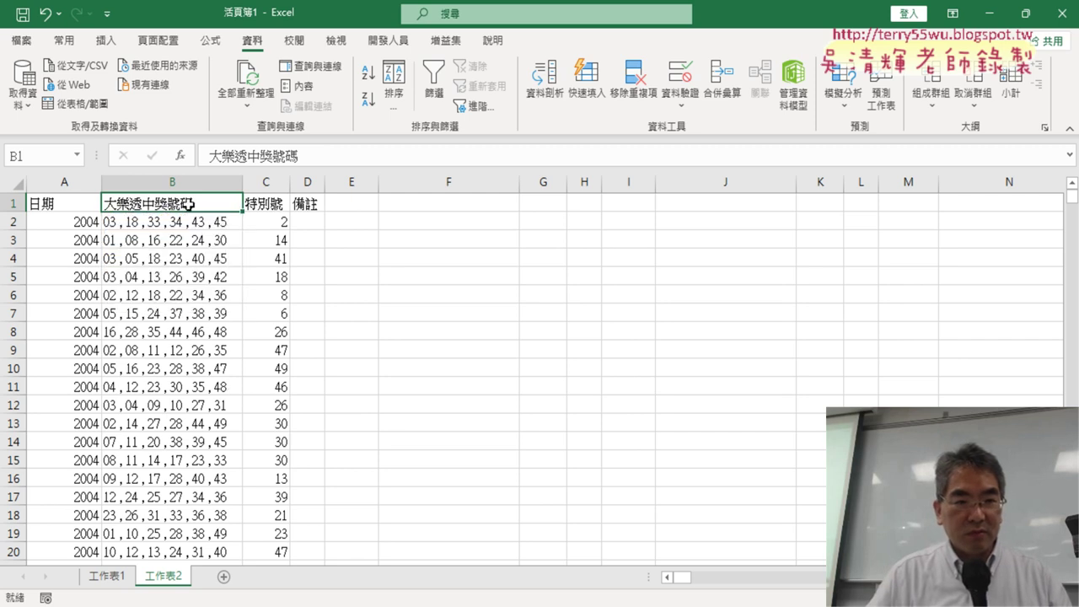
Jump to the last draw in column B, row 2144.
{"action": "key", "text": "ctrl+Down"}
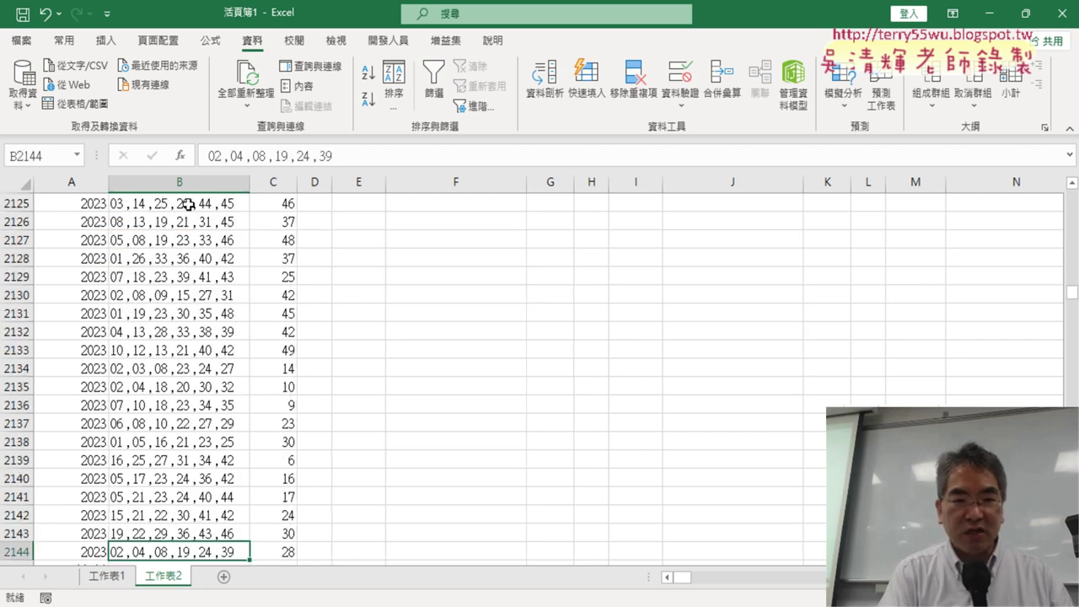
{"action": "scroll", "coordinate": [304, 277], "scroll_direction": "down", "scroll_amount": 3}
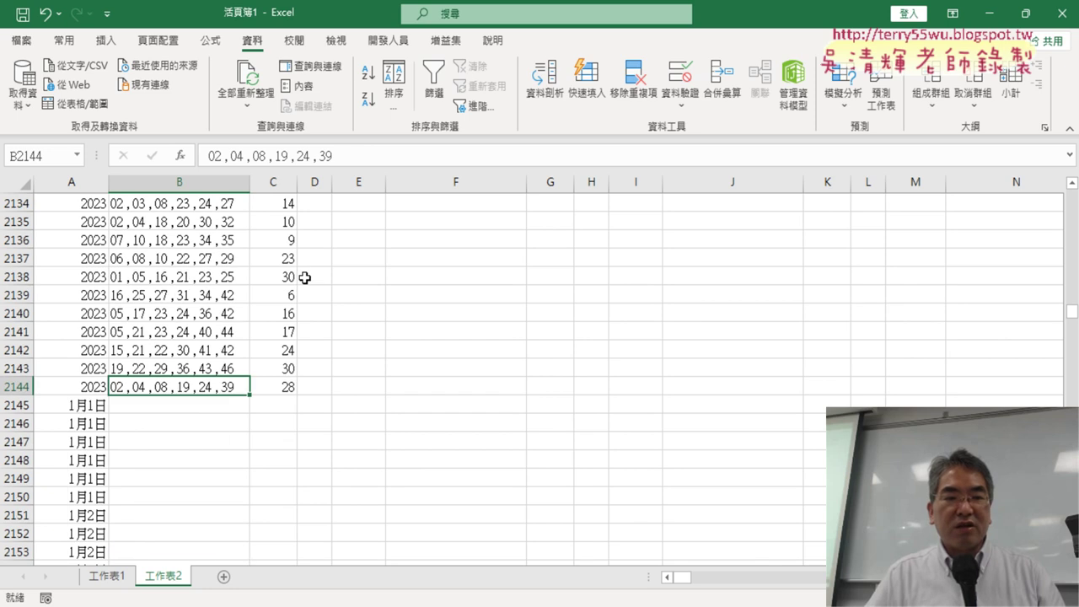
{"action": "scroll", "coordinate": [152, 320], "scroll_direction": "down", "scroll_amount": 2}
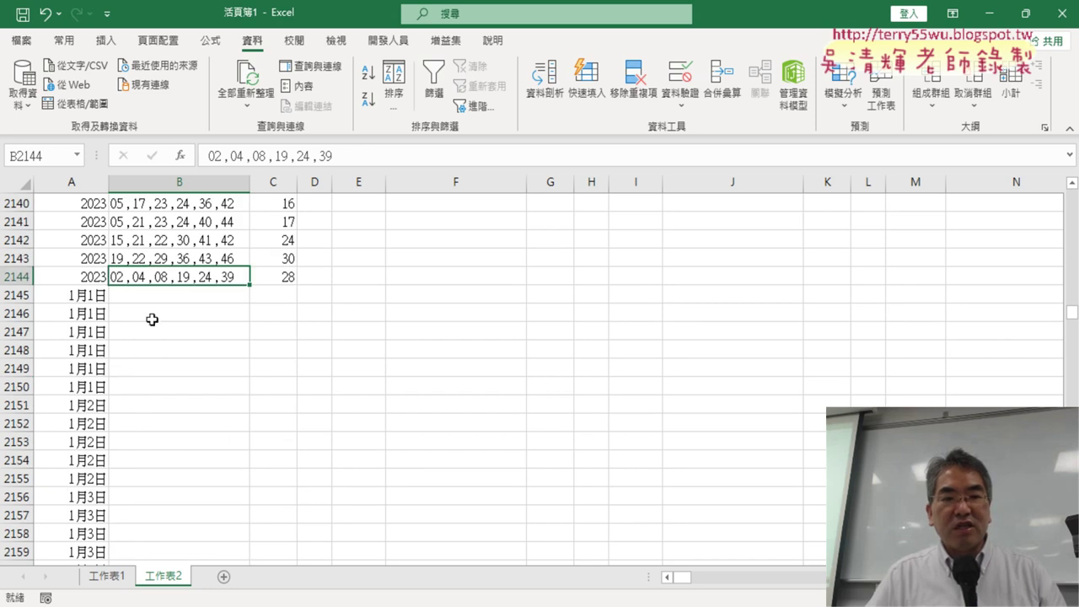
{"action": "left_click", "coordinate": [21, 276]}
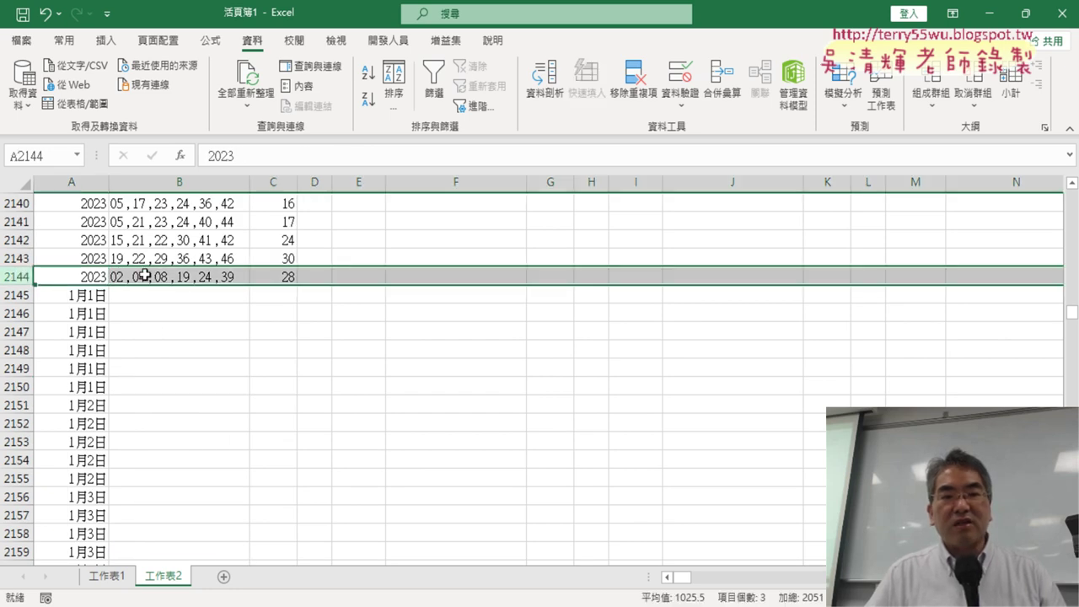
{"action": "left_click", "coordinate": [175, 283]}
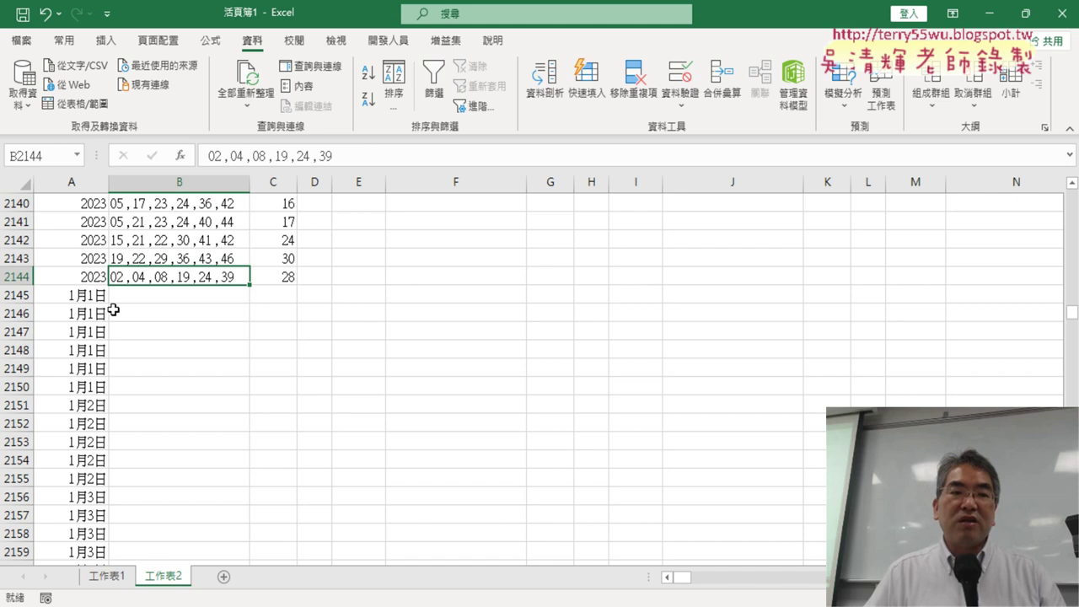
{"action": "left_click", "coordinate": [195, 297]}
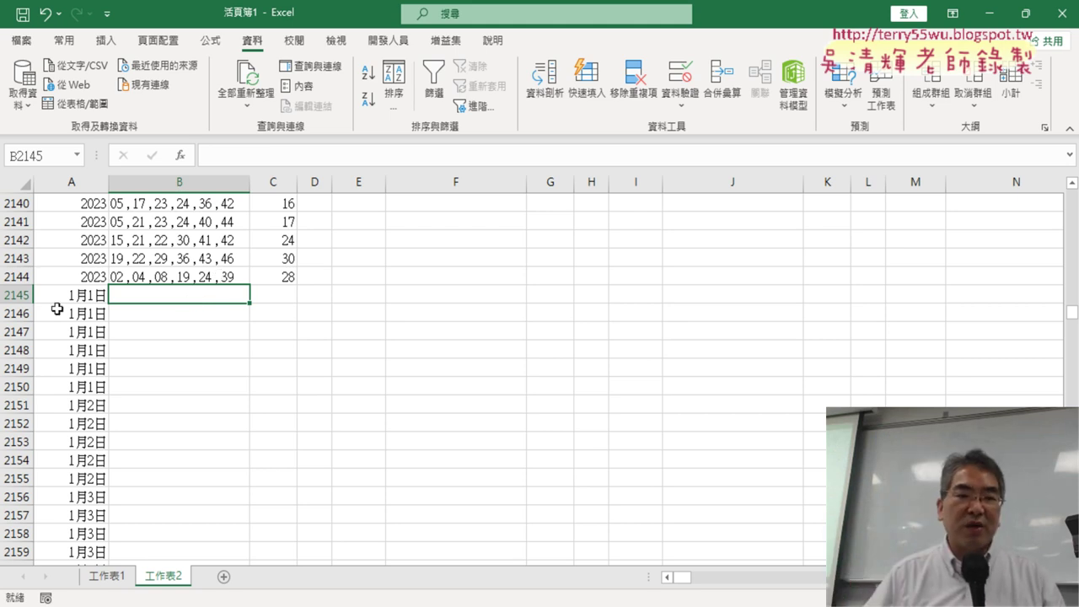
Select leftover row 2145 and scroll down to view the repeated headers through row 6501.
{"action": "left_click", "coordinate": [17, 295]}
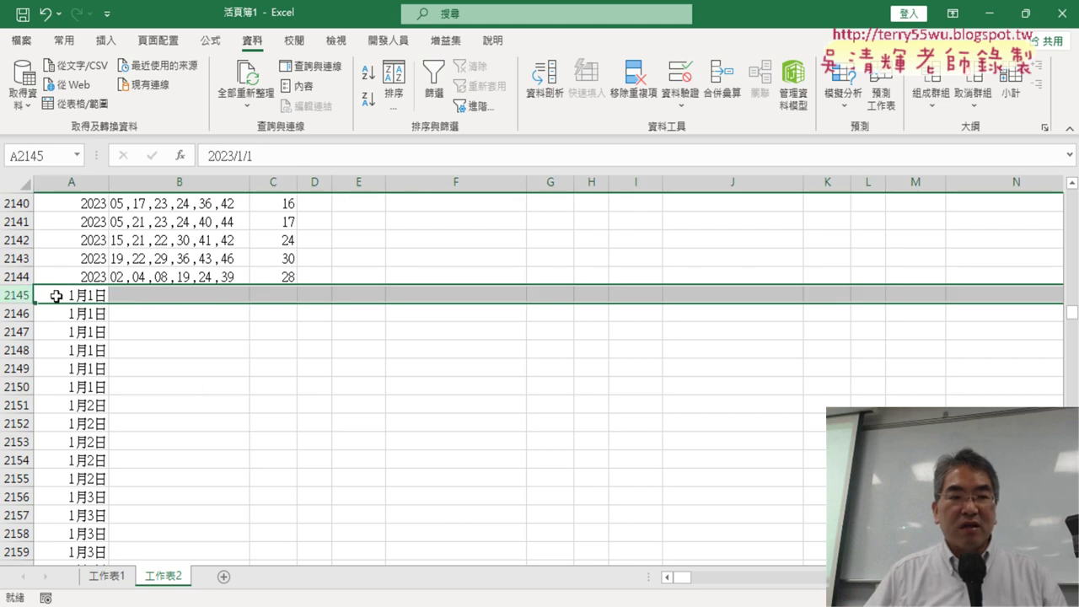
{"action": "left_click", "coordinate": [19, 276]}
{"action": "left_click", "coordinate": [17, 295]}
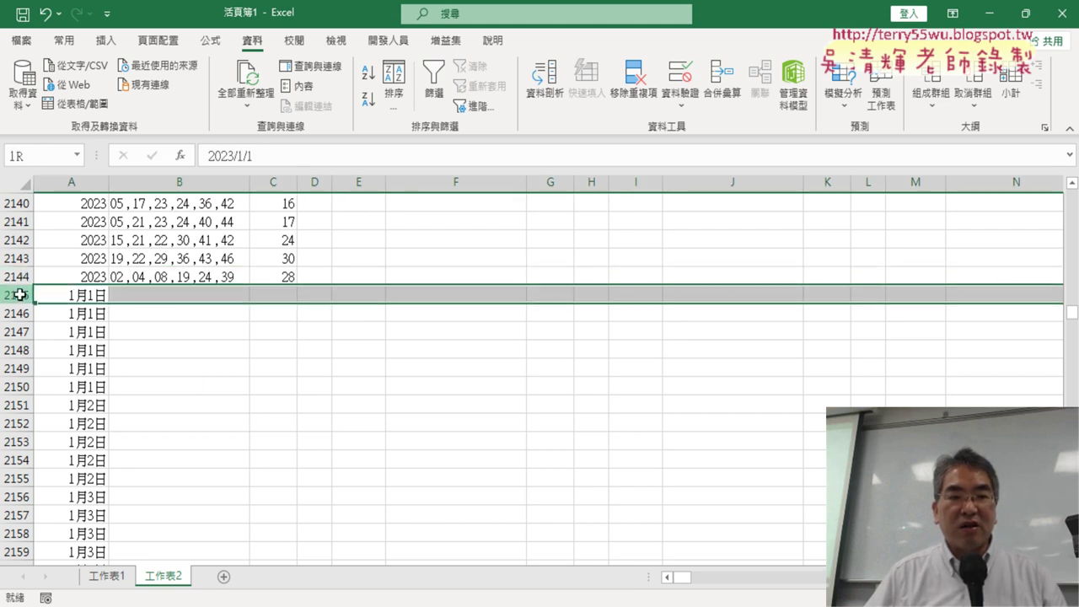
{"action": "left_click_drag", "start_coordinate": [1068, 323], "coordinate": [1069, 334]}
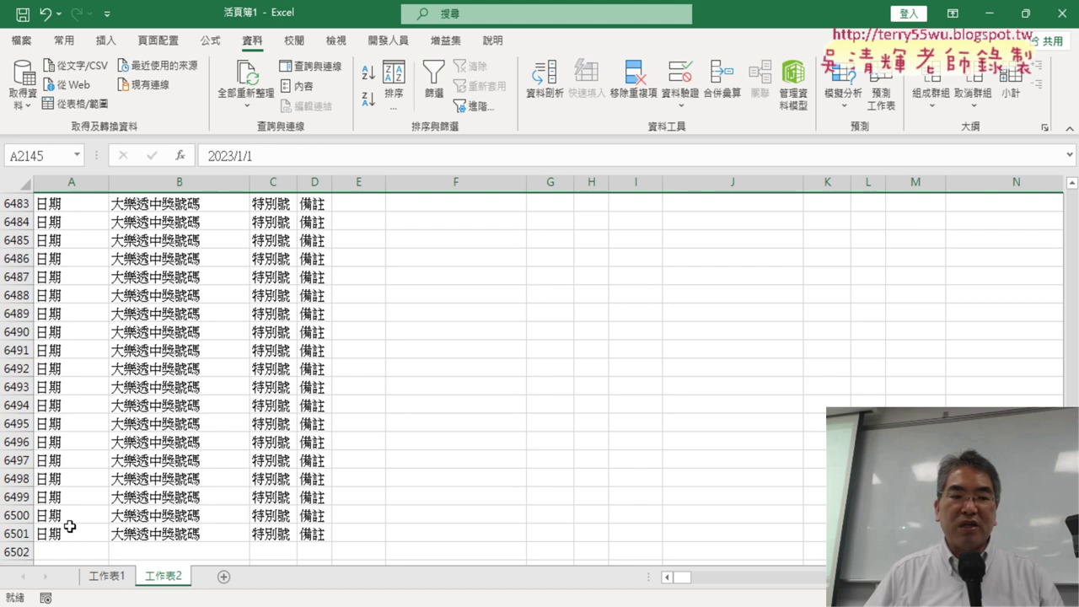
Delete rows 2145 through 6501 so the lottery data ends at row 2144.
{"action": "left_click", "coordinate": [10, 533], "text": "shift"}
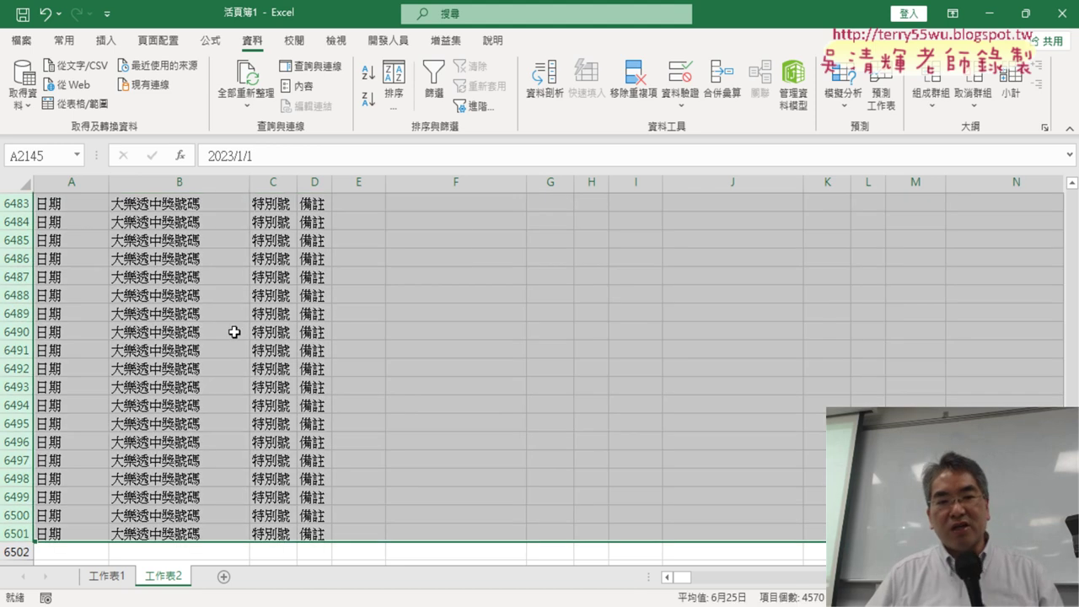
{"action": "right_click", "coordinate": [247, 289]}
{"action": "left_click", "coordinate": [283, 447]}
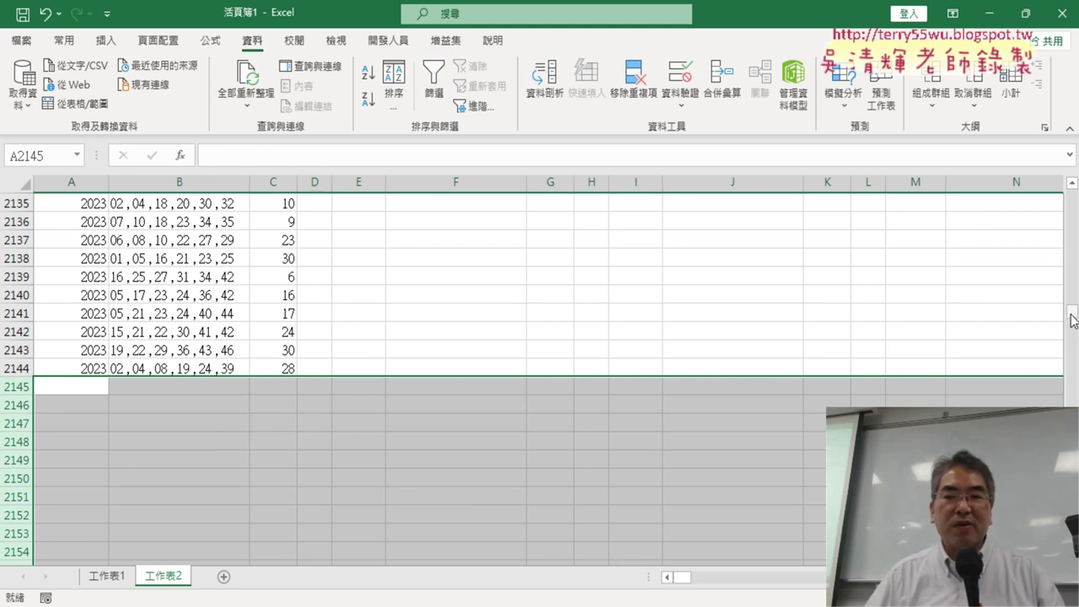
{"action": "left_click_drag", "start_coordinate": [1072, 319], "coordinate": [1072, 194]}
{"action": "left_click", "coordinate": [183, 181]}
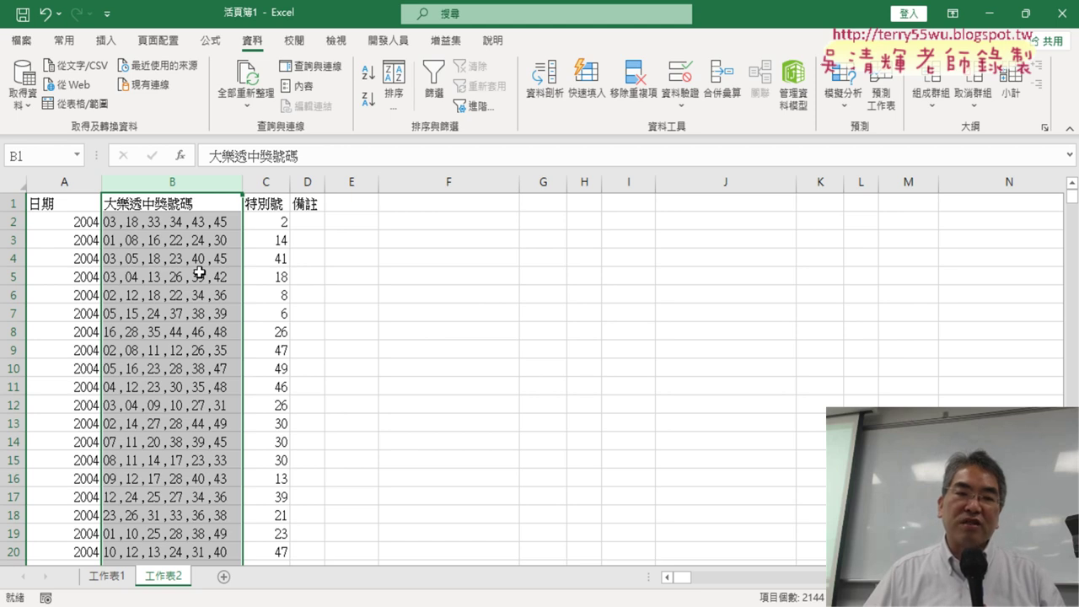
Replace 備註 in D1 with 1 and fill the series 1 to 6 across D1:I1.
{"action": "left_click", "coordinate": [114, 223]}
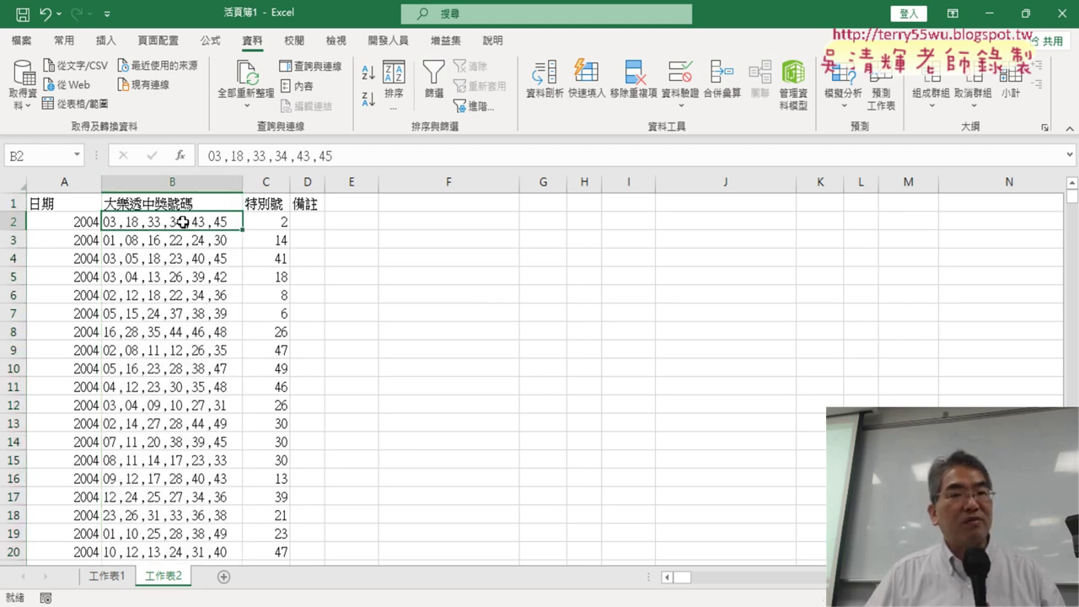
{"action": "left_click", "coordinate": [306, 203]}
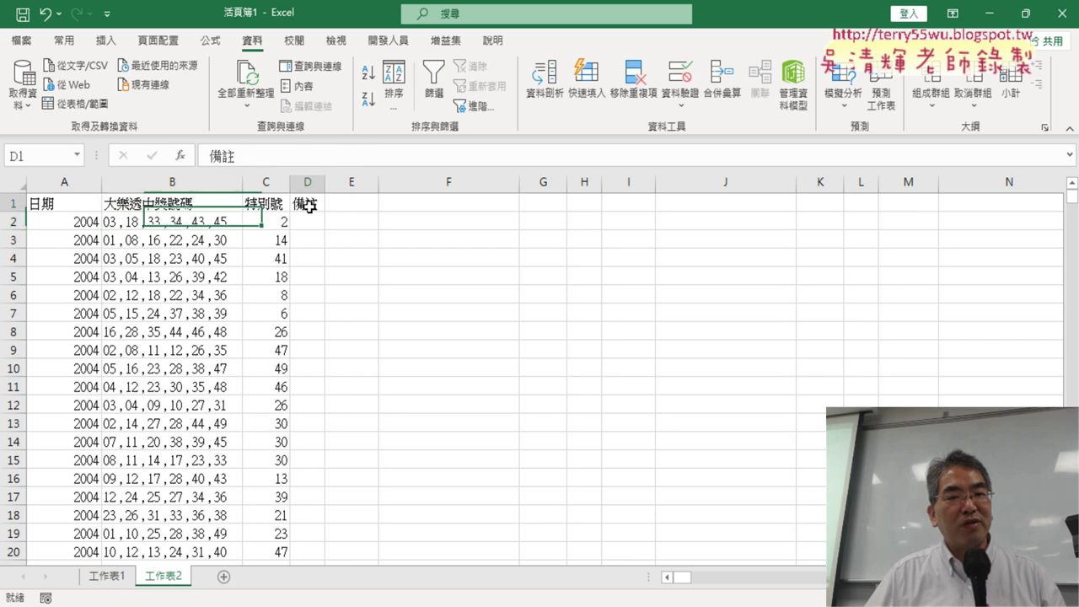
{"action": "double_click", "coordinate": [308, 203]}
{"action": "left_click_drag", "start_coordinate": [321, 203], "coordinate": [278, 204]}
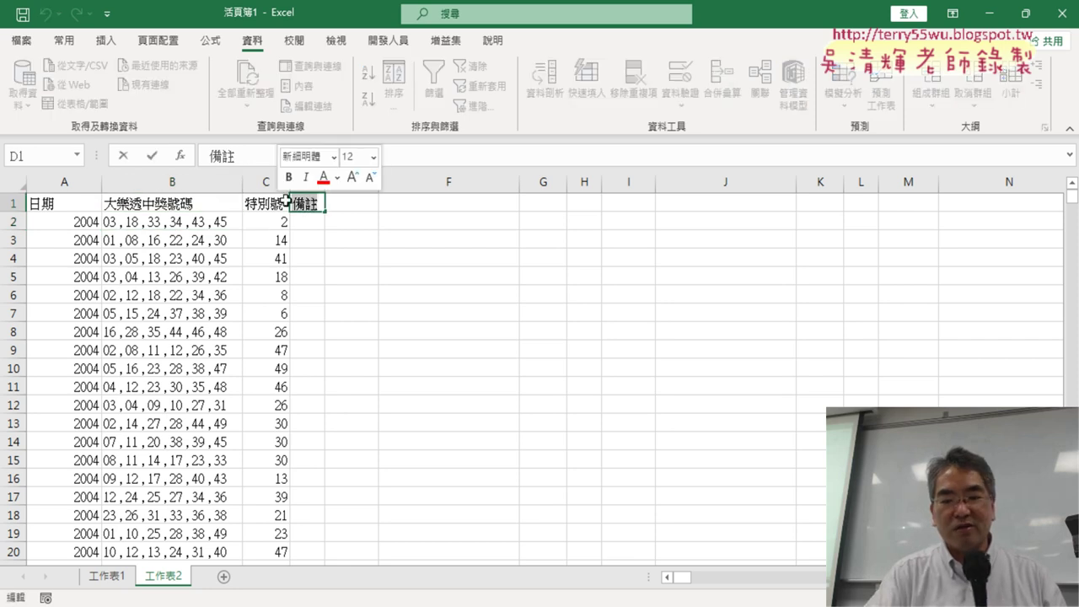
{"action": "type", "text": "1"}
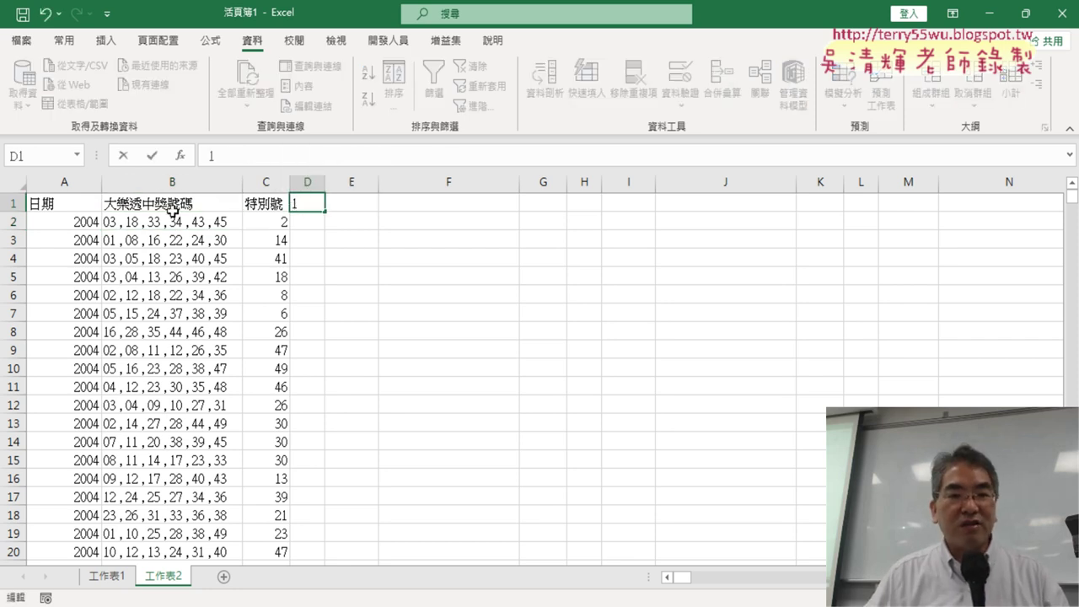
{"action": "left_click_drag", "start_coordinate": [327, 214], "coordinate": [642, 209]}
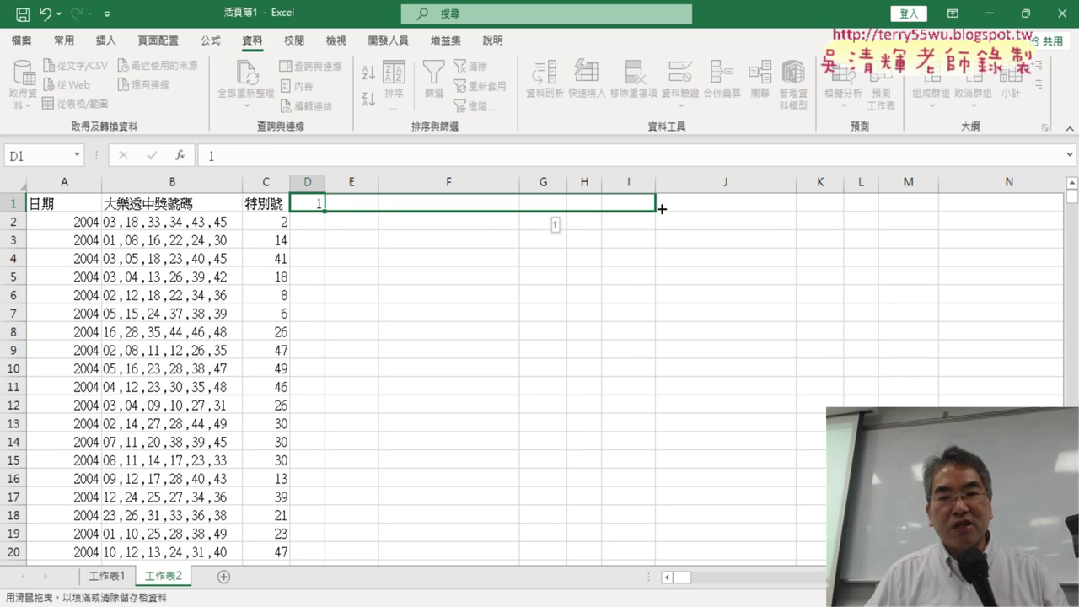
{"action": "key", "text": "ctrl"}
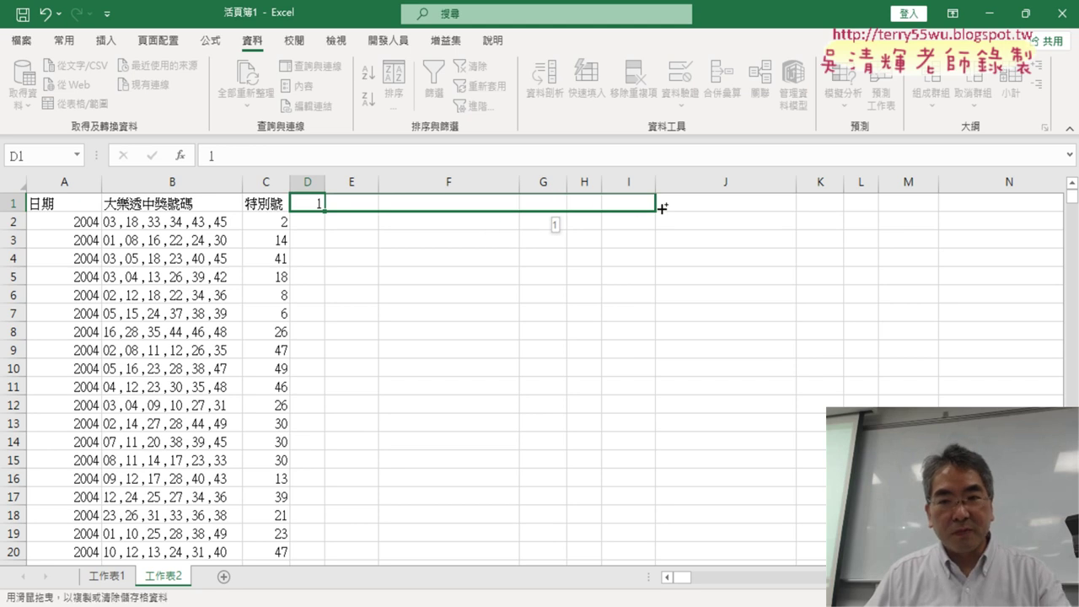
{"action": "left_click_drag", "start_coordinate": [662, 208], "coordinate": [660, 207]}
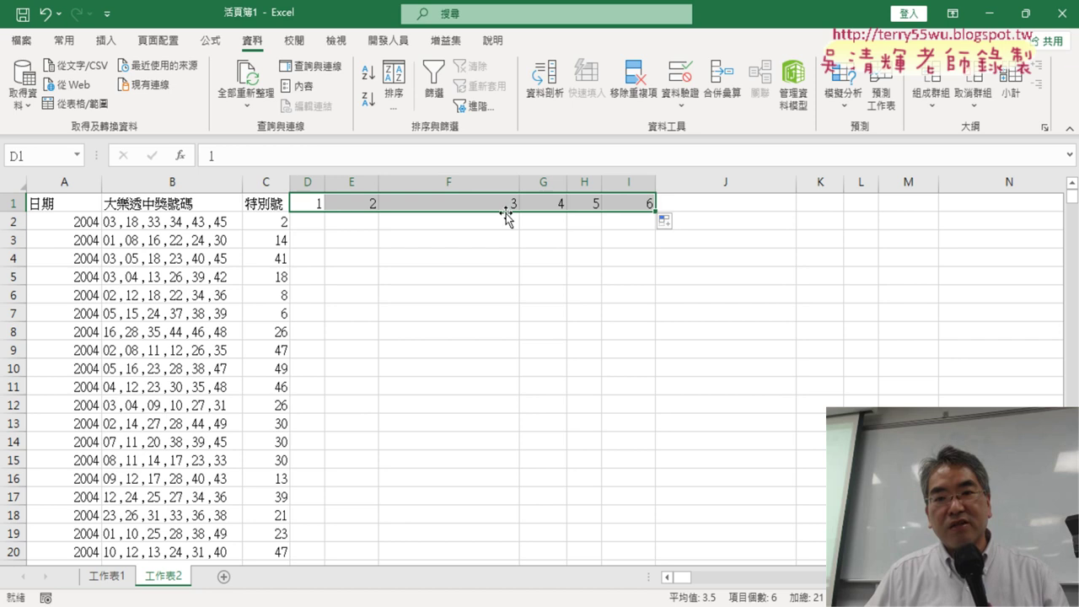
Make columns D through I one equal narrow width and select D2:I2.
{"action": "left_click_drag", "start_coordinate": [308, 182], "coordinate": [628, 182]}
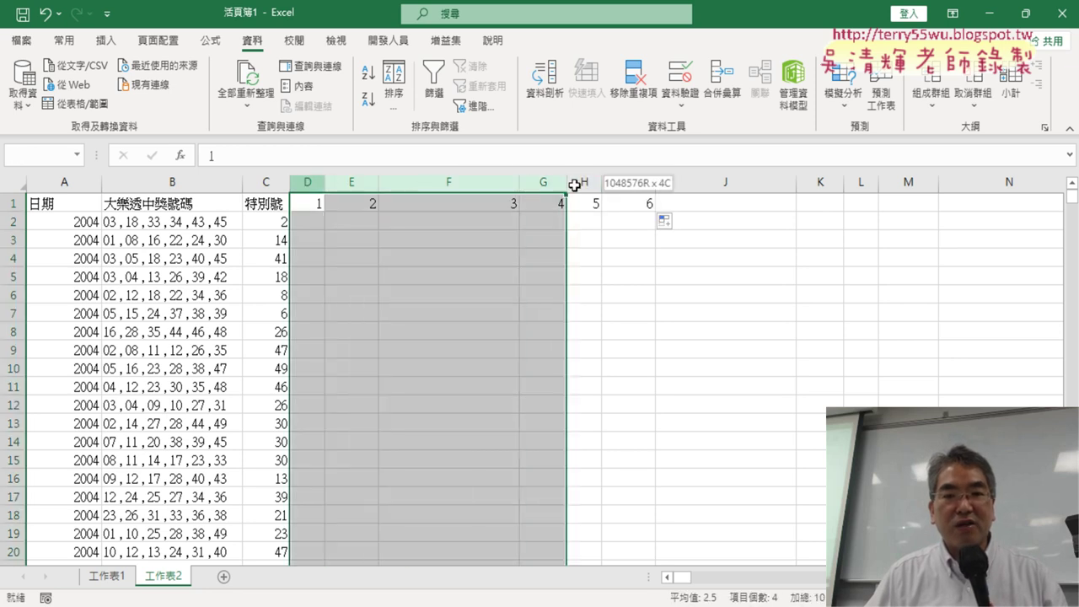
{"action": "left_click_drag", "start_coordinate": [378, 182], "coordinate": [370, 183]}
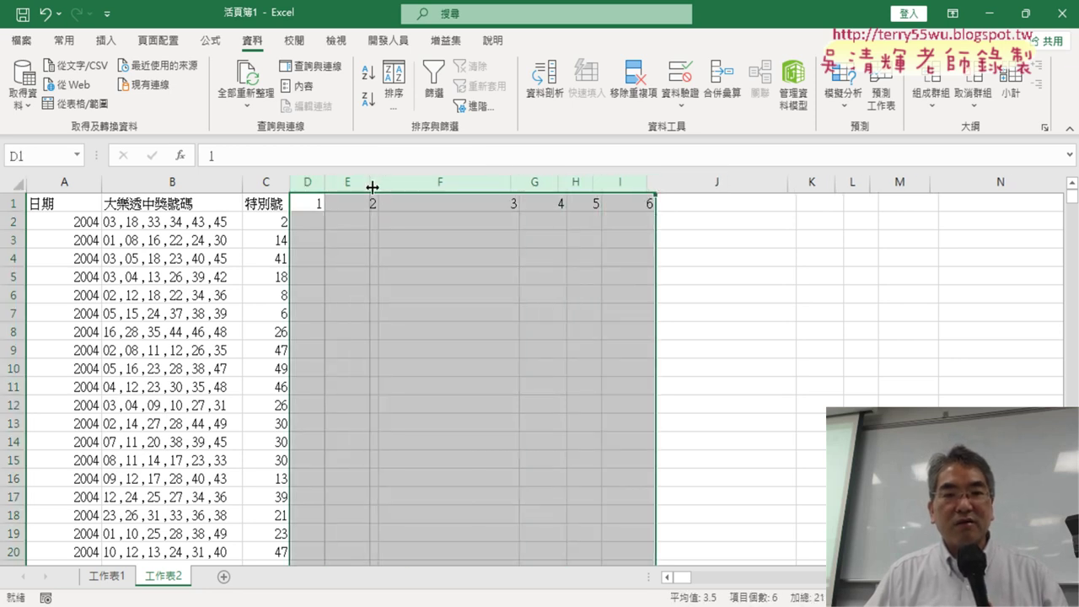
{"action": "left_click", "coordinate": [143, 223]}
{"action": "left_click_drag", "start_coordinate": [318, 225], "coordinate": [542, 224]}
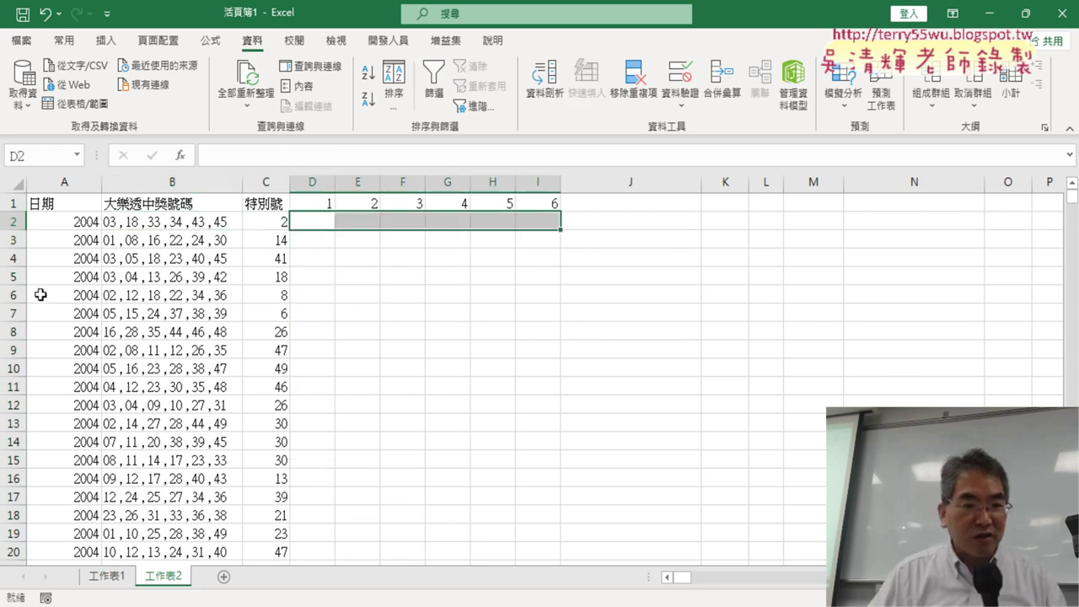
{"action": "double_click", "coordinate": [110, 222]}
{"action": "left_click_drag", "start_coordinate": [118, 222], "coordinate": [101, 221]}
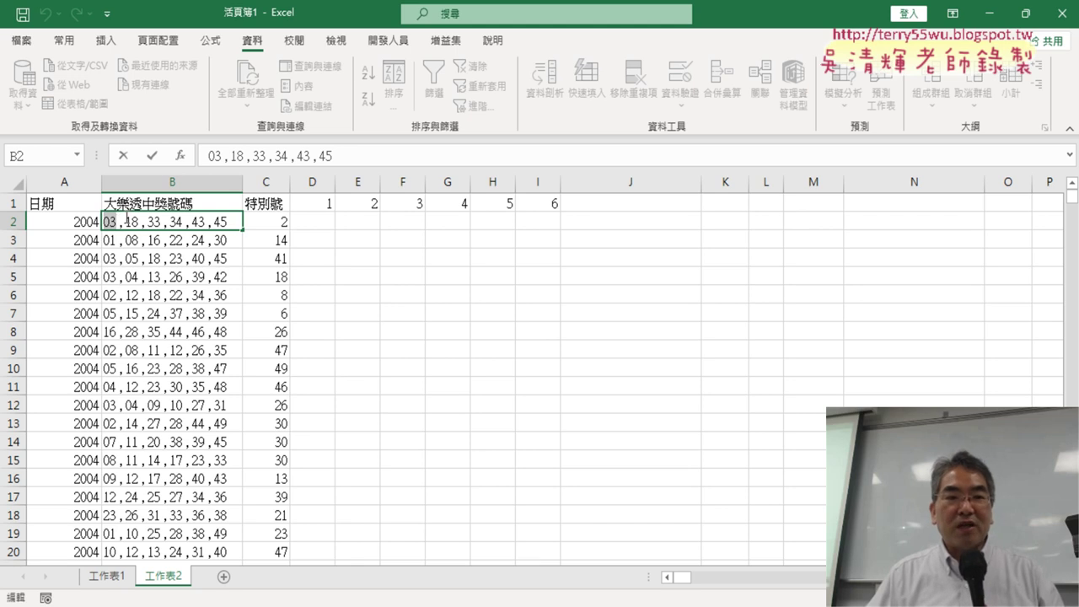
{"action": "left_click_drag", "start_coordinate": [233, 221], "coordinate": [72, 221]}
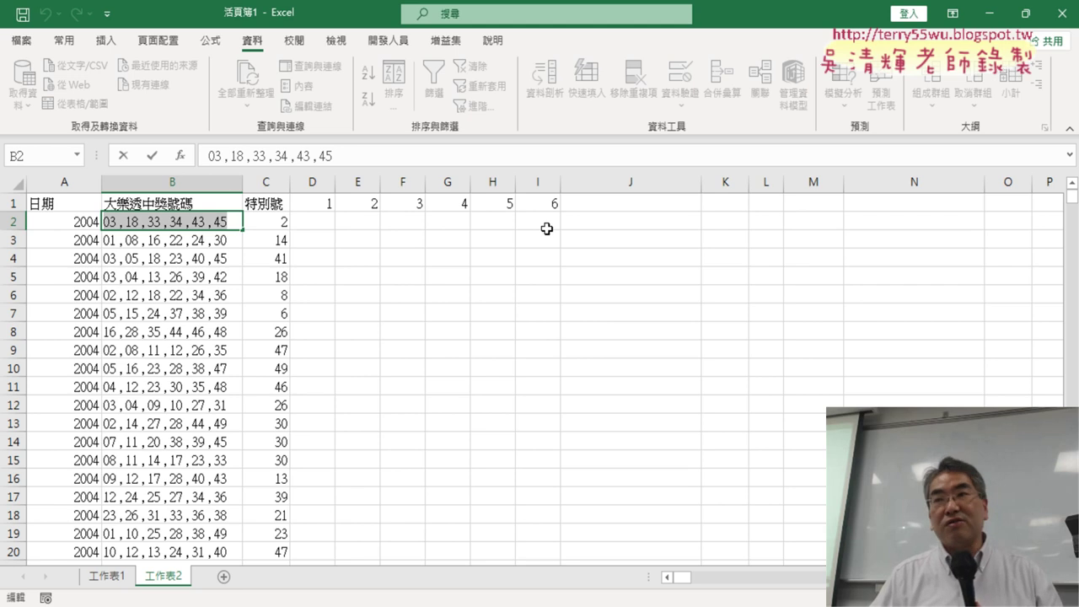
{"action": "left_click", "coordinate": [191, 263]}
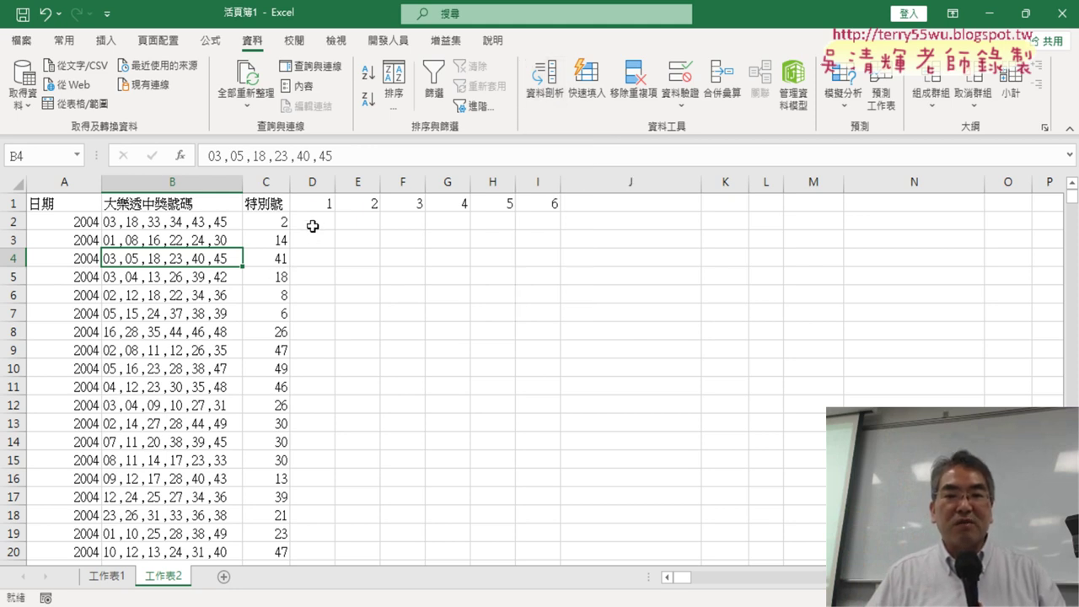
{"action": "mouse_move", "coordinate": [311, 226]}
{"action": "left_mouse_down"}
{"action": "mouse_move", "coordinate": [521, 241]}
{"action": "mouse_move", "coordinate": [518, 222]}
{"action": "left_mouse_up"}
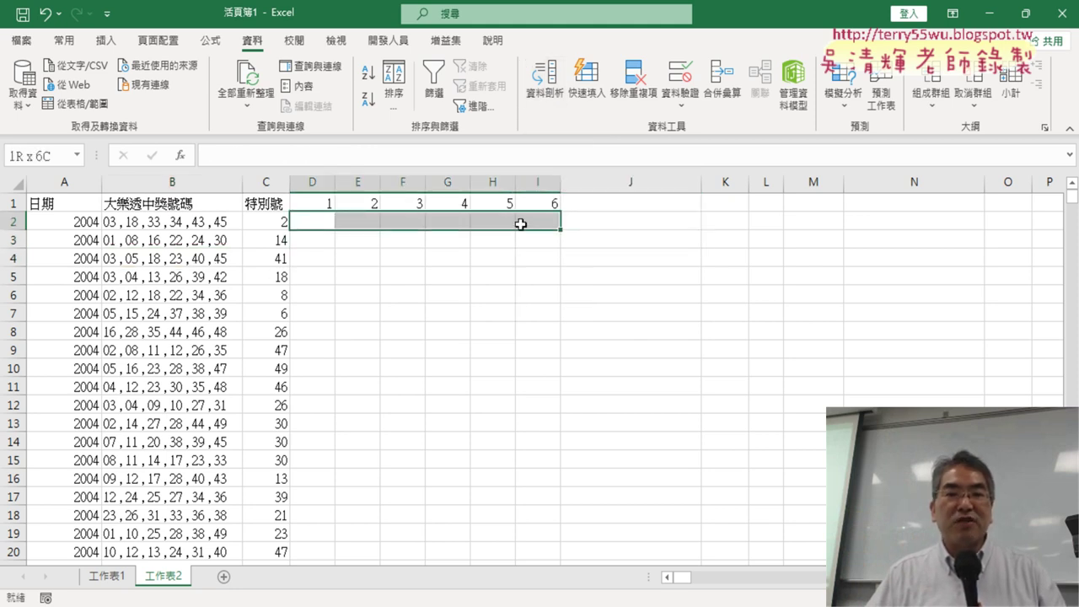
{"action": "left_click", "coordinate": [174, 224]}
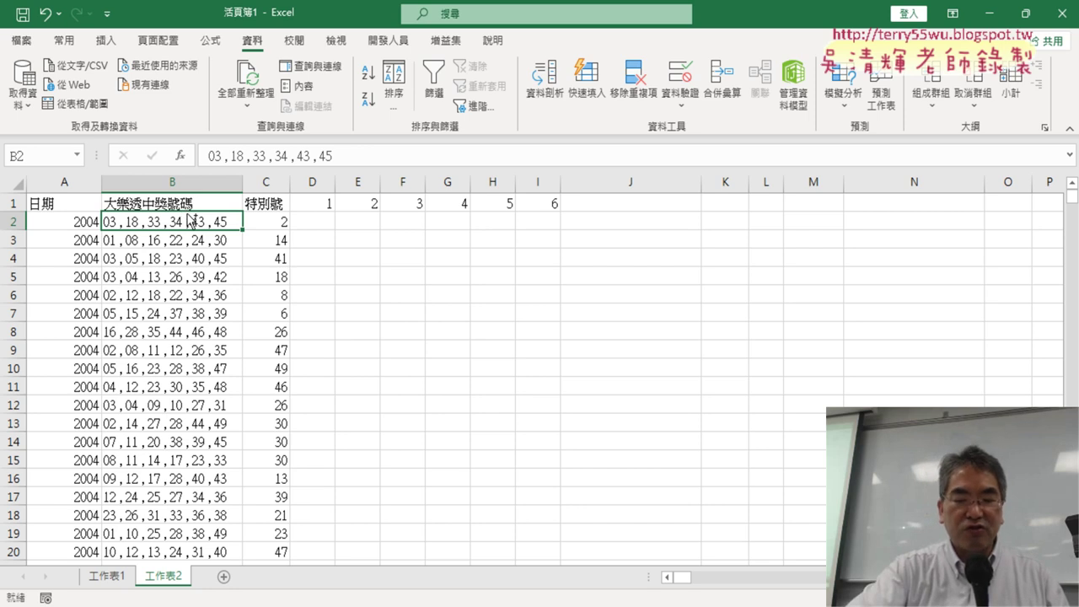
{"action": "key", "text": "ctrl+shift+Down"}
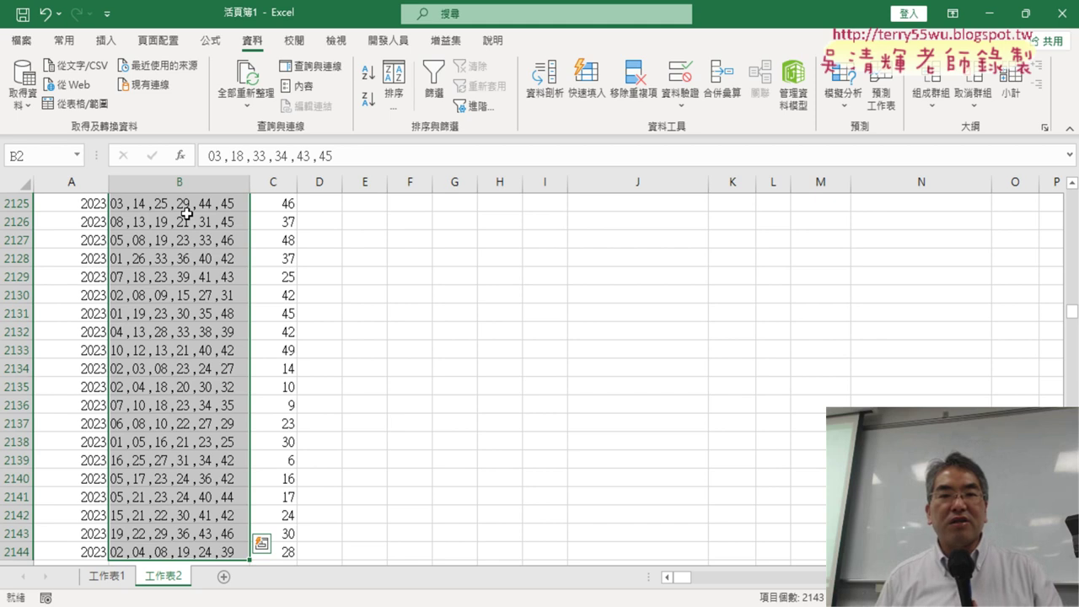
In Text to Columns, choose Delimited, split on Comma, and untick Tab.
{"action": "left_click", "coordinate": [544, 81]}
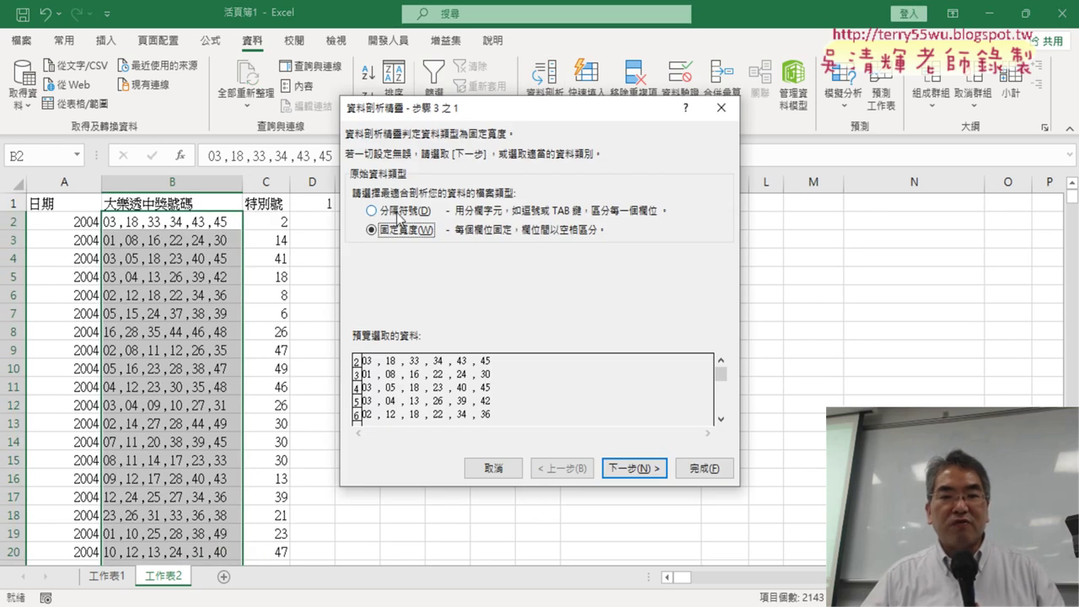
{"action": "left_click", "coordinate": [399, 218]}
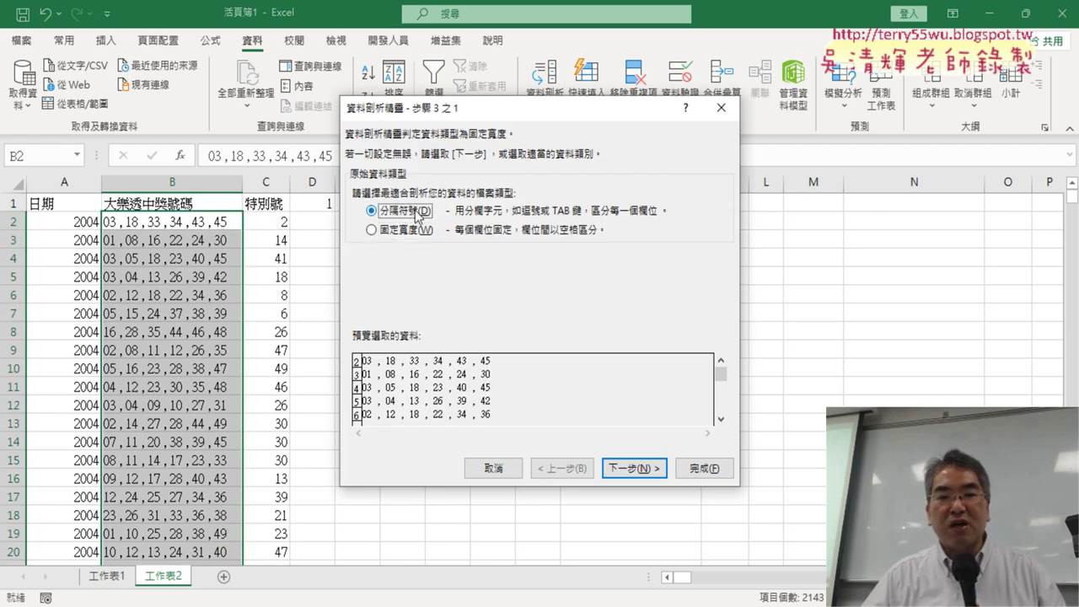
{"action": "left_click", "coordinate": [655, 477]}
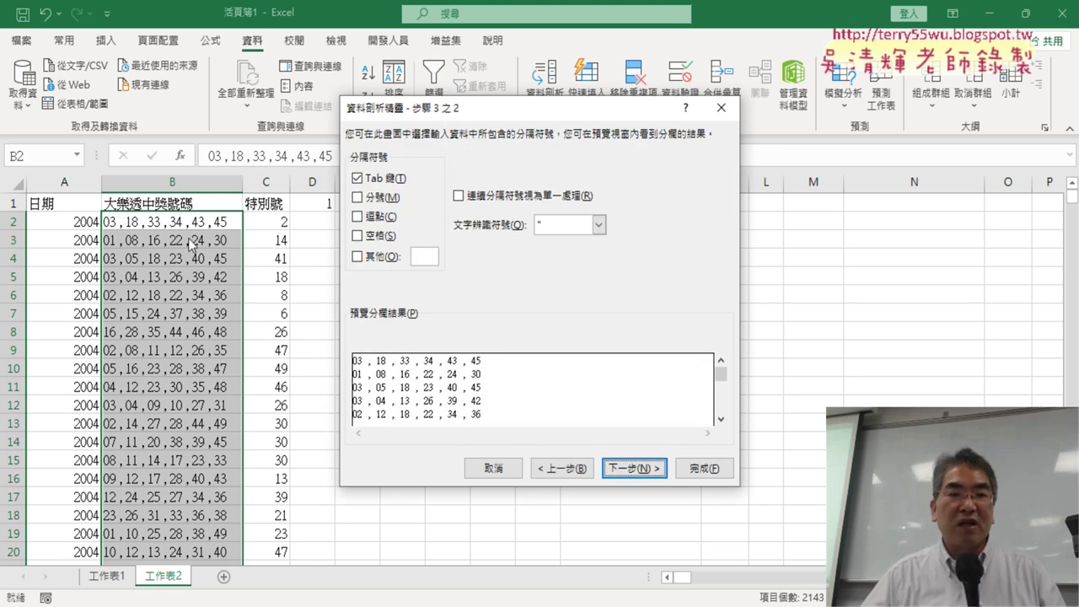
{"action": "left_click", "coordinate": [358, 218]}
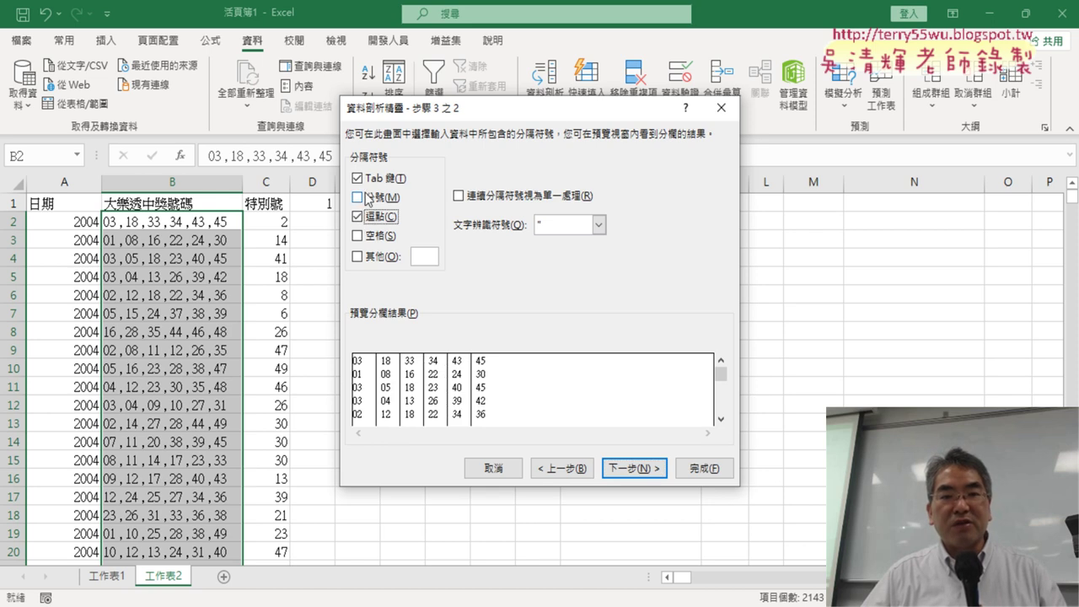
{"action": "left_click", "coordinate": [358, 179]}
{"action": "left_click_drag", "start_coordinate": [473, 111], "coordinate": [605, 91]}
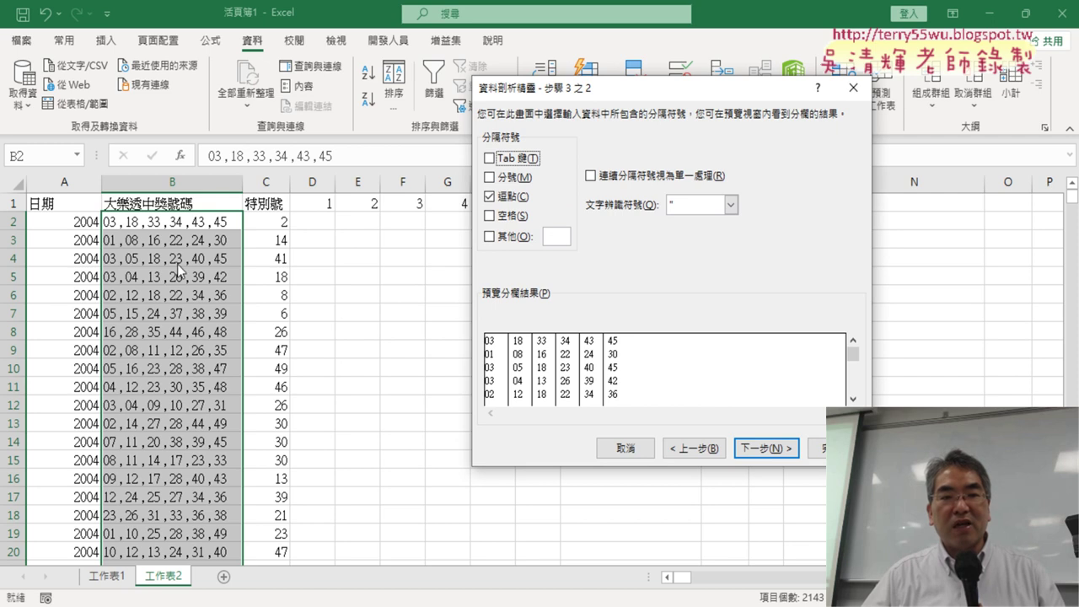
{"action": "left_click", "coordinate": [780, 450]}
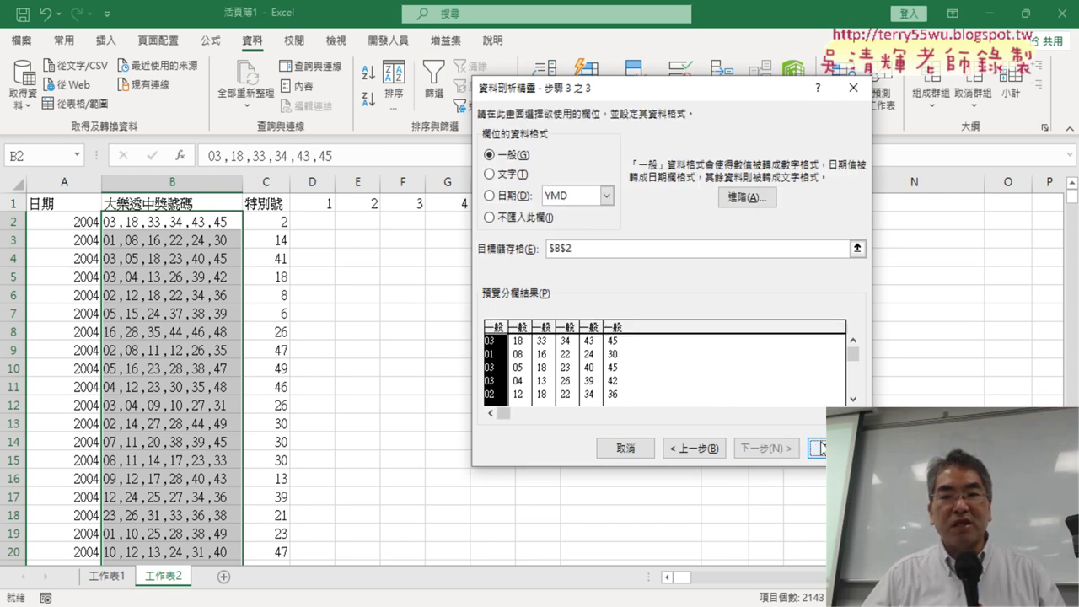
Set the split destination to cell D2 and finish splitting the numbers into D–I.
{"action": "left_click_drag", "start_coordinate": [550, 249], "coordinate": [571, 250]}
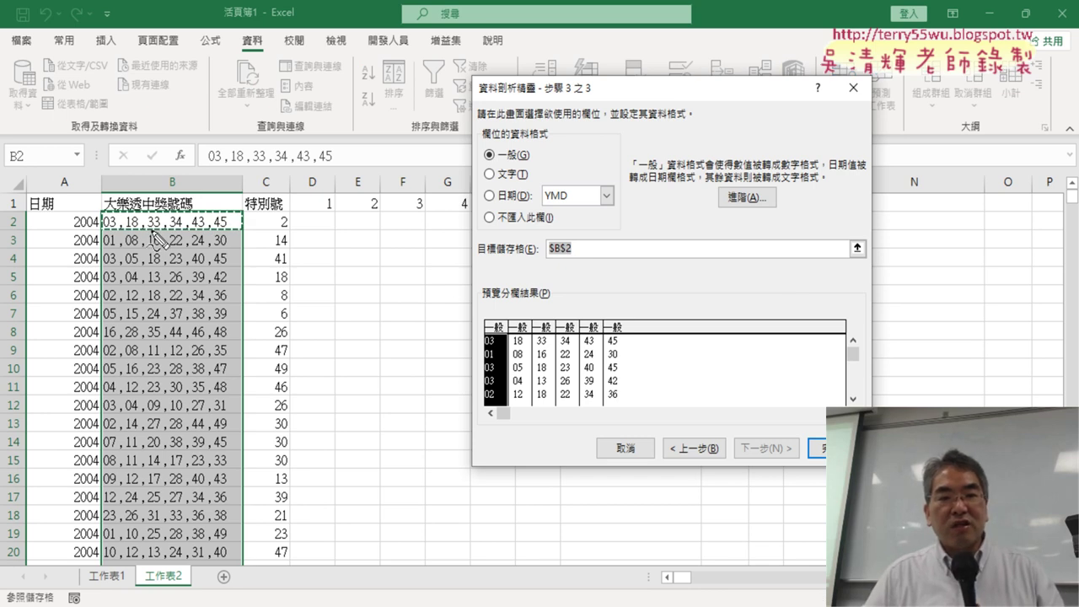
{"action": "left_click_drag", "start_coordinate": [582, 261], "coordinate": [585, 253]}
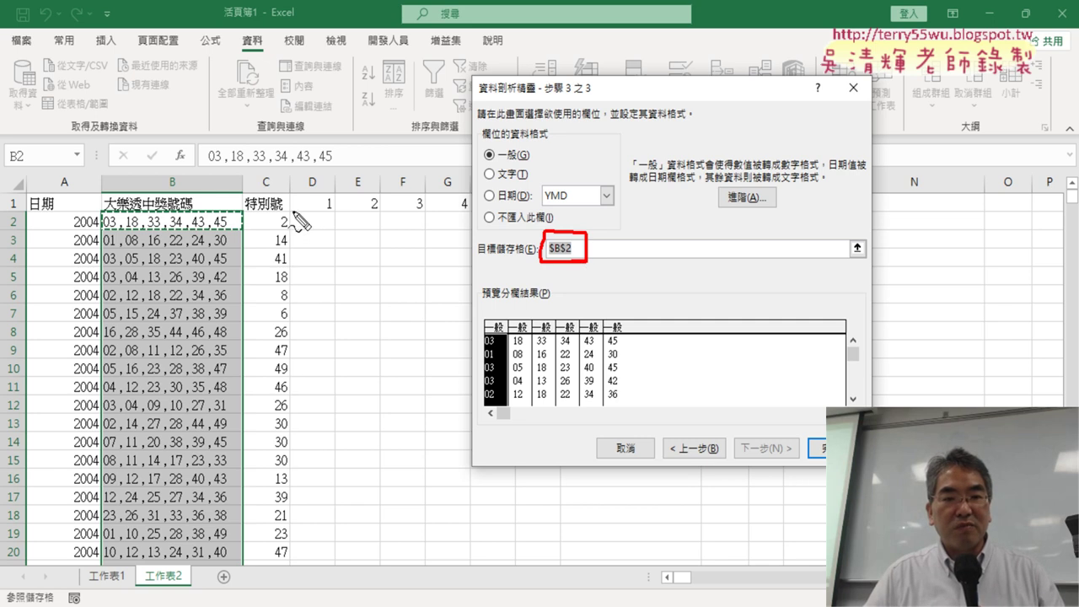
{"action": "mouse_move", "coordinate": [291, 229]}
{"action": "left_mouse_down"}
{"action": "mouse_move", "coordinate": [292, 212]}
{"action": "mouse_move", "coordinate": [330, 212]}
{"action": "mouse_move", "coordinate": [331, 231]}
{"action": "mouse_move", "coordinate": [291, 230]}
{"action": "left_mouse_up"}
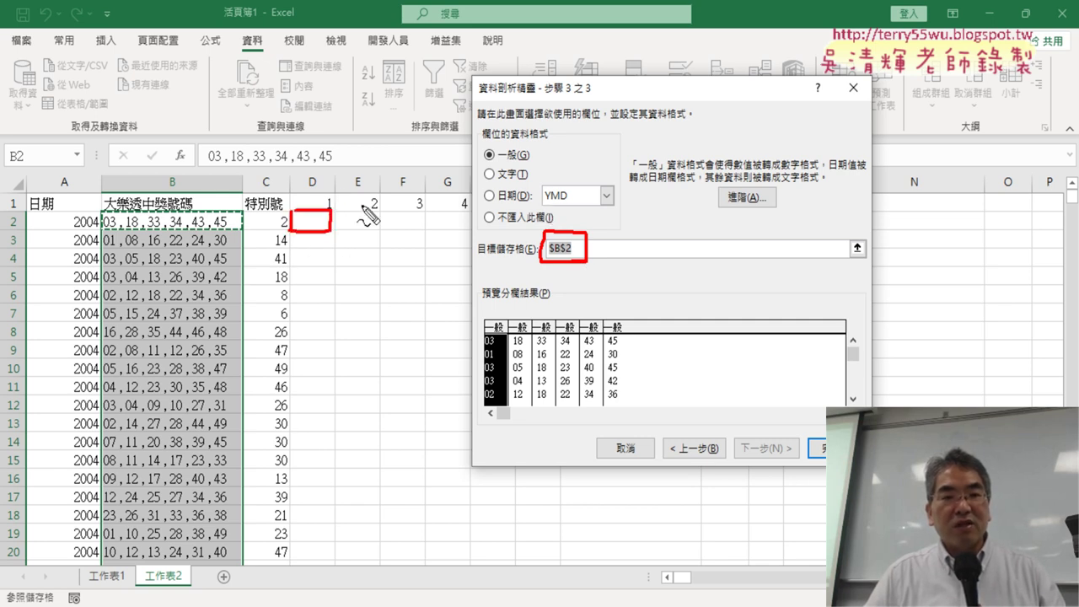
{"action": "mouse_move", "coordinate": [99, 241]}
{"action": "left_mouse_down"}
{"action": "mouse_move", "coordinate": [102, 213]}
{"action": "mouse_move", "coordinate": [239, 213]}
{"action": "mouse_move", "coordinate": [238, 231]}
{"action": "left_mouse_up"}
{"action": "mouse_move", "coordinate": [99, 240]}
{"action": "left_mouse_down"}
{"action": "mouse_move", "coordinate": [237, 229]}
{"action": "mouse_move", "coordinate": [201, 151]}
{"action": "mouse_move", "coordinate": [291, 139]}
{"action": "mouse_move", "coordinate": [322, 187]}
{"action": "mouse_move", "coordinate": [314, 217]}
{"action": "mouse_move", "coordinate": [324, 202]}
{"action": "mouse_move", "coordinate": [418, 229]}
{"action": "mouse_move", "coordinate": [376, 240]}
{"action": "left_mouse_up"}
{"action": "key", "text": "Escape"}
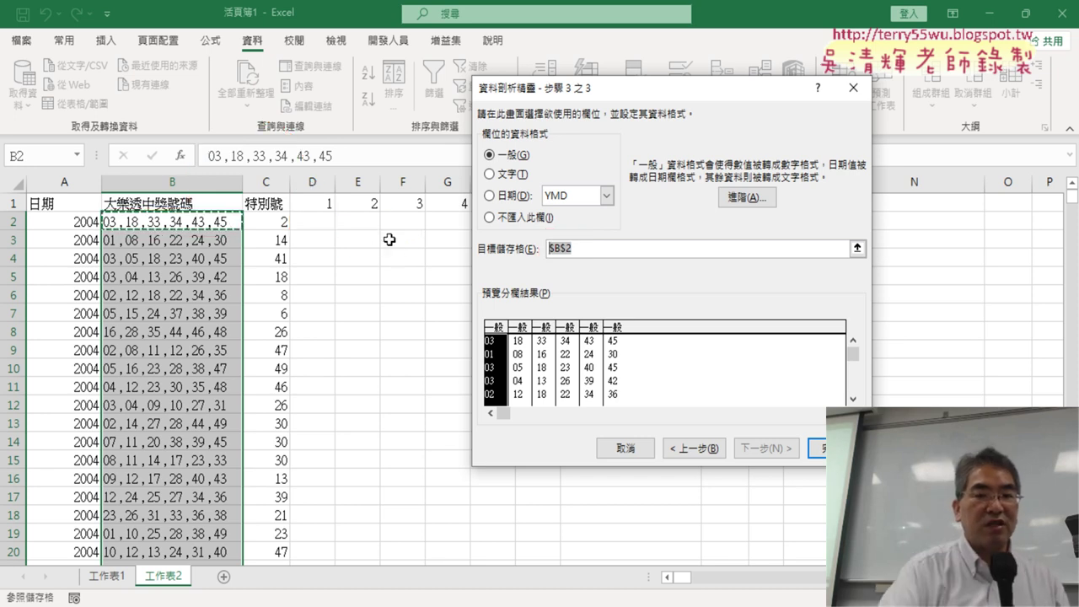
{"action": "left_click", "coordinate": [318, 222]}
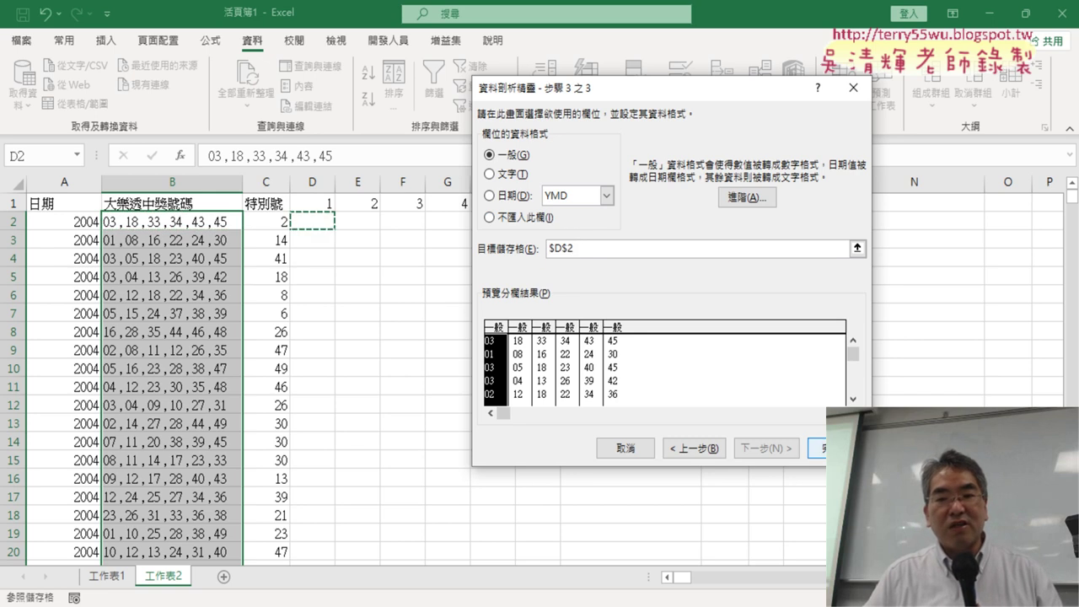
{"action": "left_click", "coordinate": [815, 448]}
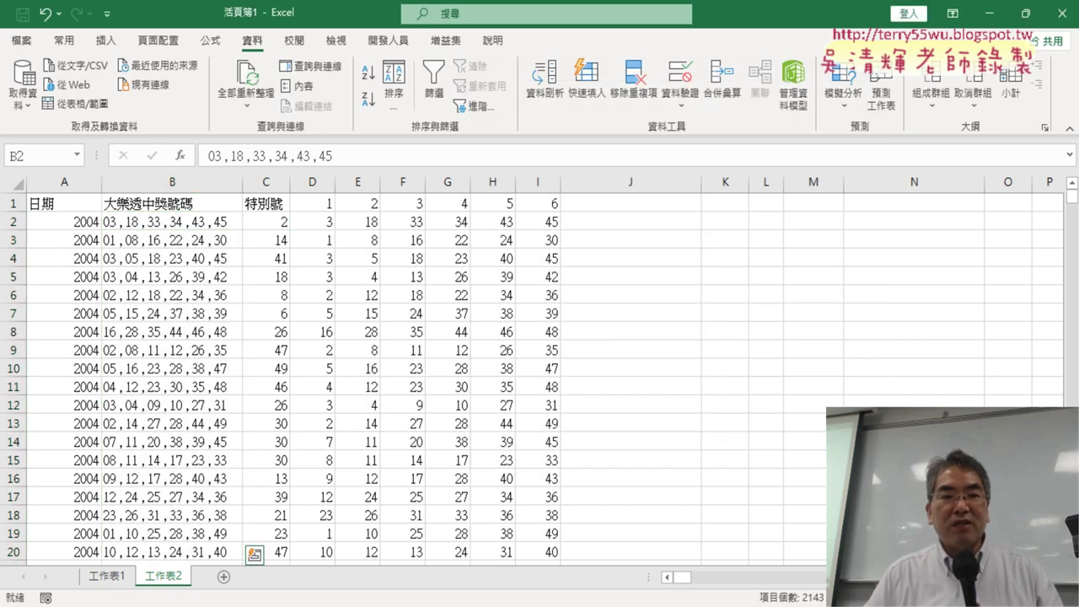
{"action": "key", "text": "ctrl+shift+Down"}
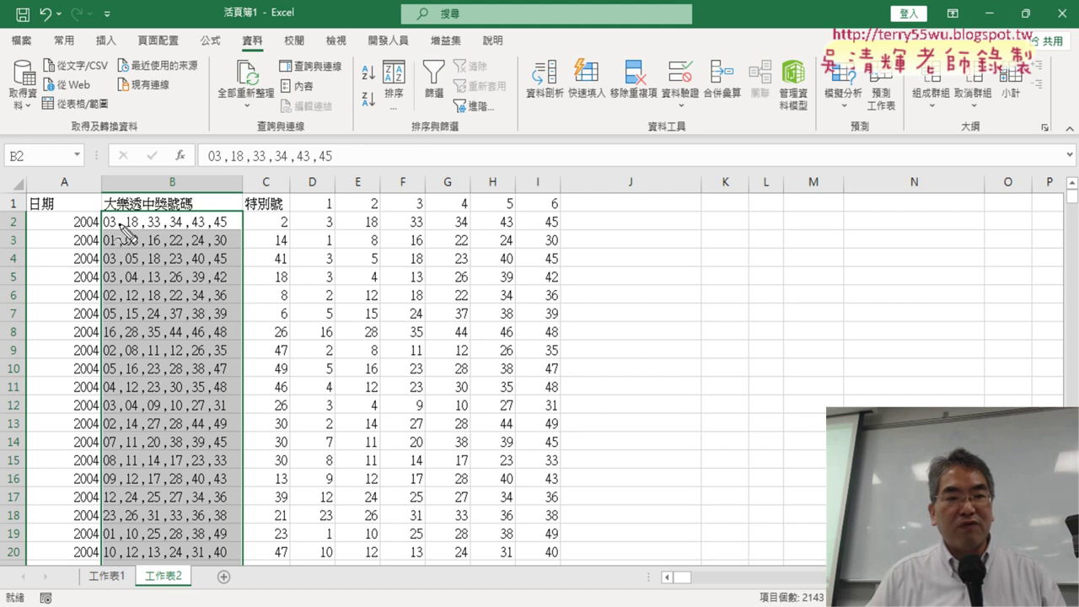
{"action": "left_click_drag", "start_coordinate": [100, 216], "coordinate": [99, 312]}
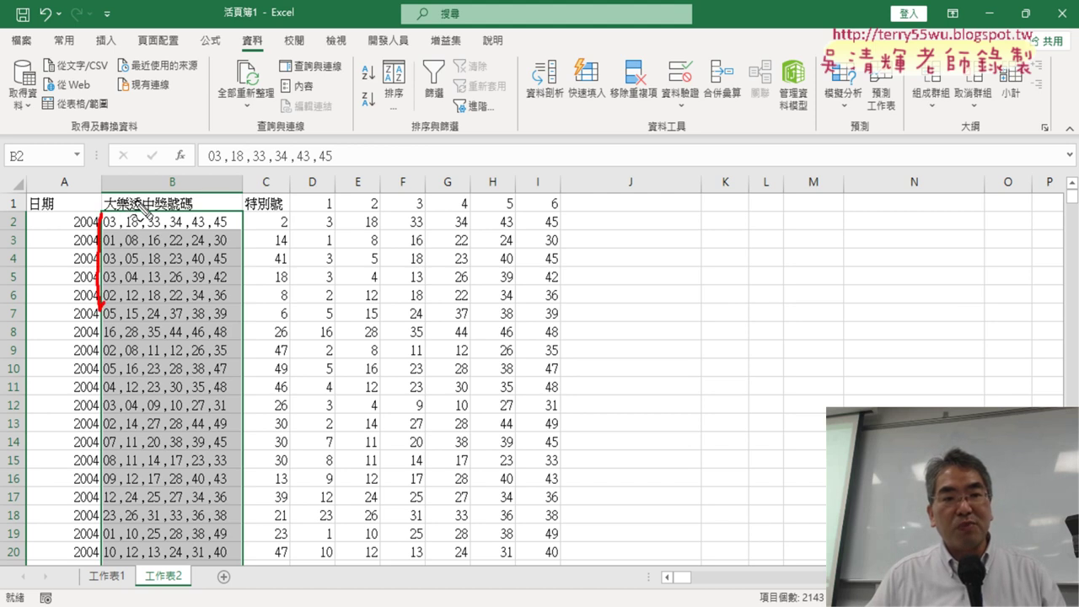
{"action": "mouse_move", "coordinate": [103, 212]}
{"action": "left_mouse_down"}
{"action": "mouse_move", "coordinate": [240, 213]}
{"action": "mouse_move", "coordinate": [240, 261]}
{"action": "left_mouse_up"}
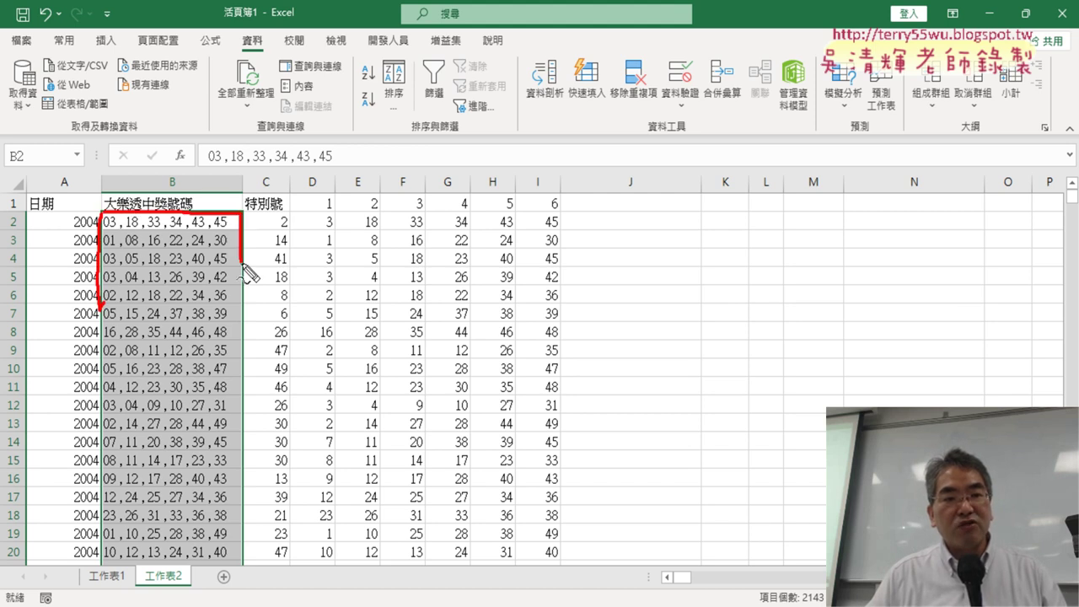
{"action": "left_click_drag", "start_coordinate": [158, 240], "coordinate": [157, 336]}
{"action": "left_click_drag", "start_coordinate": [139, 295], "coordinate": [190, 286]}
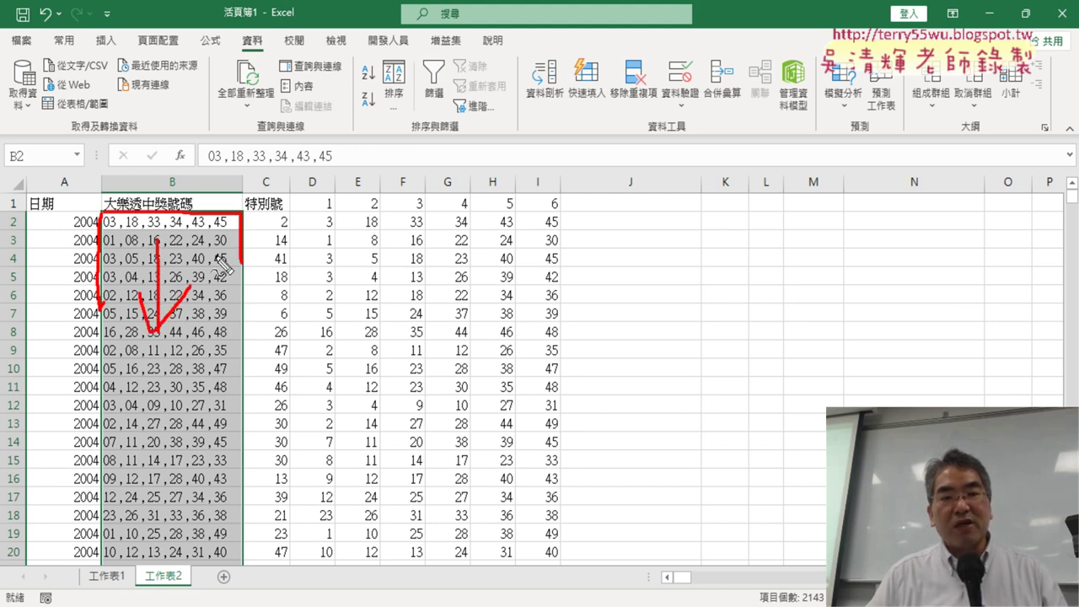
{"action": "mouse_move", "coordinate": [290, 210]}
{"action": "left_mouse_down"}
{"action": "mouse_move", "coordinate": [291, 299]}
{"action": "mouse_move", "coordinate": [481, 221]}
{"action": "mouse_move", "coordinate": [558, 221]}
{"action": "mouse_move", "coordinate": [558, 279]}
{"action": "left_mouse_up"}
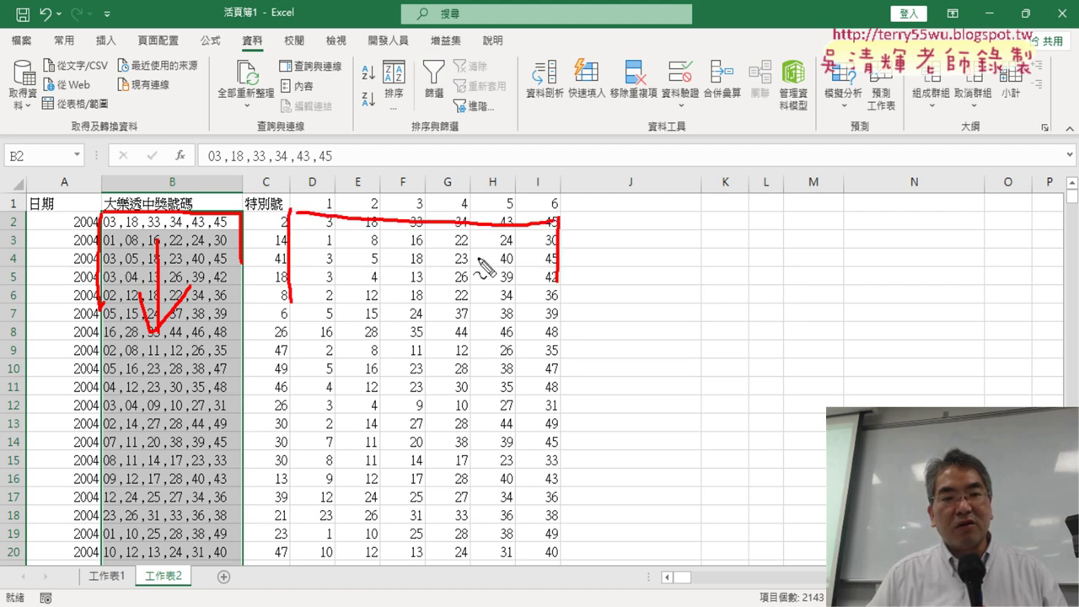
{"action": "left_click_drag", "start_coordinate": [339, 198], "coordinate": [339, 237]}
{"action": "left_click_drag", "start_coordinate": [383, 201], "coordinate": [384, 237]}
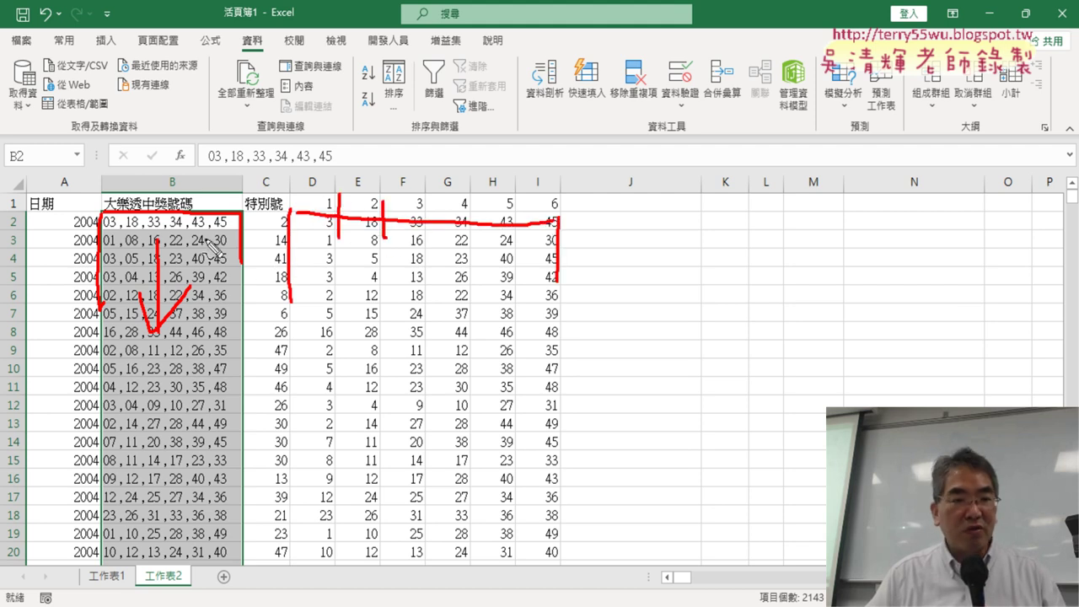
{"action": "left_click_drag", "start_coordinate": [106, 229], "coordinate": [117, 228]}
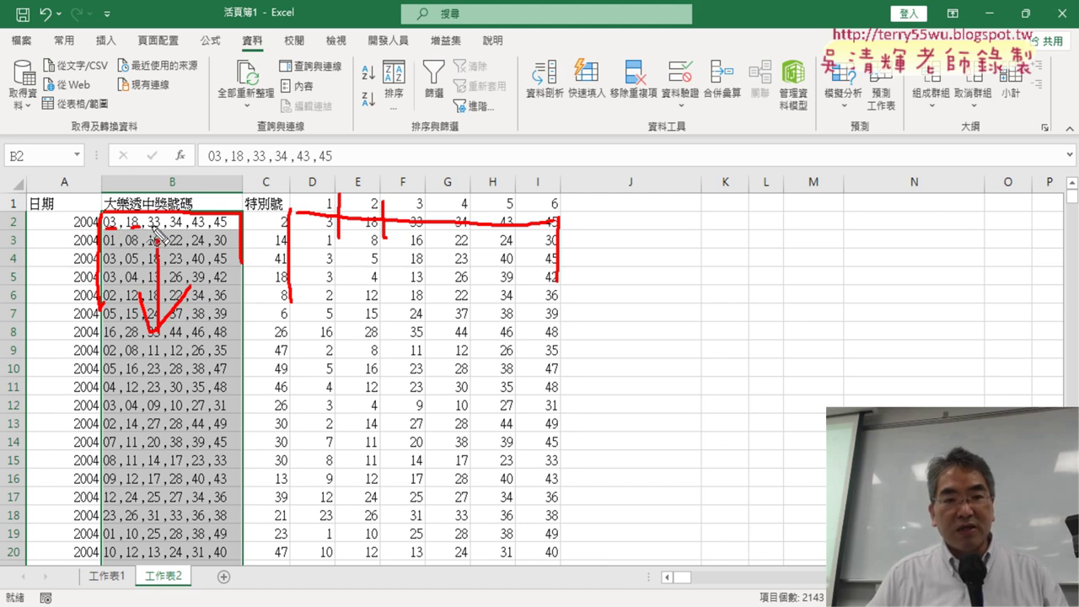
{"action": "left_click_drag", "start_coordinate": [152, 226], "coordinate": [164, 229]}
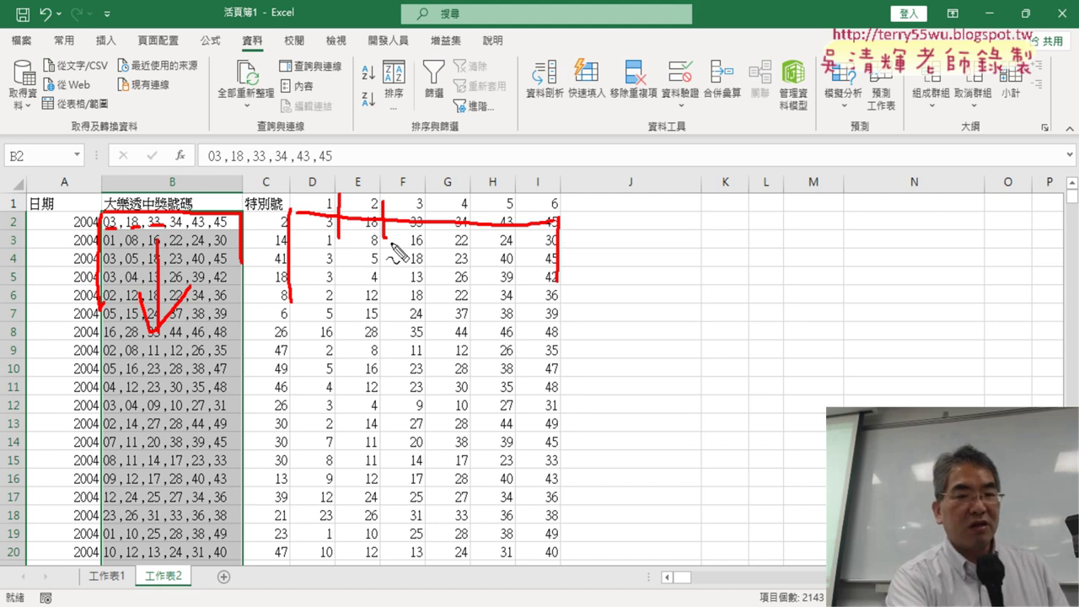
{"action": "key", "text": "Escape"}
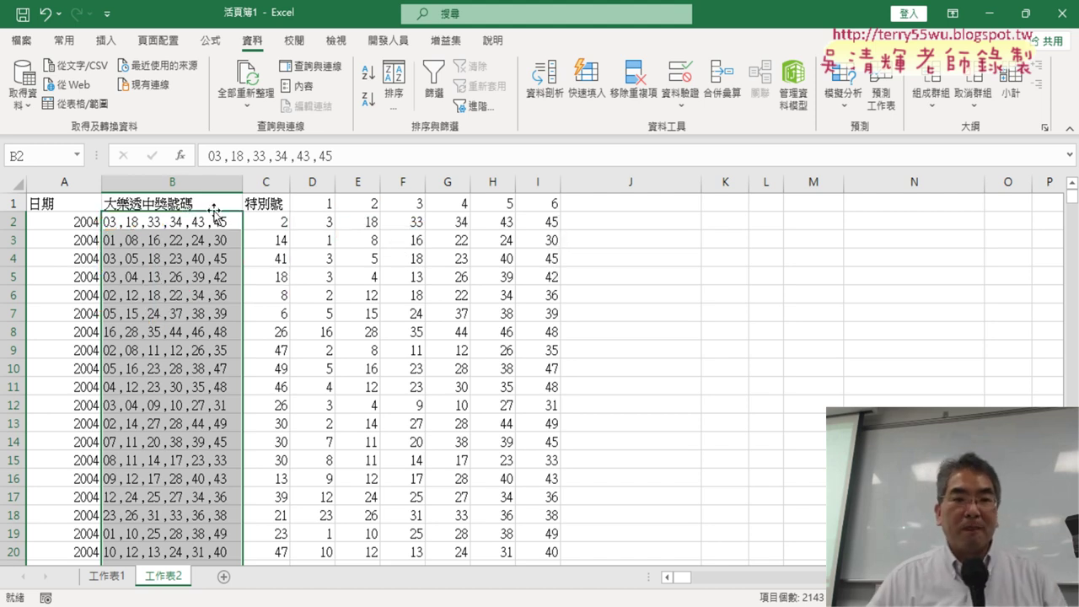
Delete column B, then undo to clear the split numbers from columns D–I.
{"action": "left_click", "coordinate": [174, 182]}
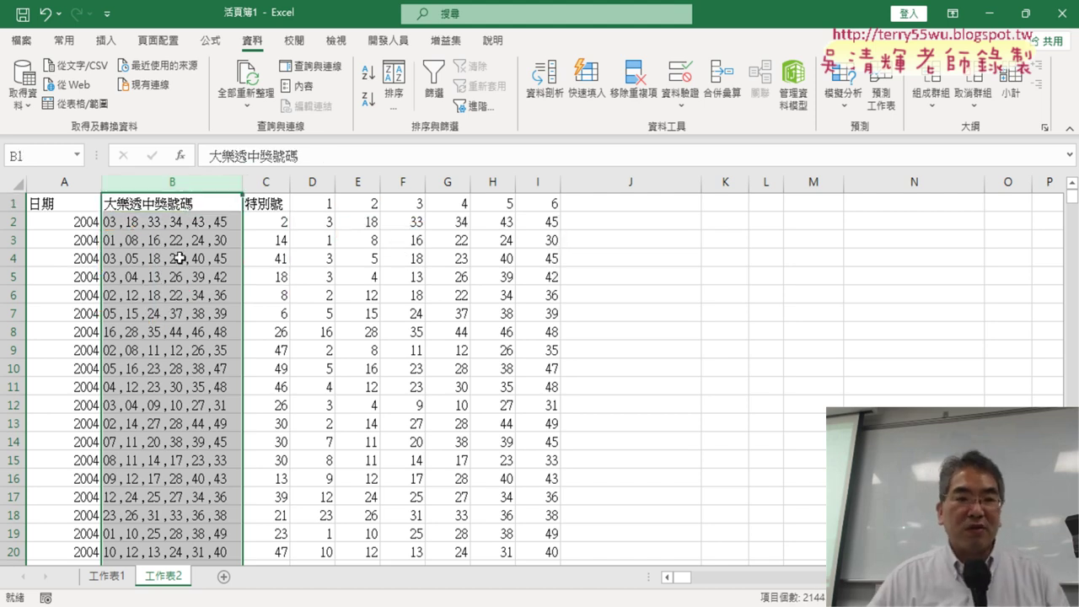
{"action": "right_click", "coordinate": [175, 346]}
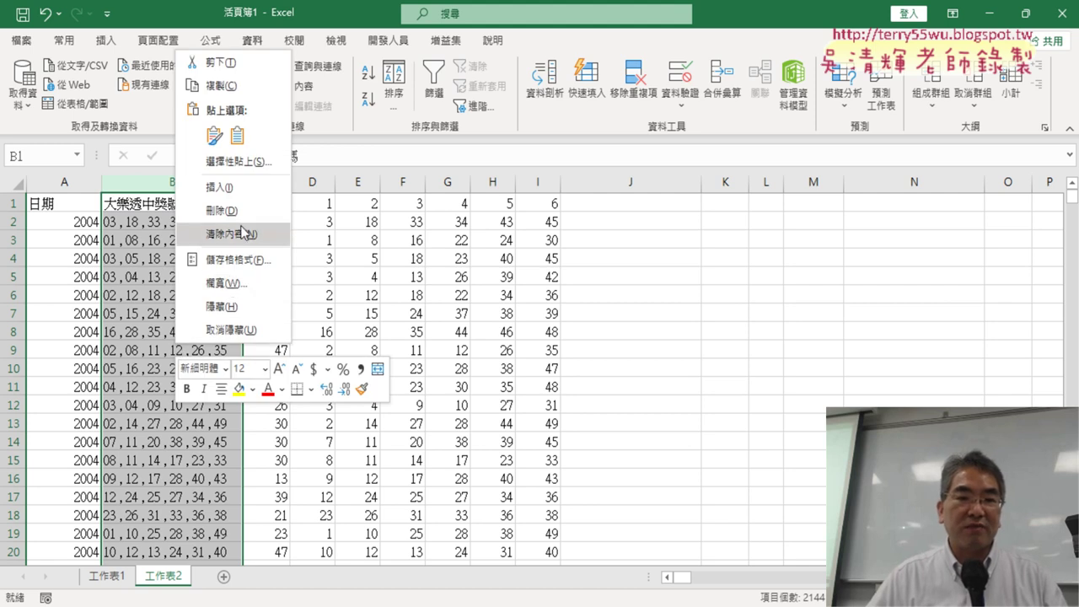
{"action": "left_click", "coordinate": [221, 211]}
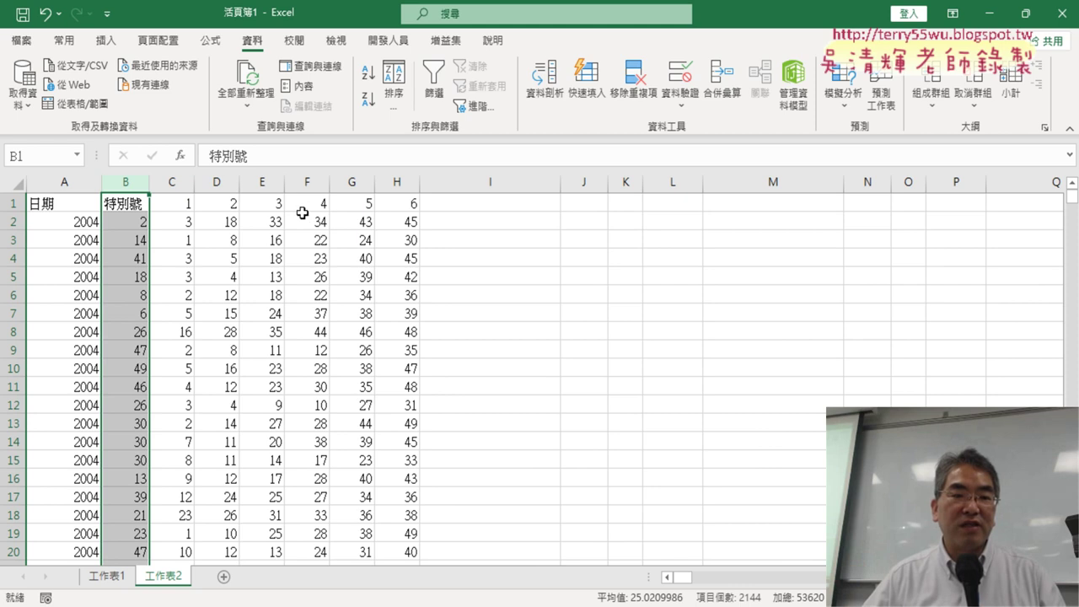
{"action": "left_click", "coordinate": [126, 220]}
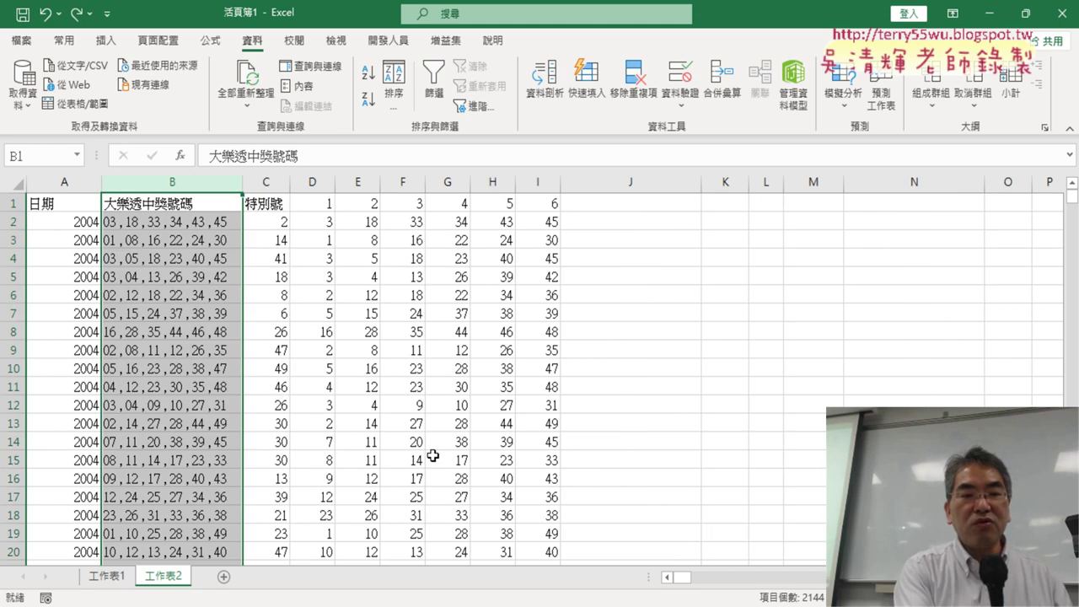
{"action": "key", "text": "ctrl+z"}
Undo once more, reverting the sheet toward the raw downloaded draw list.
{"action": "key", "text": "ctrl+z"}
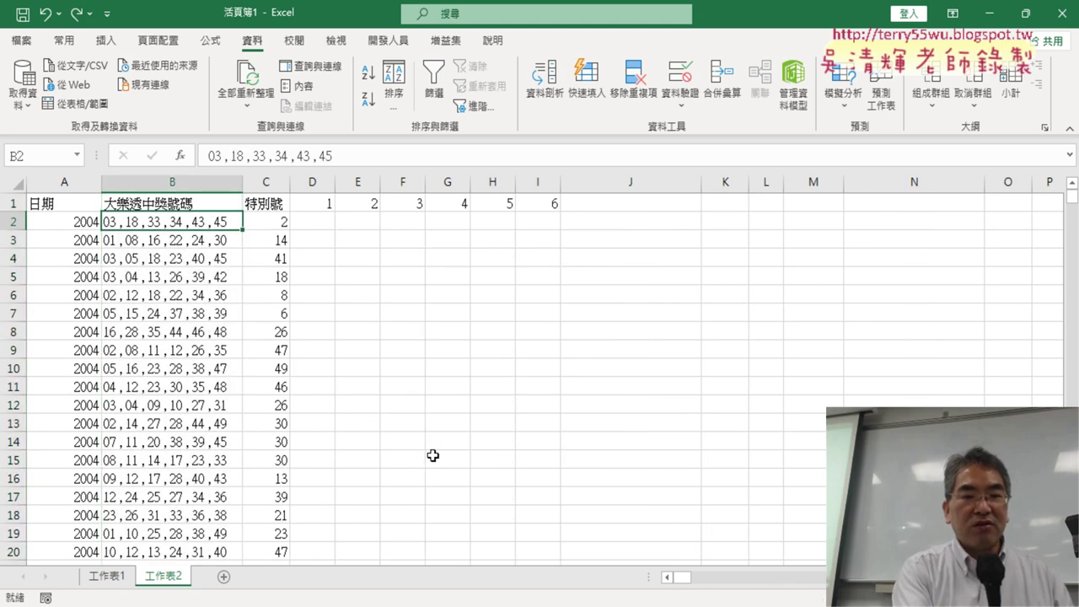
{"action": "key", "text": "ctrl+z"}
{"action": "key", "text": "ctrl+z"}
{"action": "key", "text": "ctrl+z"}
{"action": "key", "text": "ctrl+z"}
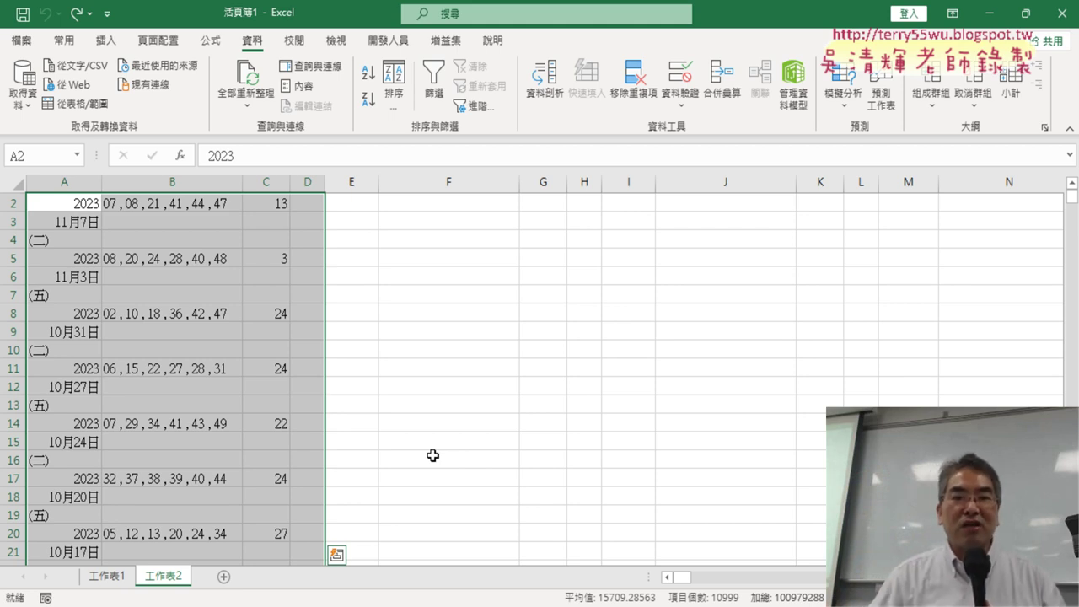
Return to the header row, select the 日期 column and sort ascending by date.
{"action": "left_click", "coordinate": [1071, 183]}
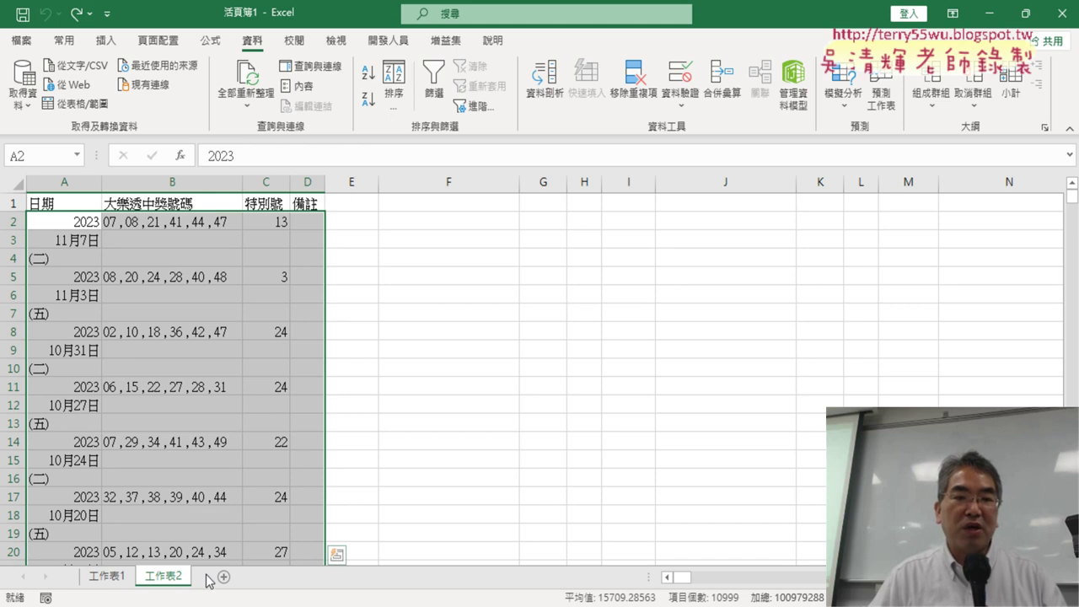
{"action": "left_click", "coordinate": [105, 236]}
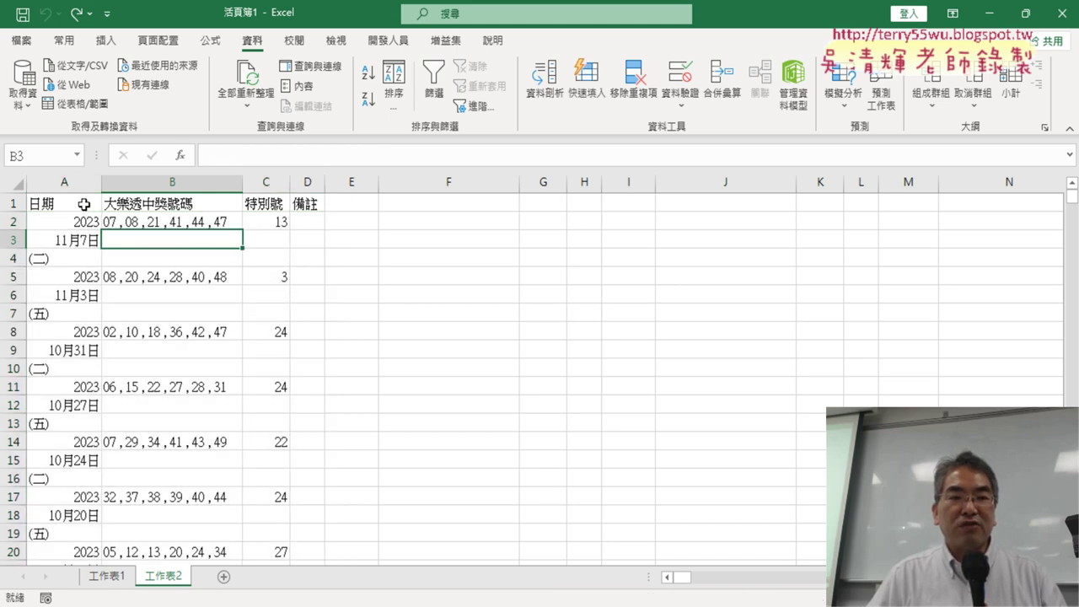
{"action": "left_click", "coordinate": [84, 204]}
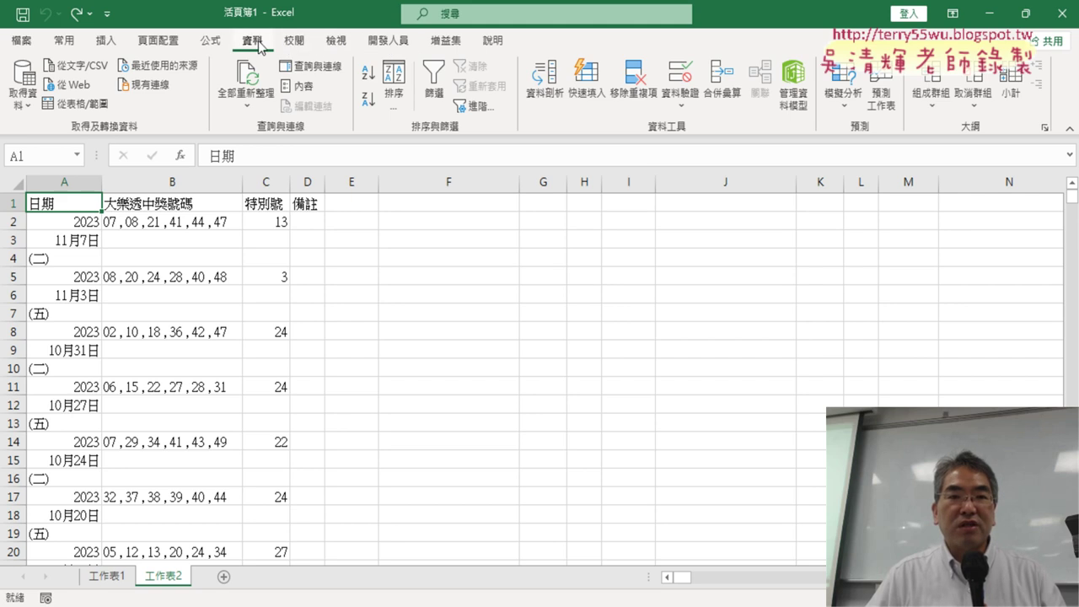
{"action": "left_click", "coordinate": [368, 80]}
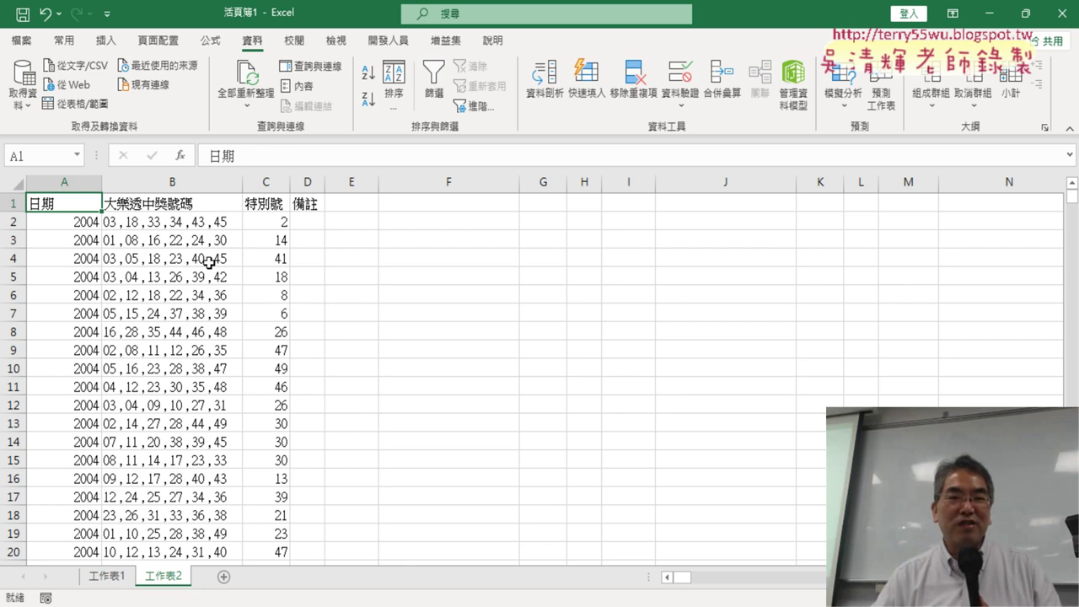
In the VBA editor, delete the four statements of the 刪除不要的列 cleanup macro.
{"action": "left_click", "coordinate": [388, 40]}
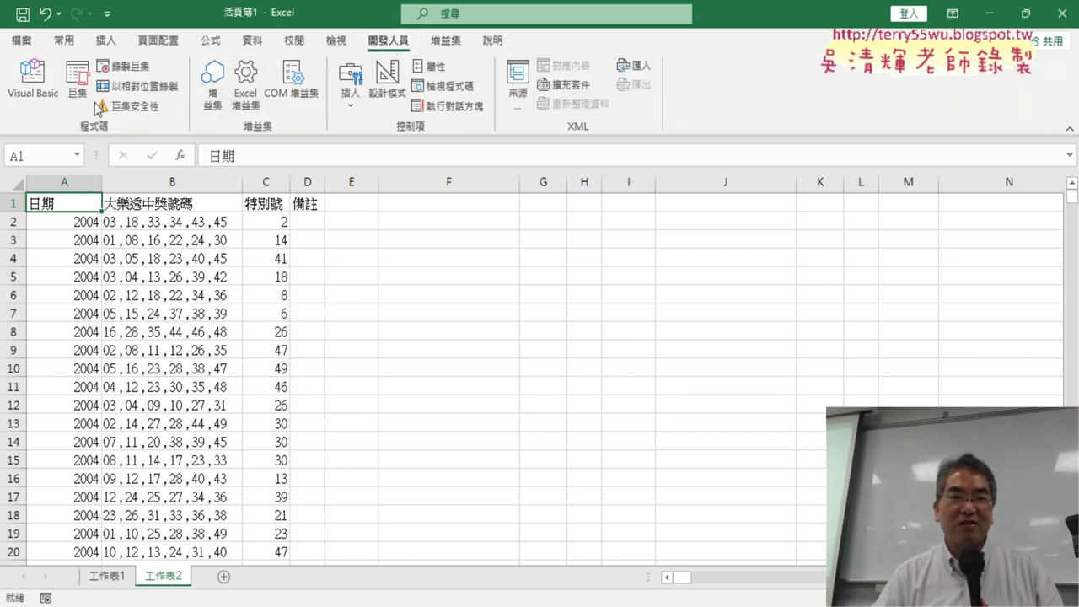
{"action": "left_click", "coordinate": [34, 83]}
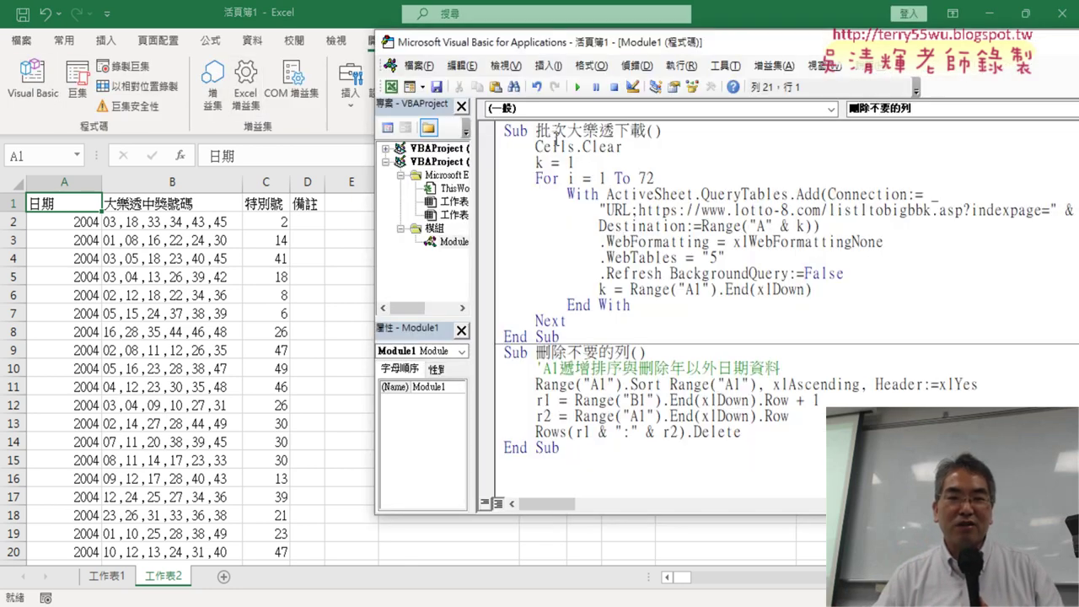
{"action": "left_click_drag", "start_coordinate": [635, 48], "coordinate": [431, 62]}
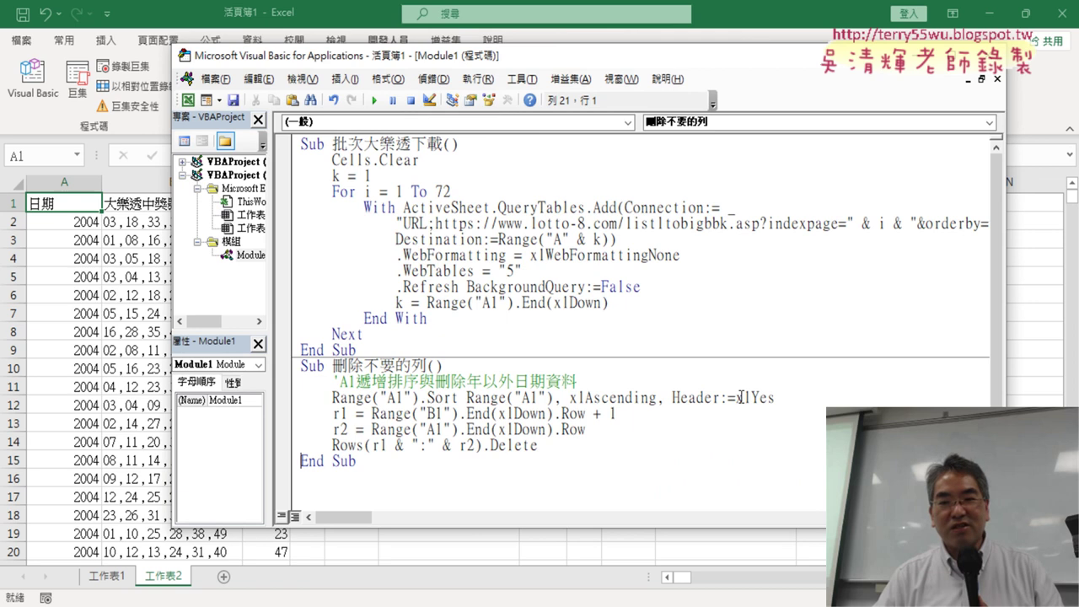
{"action": "left_click_drag", "start_coordinate": [774, 397], "coordinate": [304, 406]}
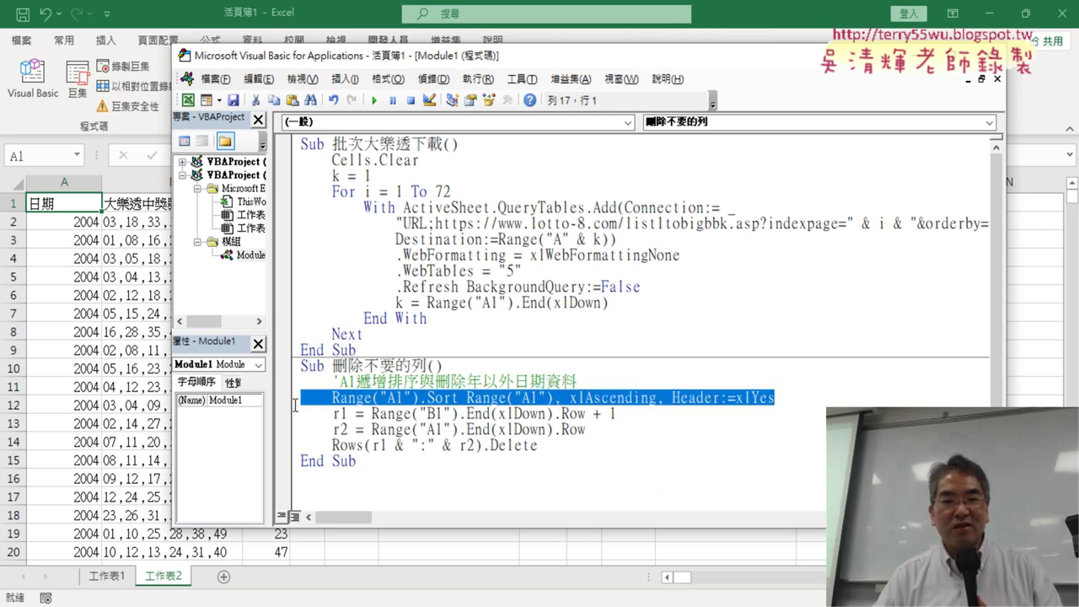
{"action": "left_click_drag", "start_coordinate": [539, 445], "coordinate": [303, 397]}
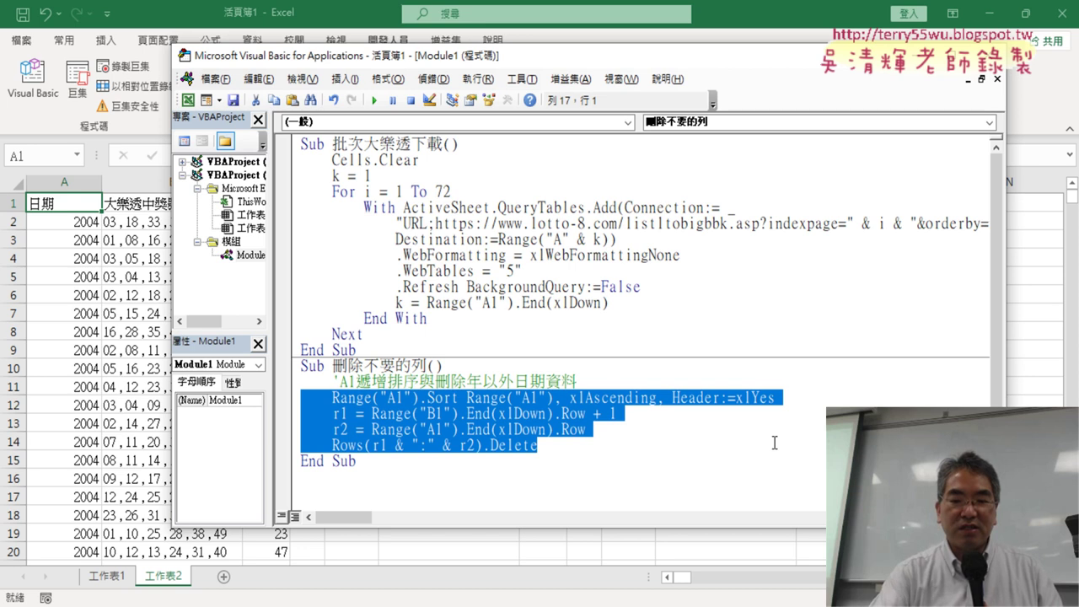
{"action": "key", "text": "Delete"}
{"action": "key", "text": "Tab"}
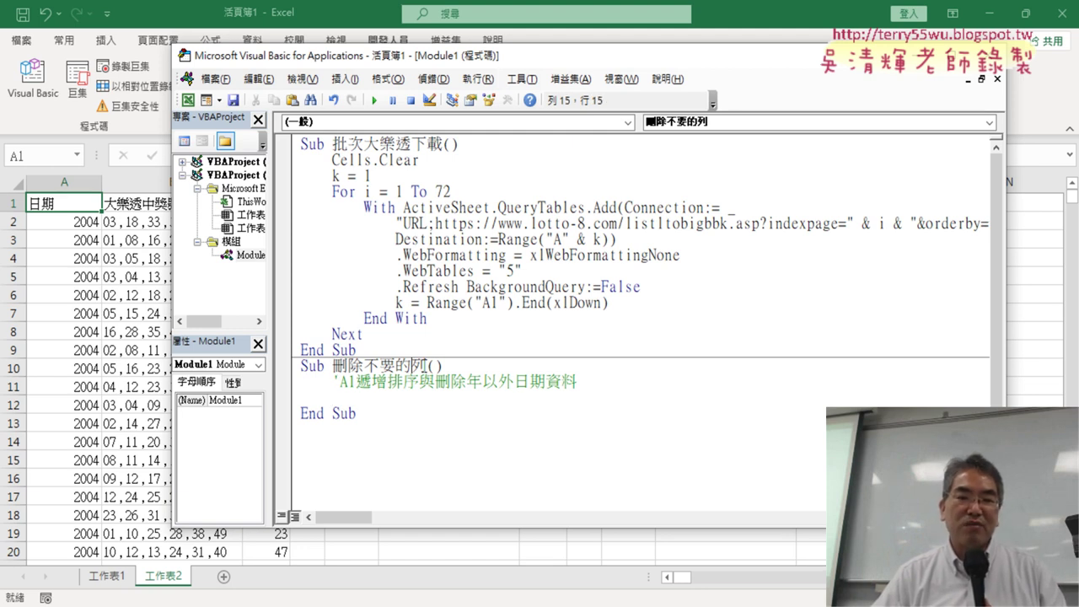
Write range("A1") on the macro's blank line and return to the Excel worksheet.
{"action": "left_click_drag", "start_coordinate": [426, 366], "coordinate": [332, 366]}
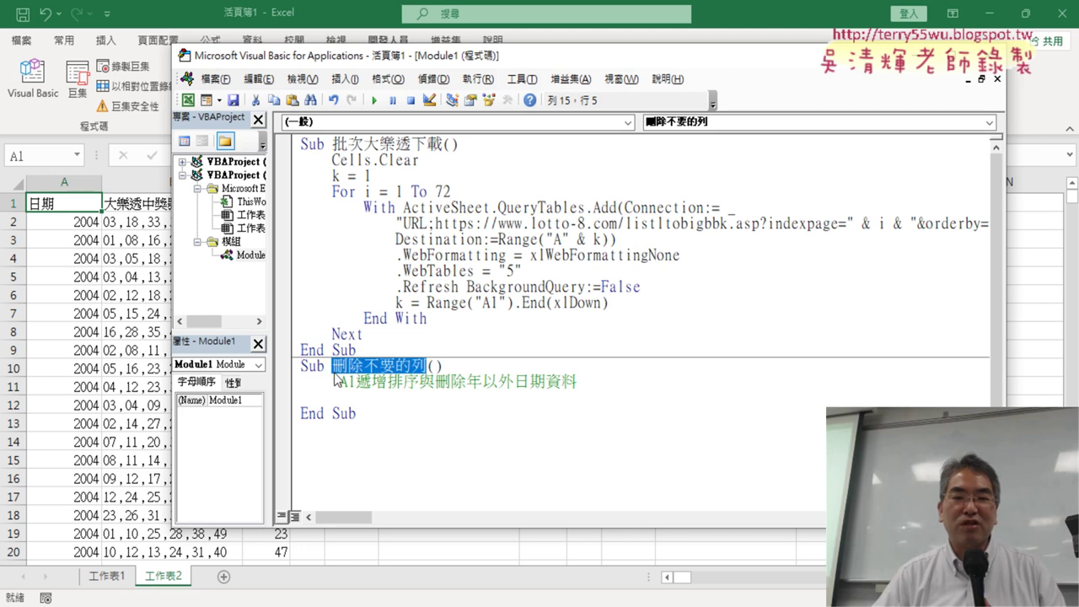
{"action": "left_click", "coordinate": [409, 401]}
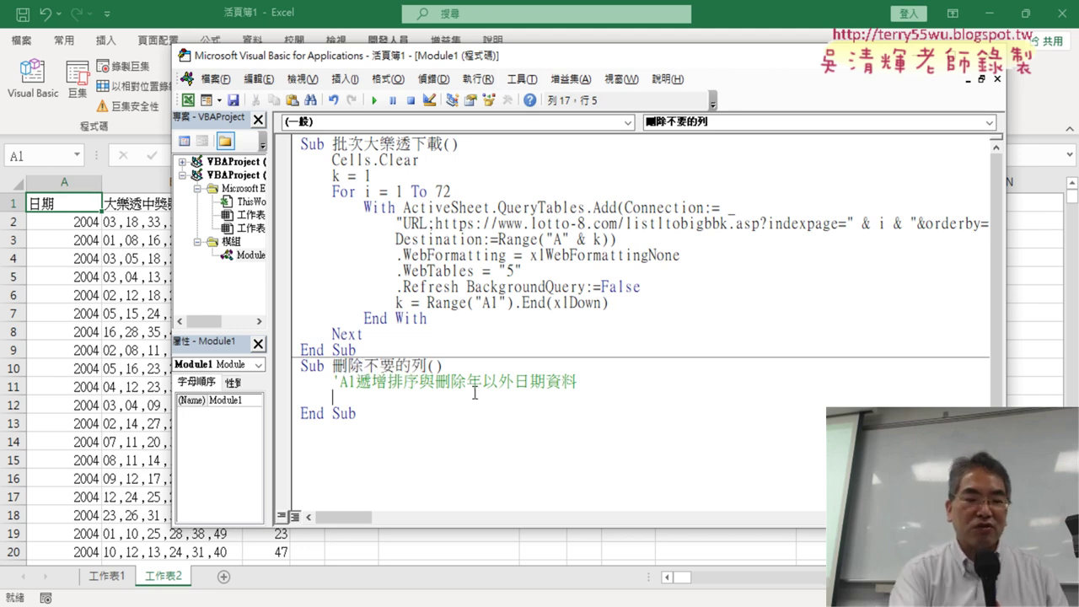
{"action": "type", "text": "k"}
{"action": "key", "text": "BackSpace"}
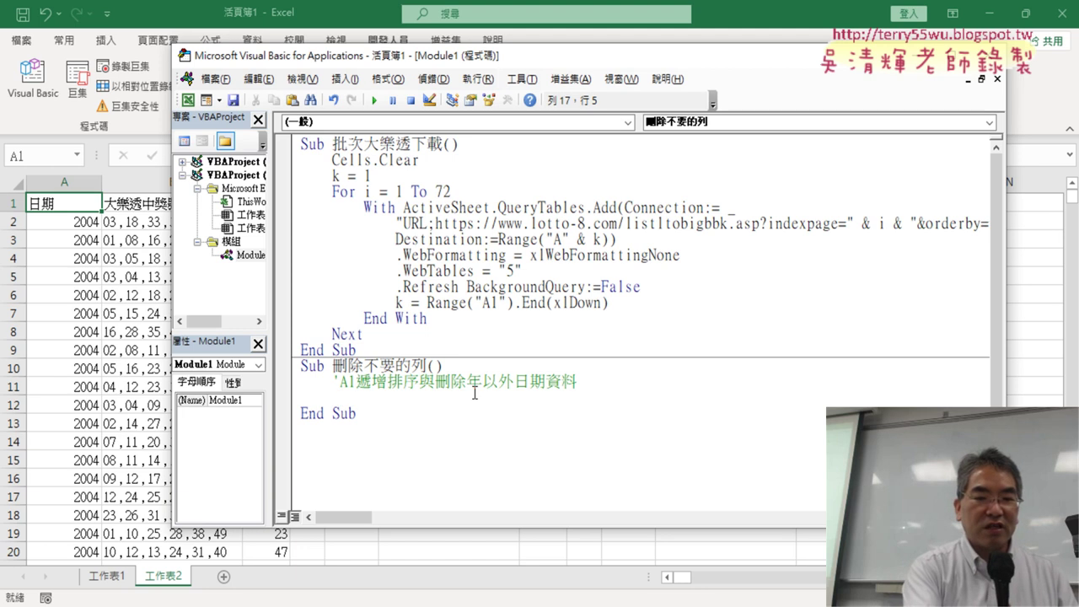
{"action": "type", "text": "range"}
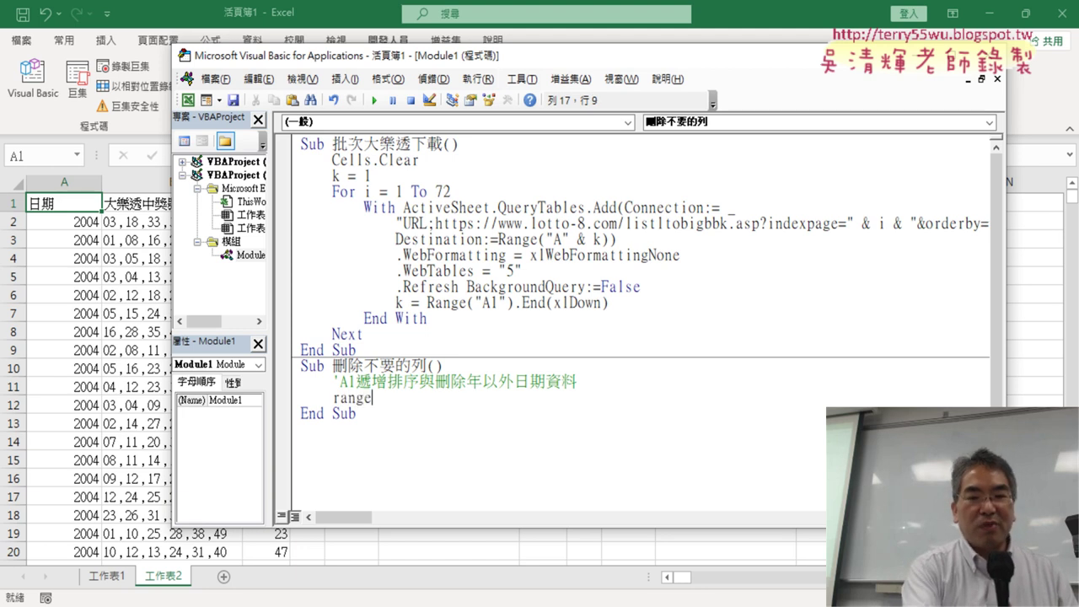
{"action": "type", "text": "("}
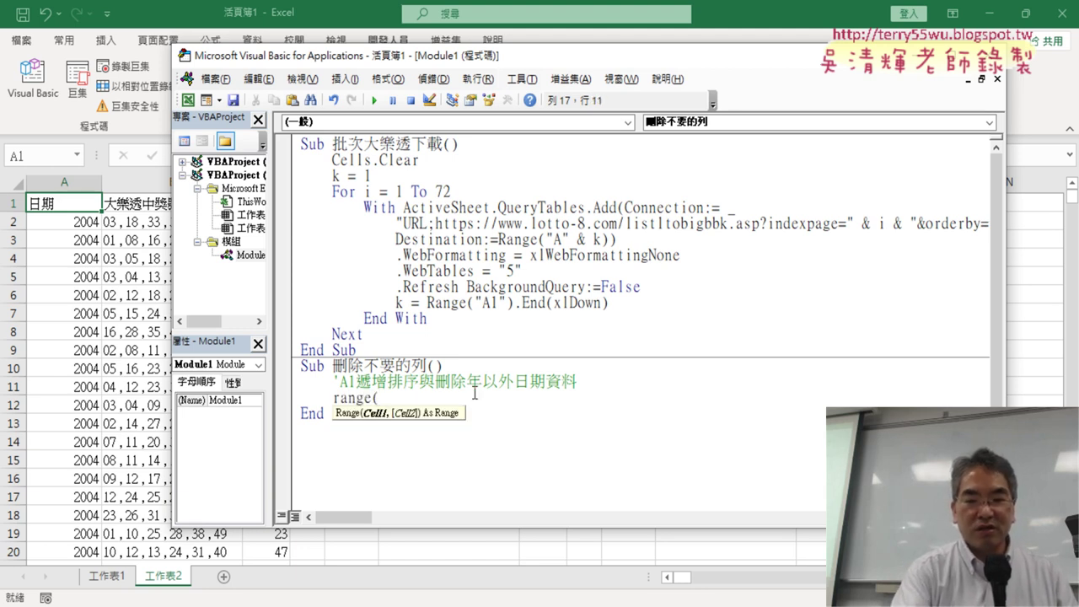
{"action": "type", "text": "\"A1\""}
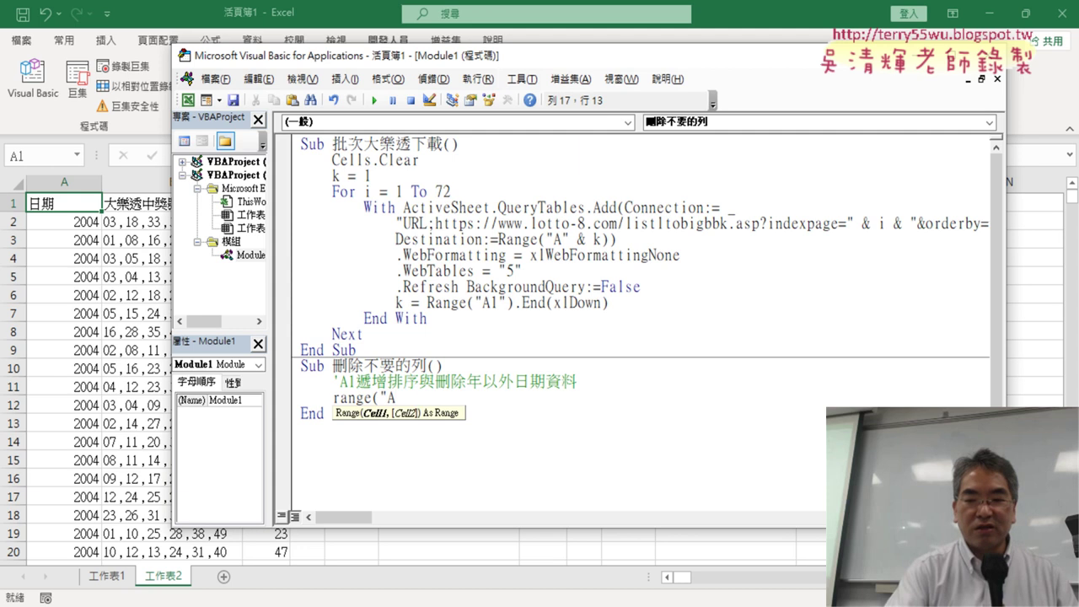
{"action": "type", "text": ")"}
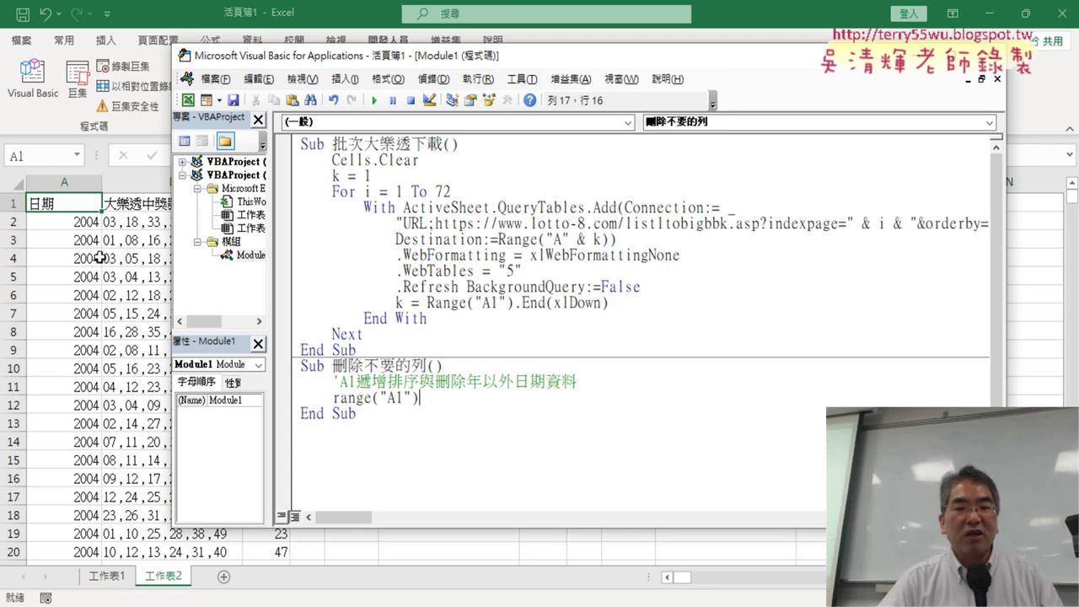
{"action": "left_click", "coordinate": [78, 237]}
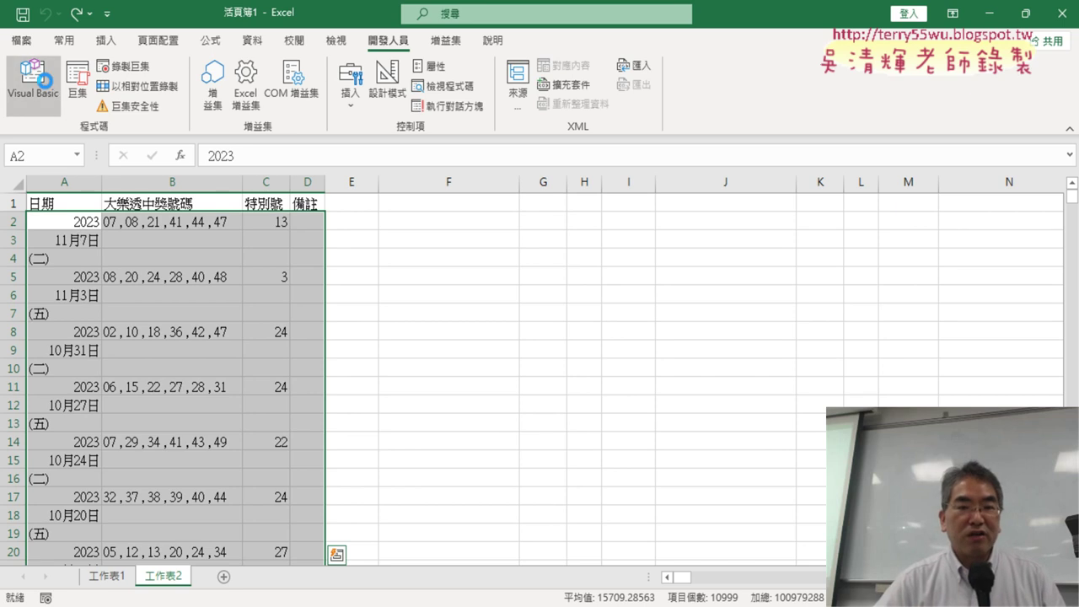
In the VBA editor, extend the macro line to read Range("A1").Sort Range("A1"), with a copied range.
{"action": "left_click", "coordinate": [44, 80]}
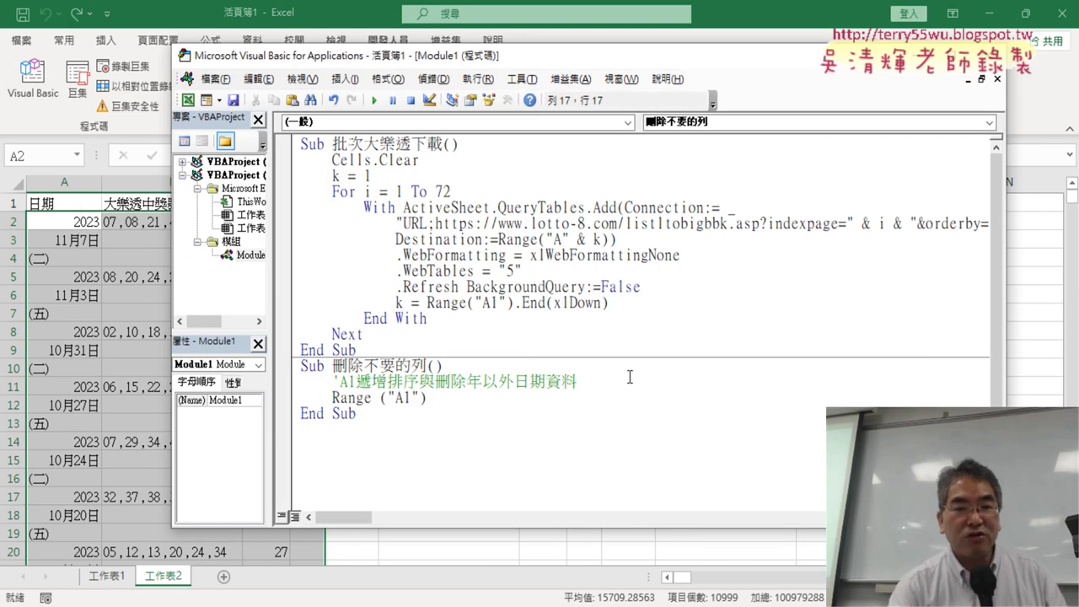
{"action": "type", "text": ".s"}
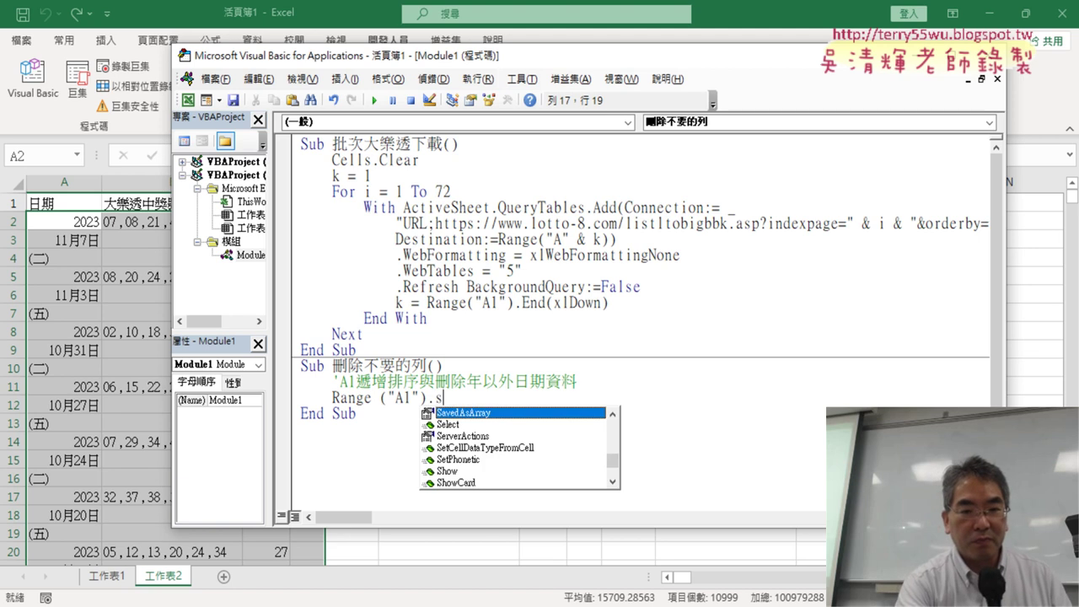
{"action": "type", "text": "ort"}
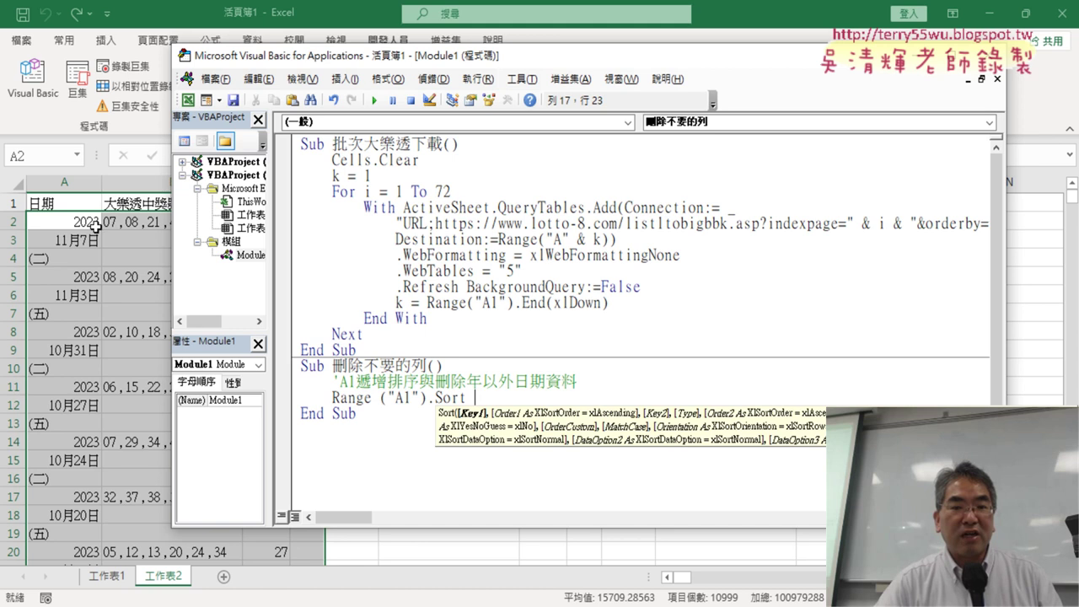
{"action": "left_click_drag", "start_coordinate": [332, 398], "coordinate": [426, 396]}
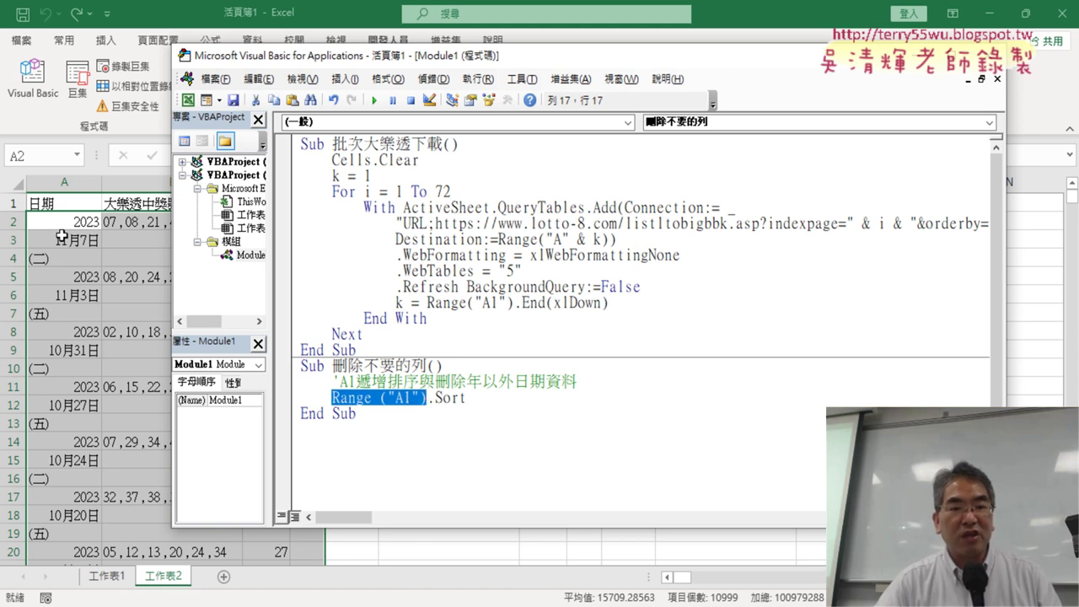
{"action": "left_click_drag", "start_coordinate": [378, 403], "coordinate": [495, 400]}
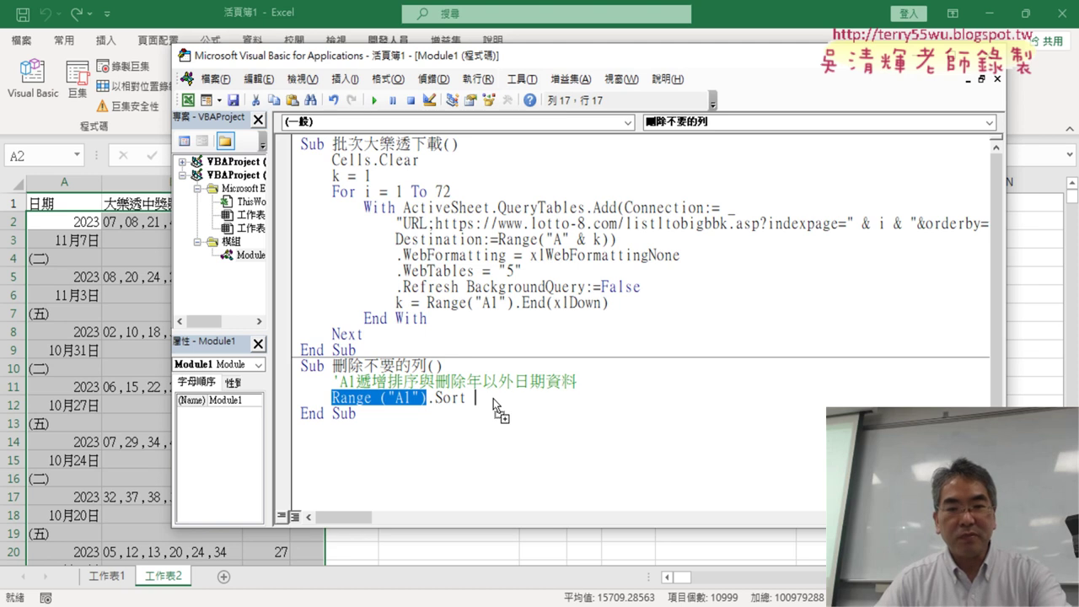
{"action": "left_click_drag", "start_coordinate": [493, 400], "coordinate": [493, 399]}
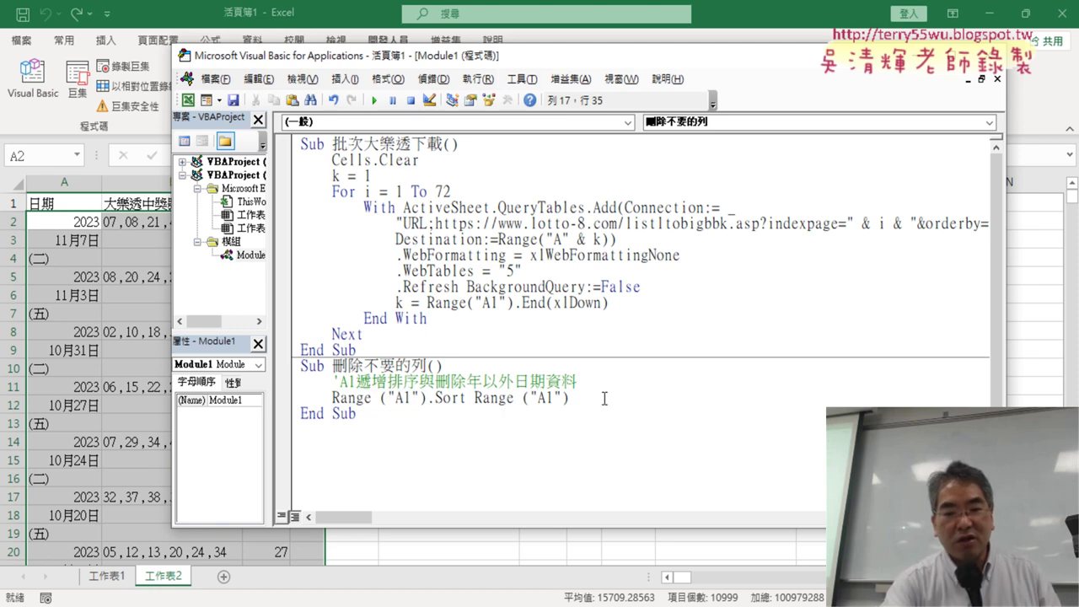
{"action": "type", "text": ","}
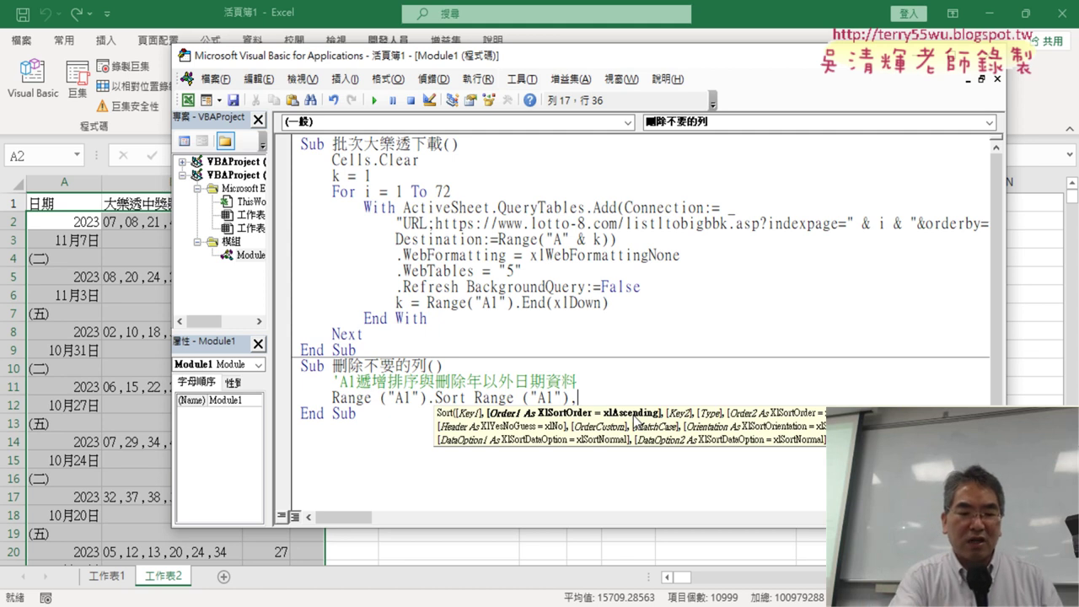
Complete the sort line with the xlAscending order and Header:=xlYes arguments from IntelliSense.
{"action": "type", "text": "x"}
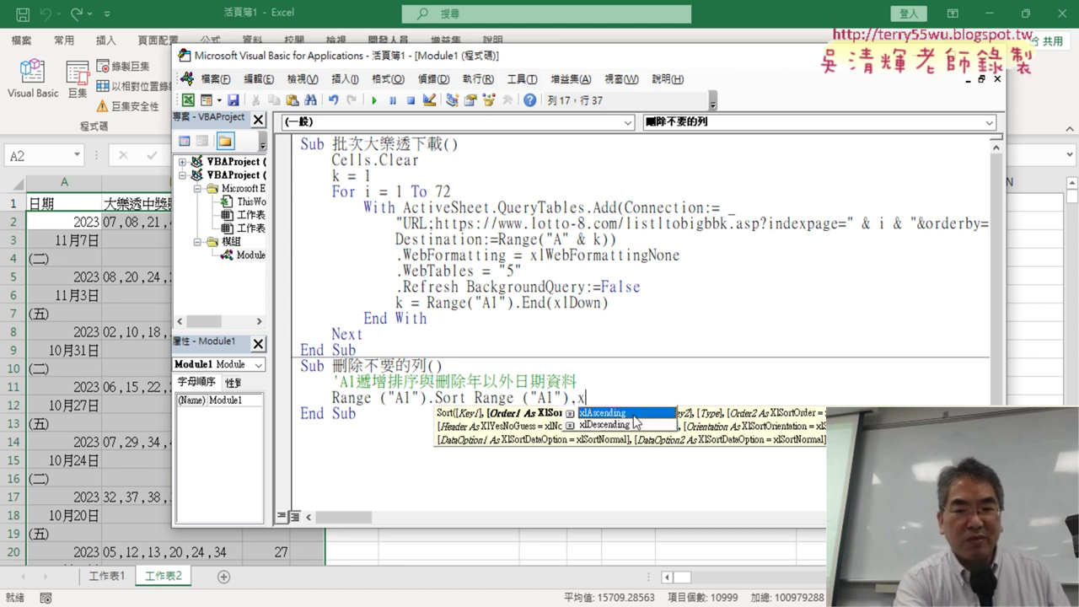
{"action": "key", "text": "BackSpace"}
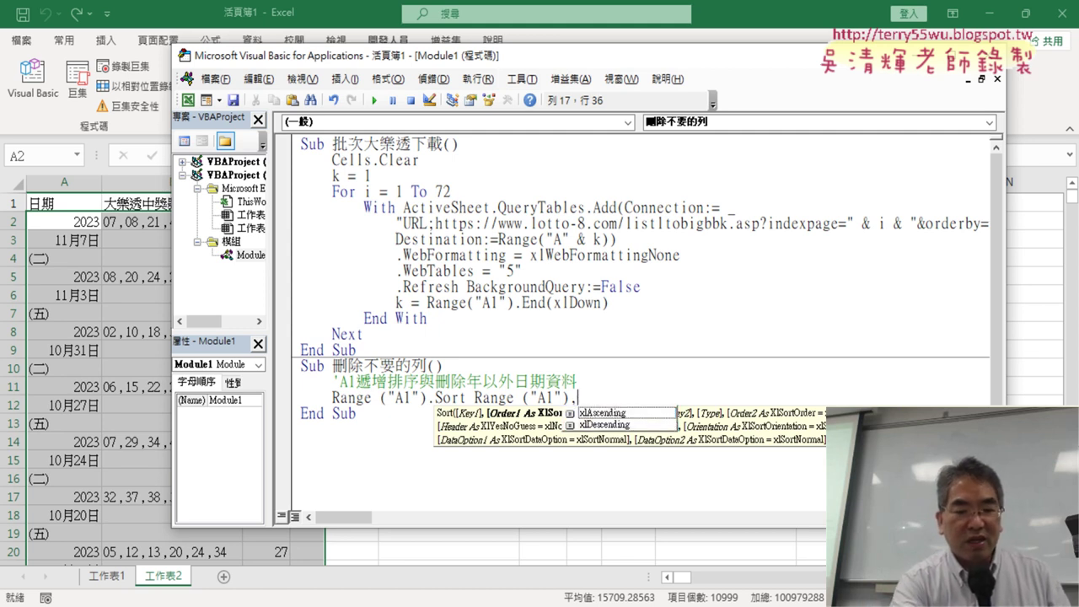
{"action": "type", "text": "x"}
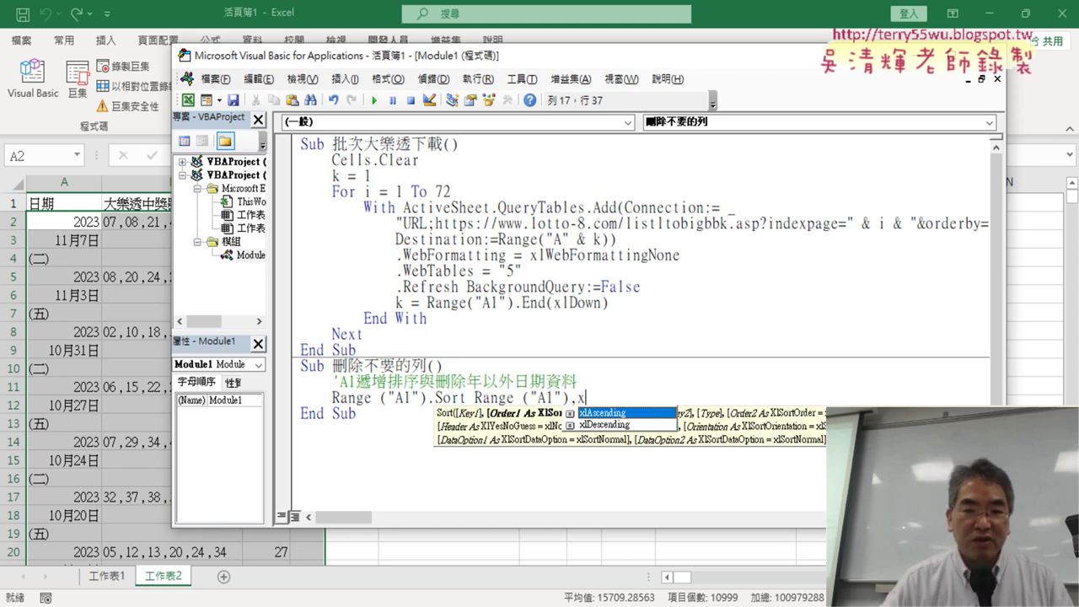
{"action": "double_click", "coordinate": [628, 415]}
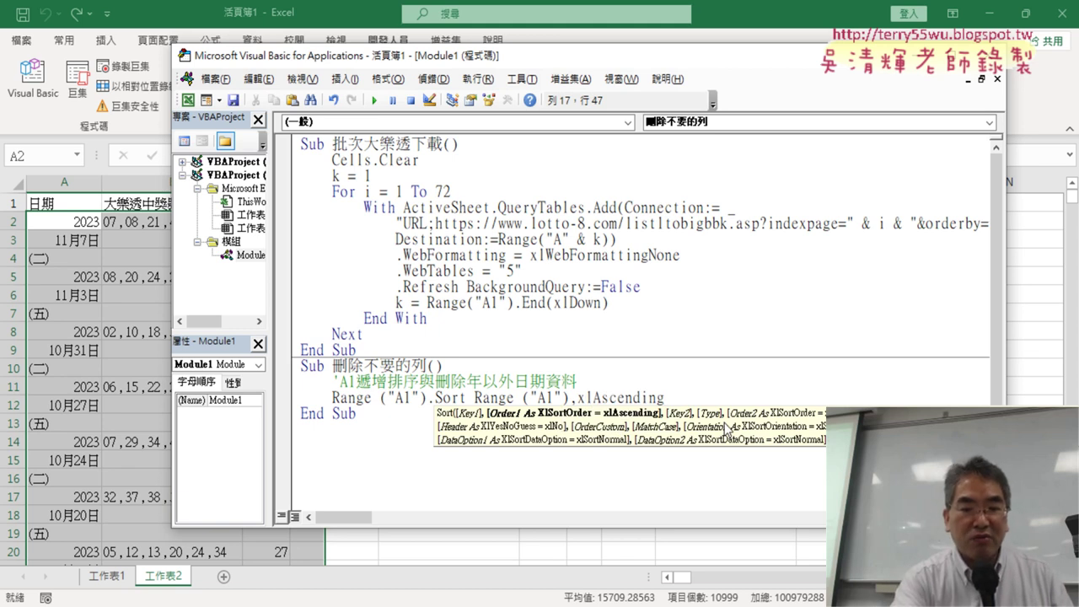
{"action": "type", "text": ","}
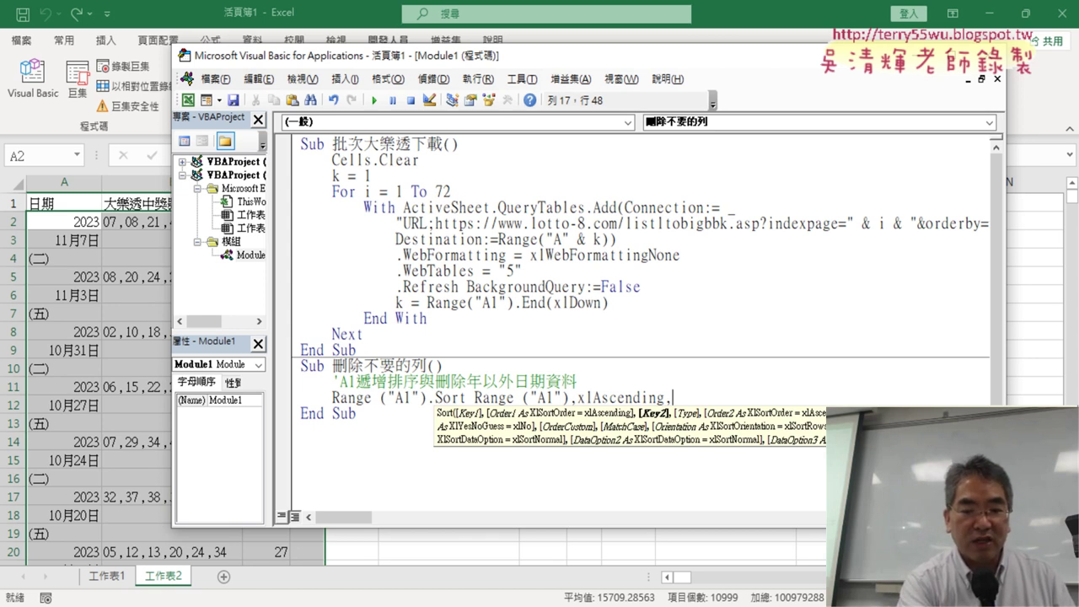
{"action": "type", "text": "hea"}
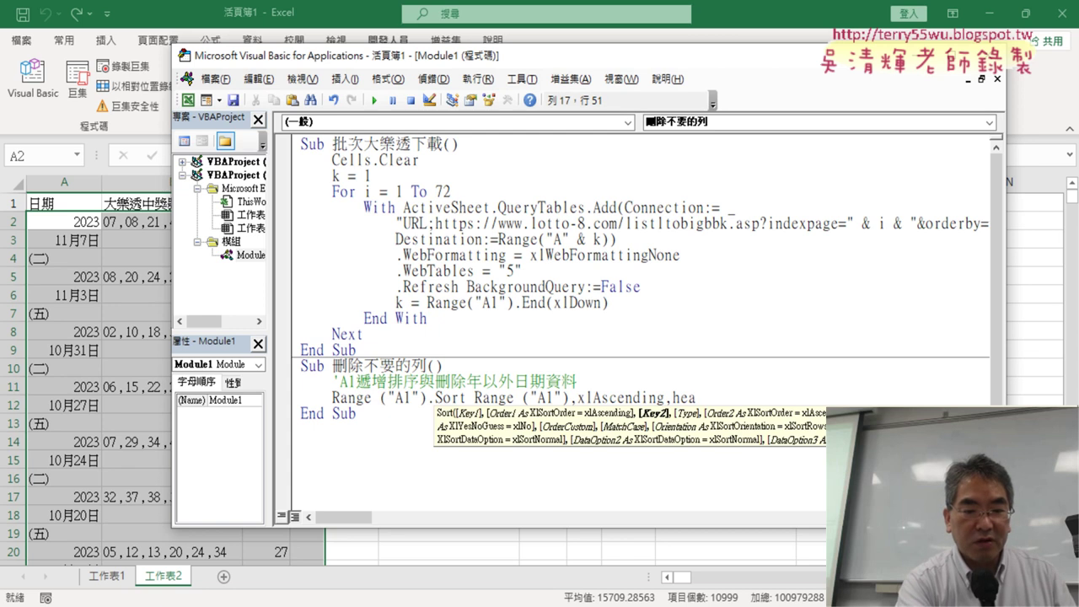
{"action": "type", "text": "der:"}
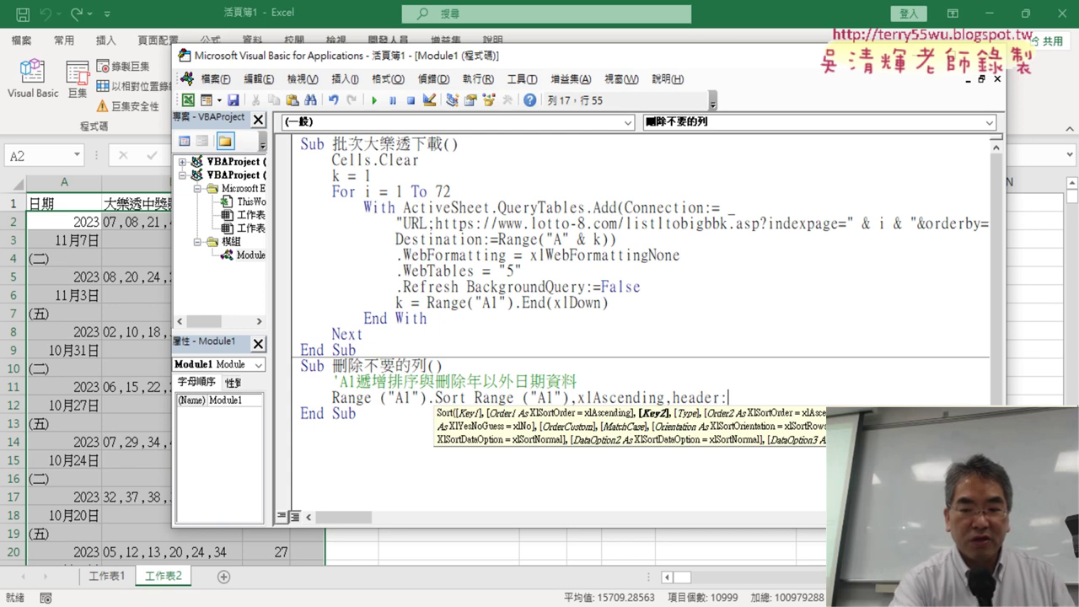
{"action": "type", "text": "="}
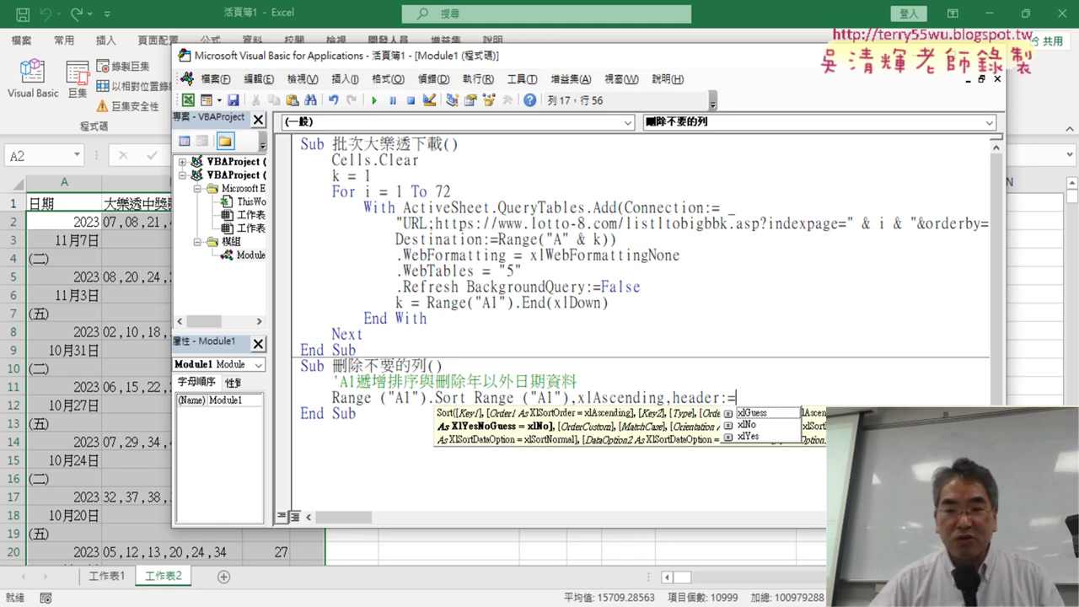
{"action": "key", "text": "Down"}
{"action": "key", "text": "Down"}
{"action": "key", "text": "Down"}
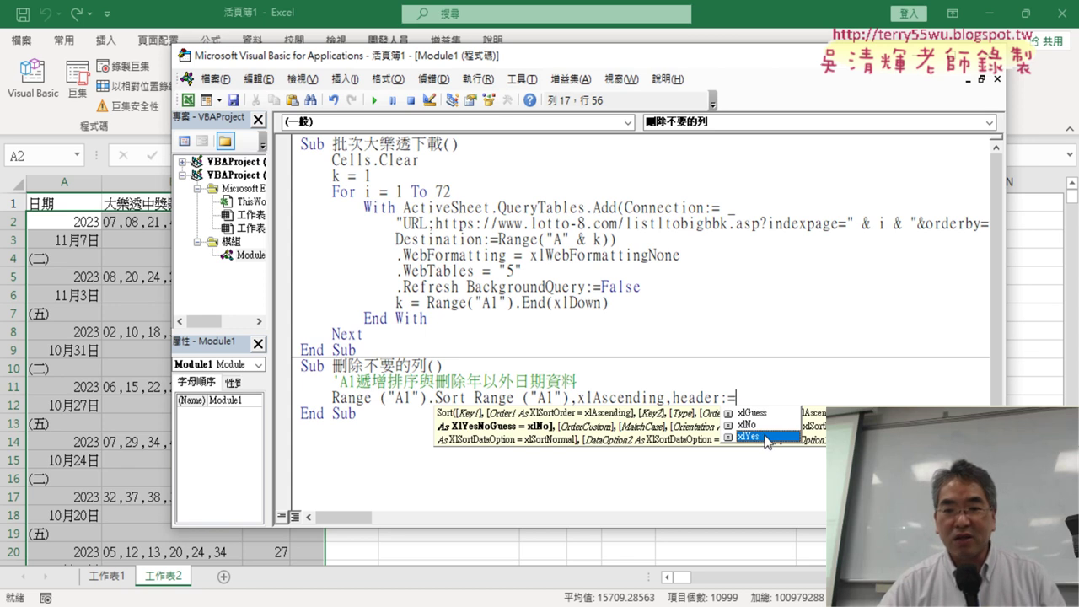
{"action": "double_click", "coordinate": [766, 437]}
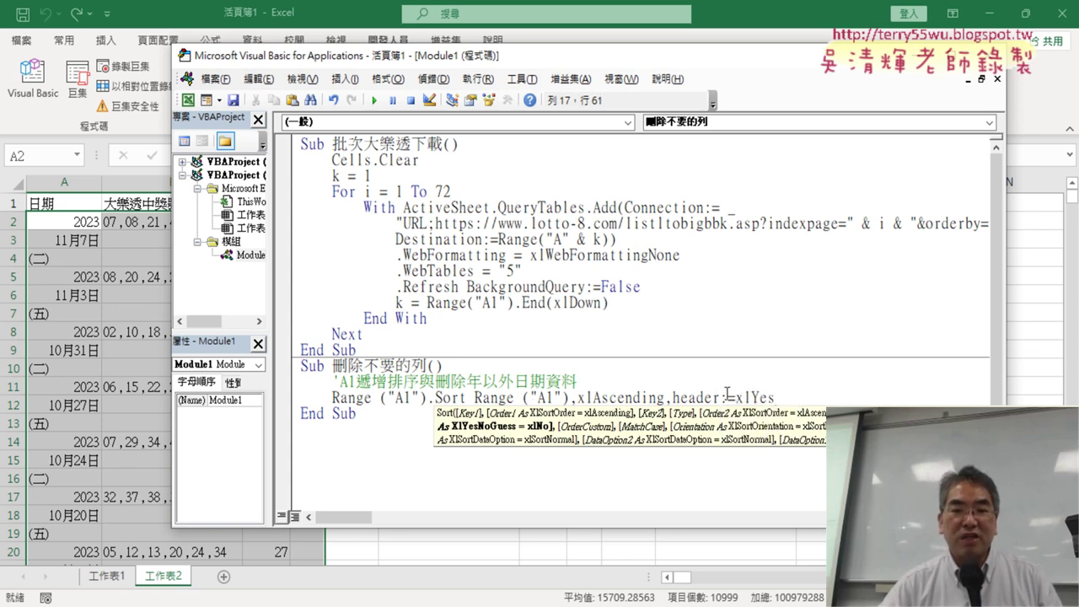
{"action": "left_click", "coordinate": [792, 374]}
{"action": "left_click_drag", "start_coordinate": [777, 397], "coordinate": [332, 397]}
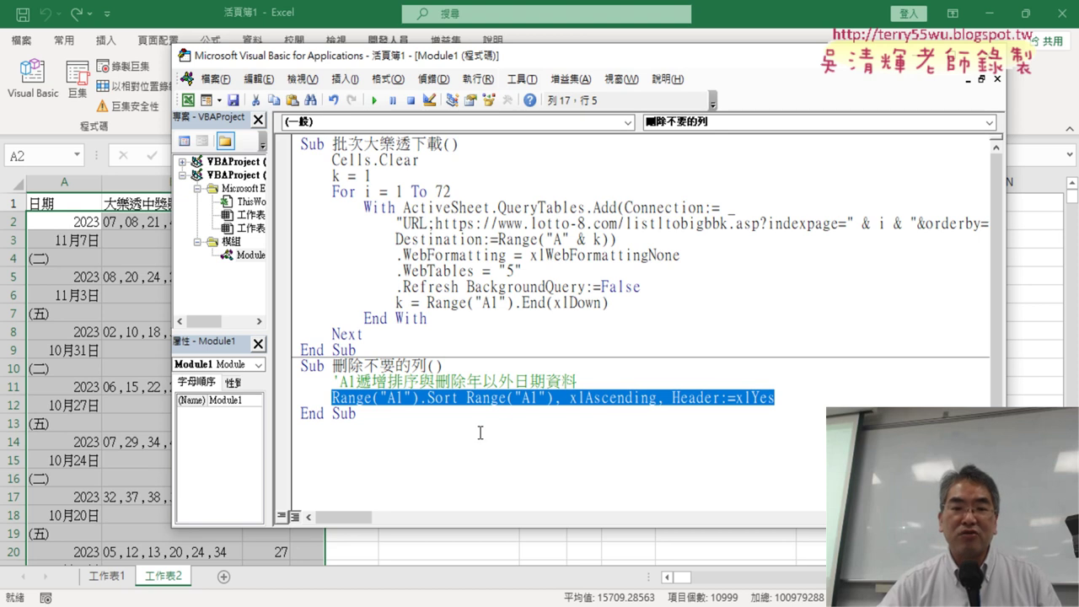
Step through the sort macro with F8 to sort the sheet by date.
{"action": "left_click", "coordinate": [619, 397]}
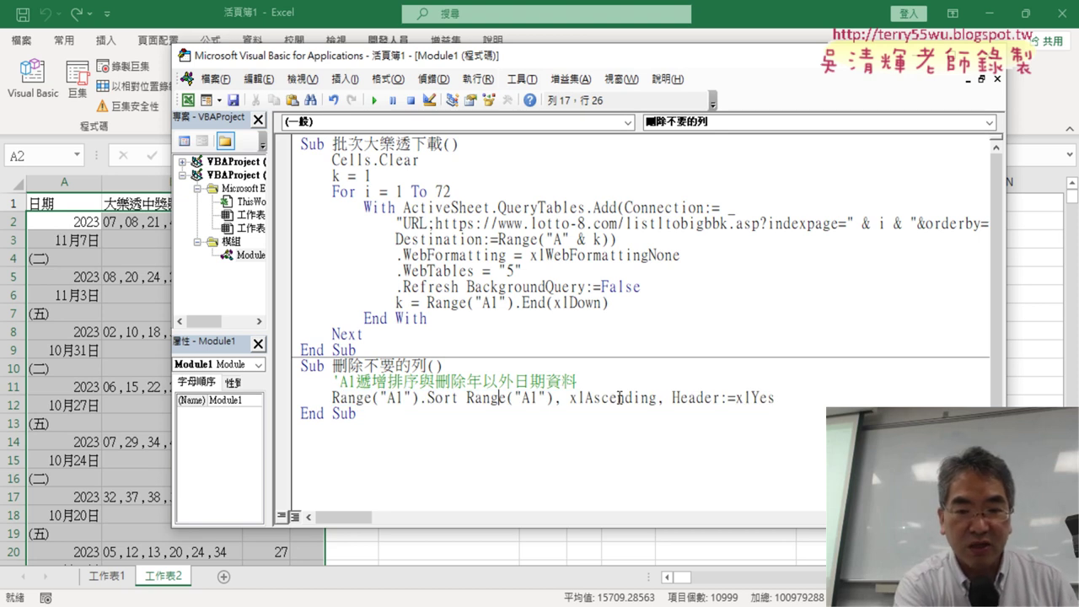
{"action": "key", "text": "F8"}
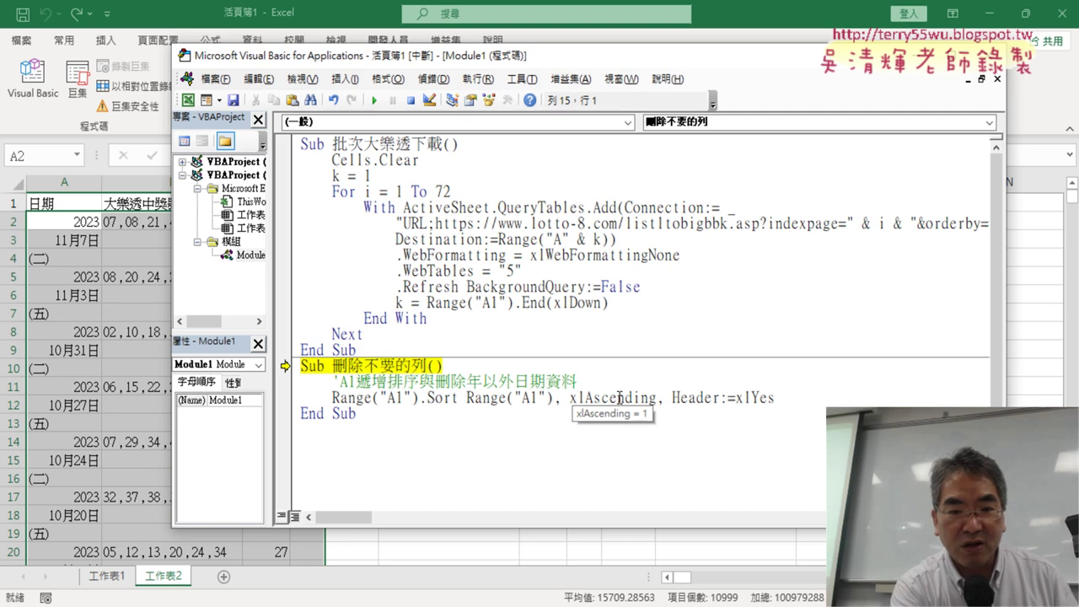
{"action": "key", "text": "F8"}
{"action": "key", "text": "F8"}
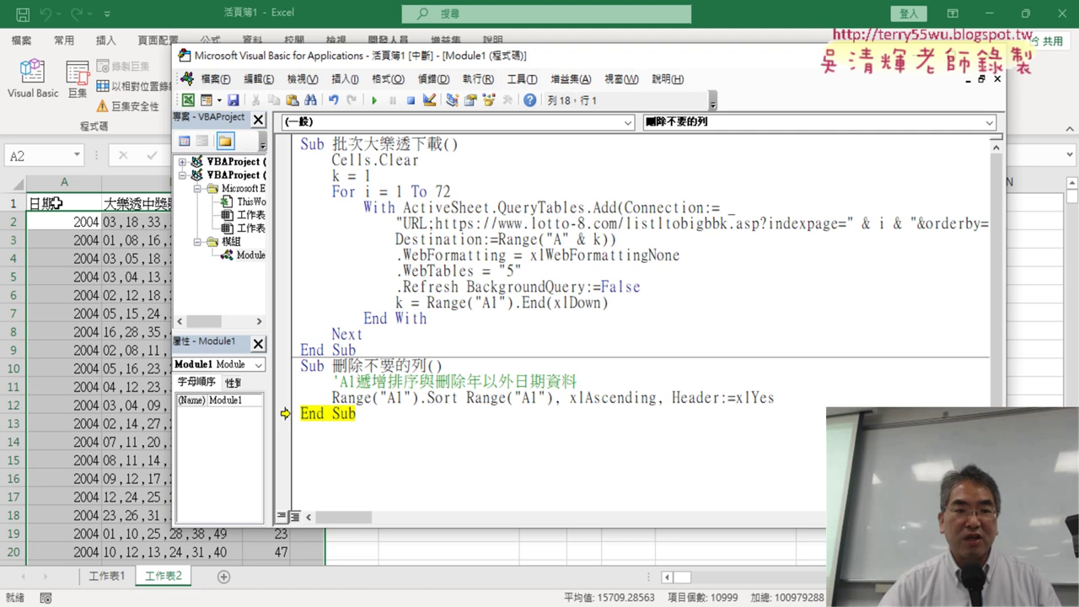
On the worksheet, find the last draw row 2144 and the leftover rows ending at 6501.
{"action": "left_click", "coordinate": [135, 203]}
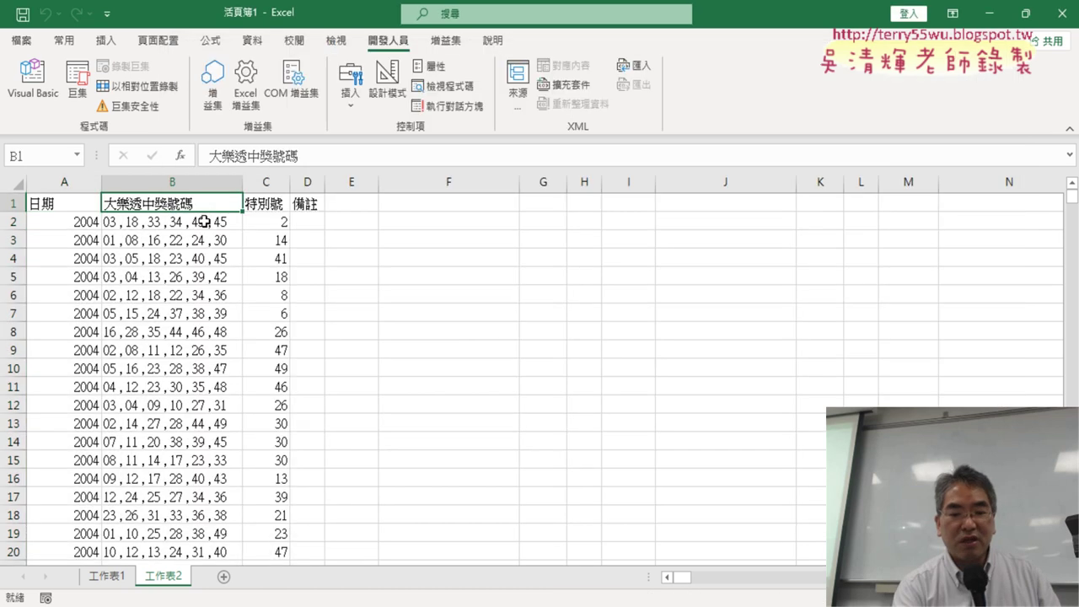
{"action": "key", "text": "ctrl+Down"}
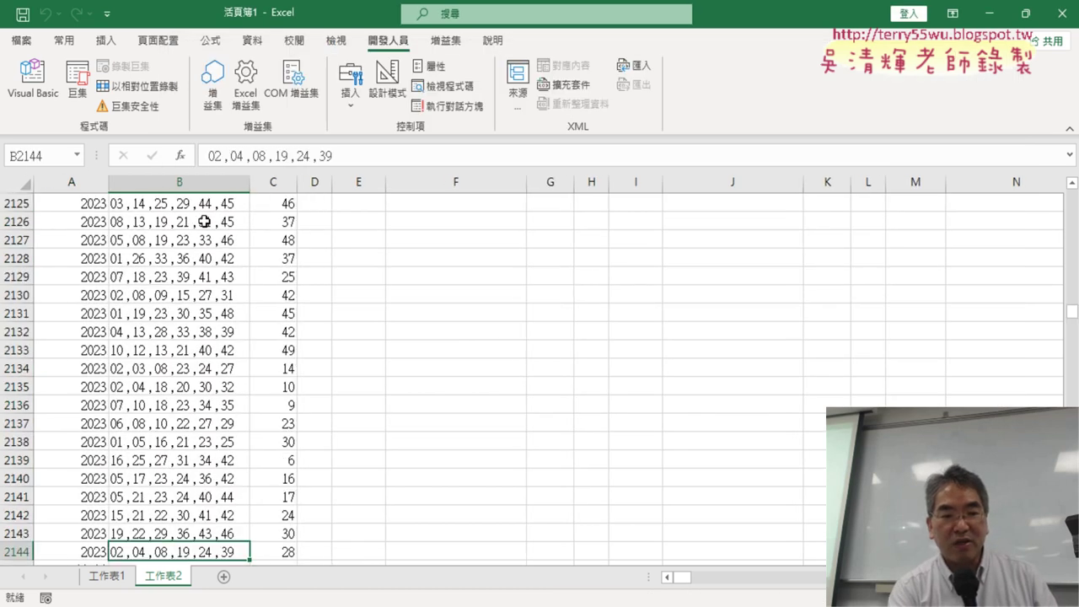
{"action": "key", "text": "Down"}
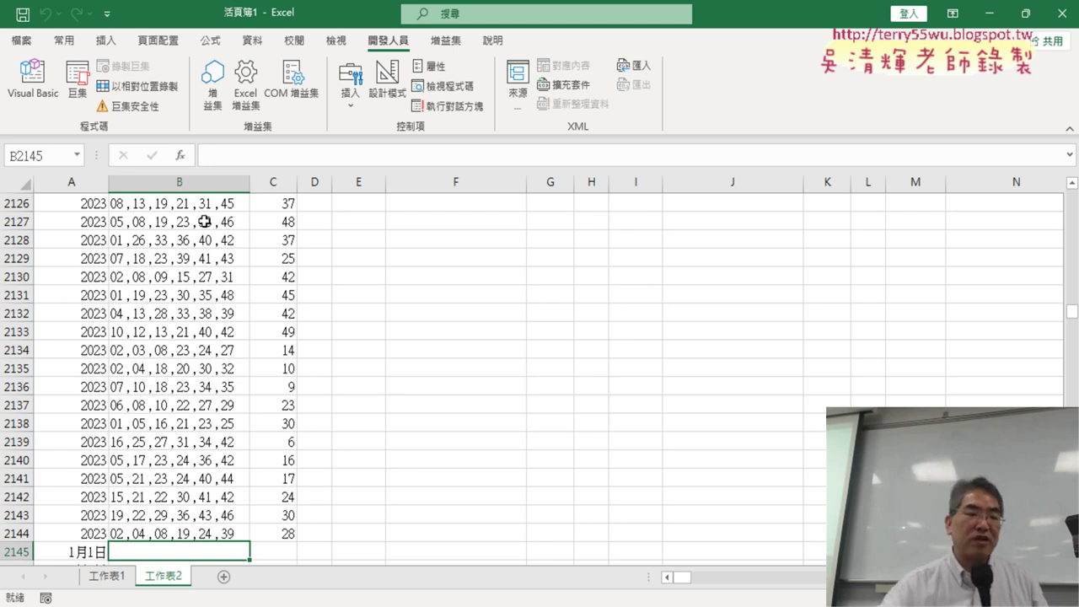
{"action": "left_click", "coordinate": [17, 533]}
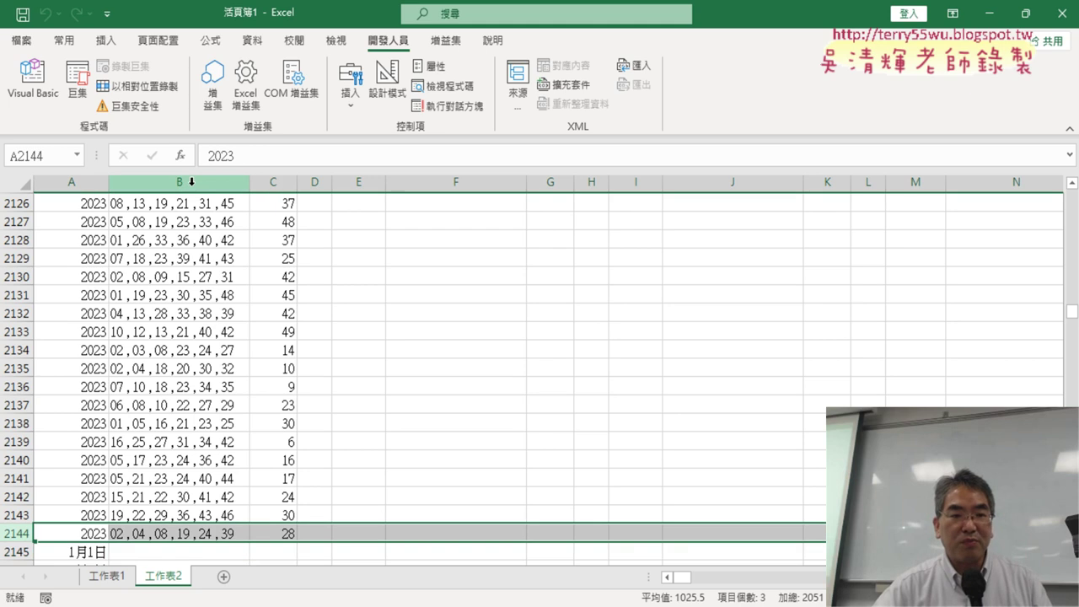
{"action": "left_click", "coordinate": [181, 533]}
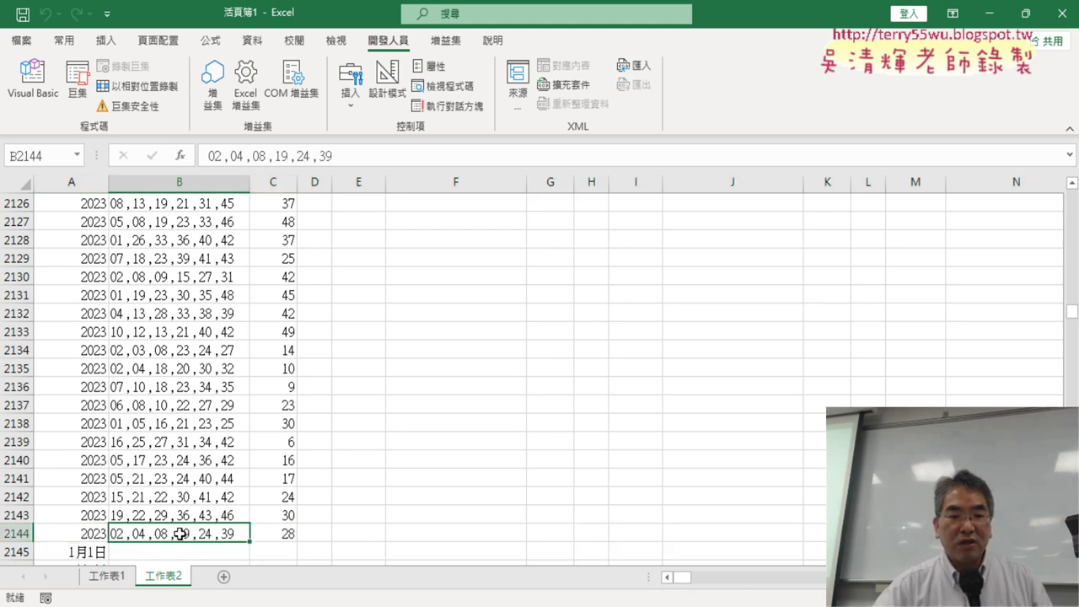
{"action": "left_click", "coordinate": [181, 551]}
{"action": "left_click", "coordinate": [15, 552]}
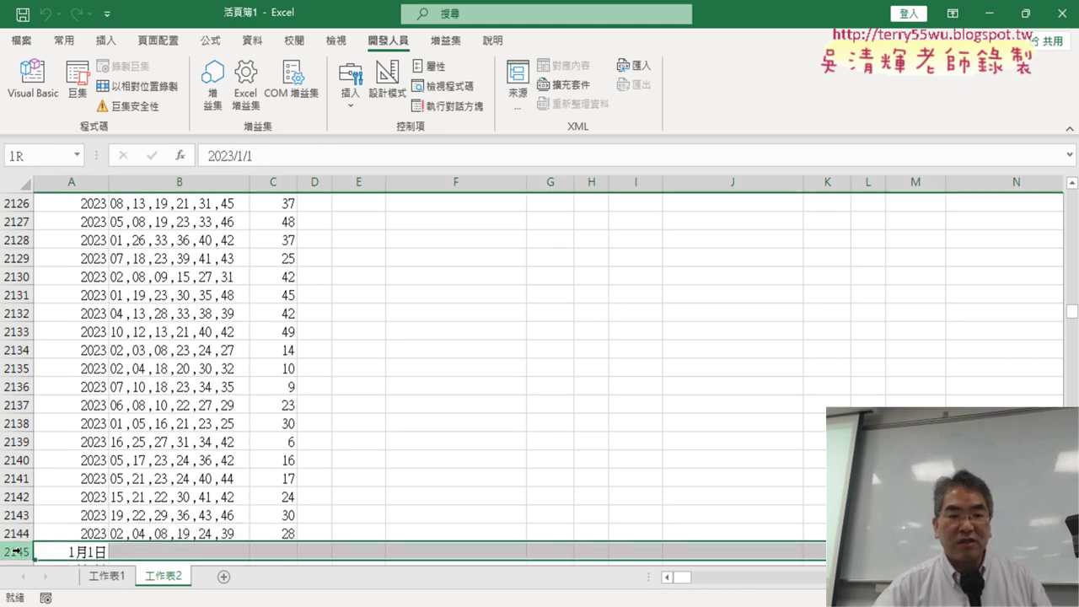
{"action": "left_click", "coordinate": [81, 203]}
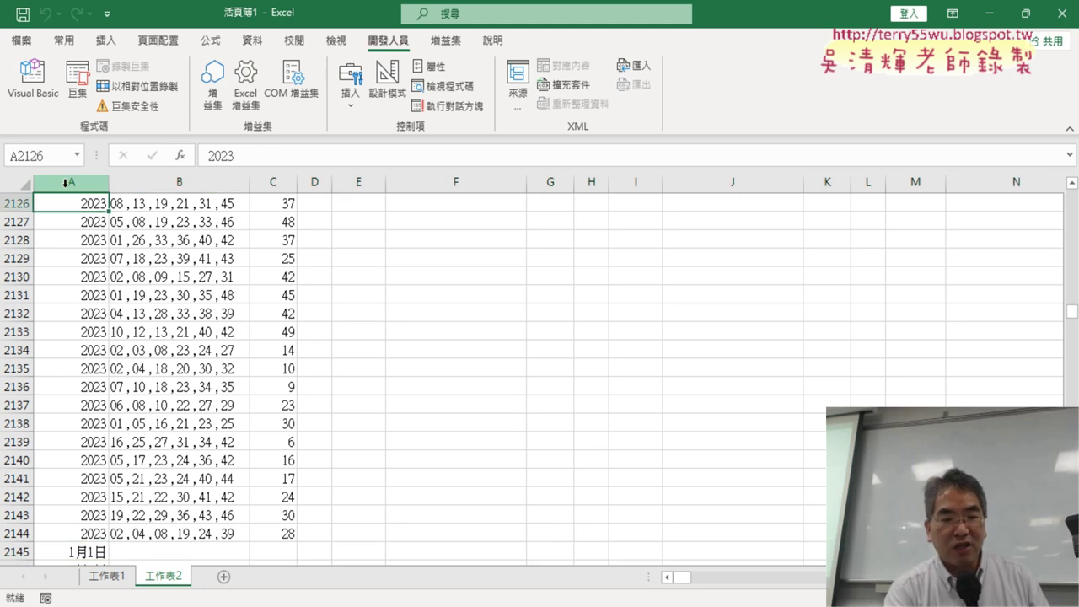
{"action": "key", "text": "ctrl+Down"}
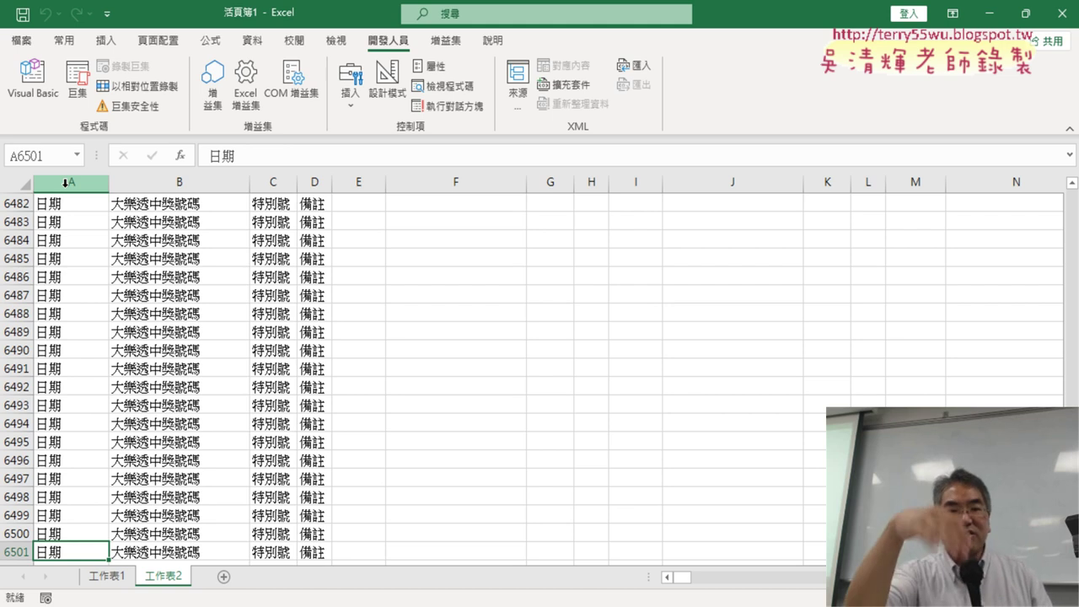
Add a rows(2145:6501).delete line below the sort statement.
{"action": "left_click", "coordinate": [34, 94]}
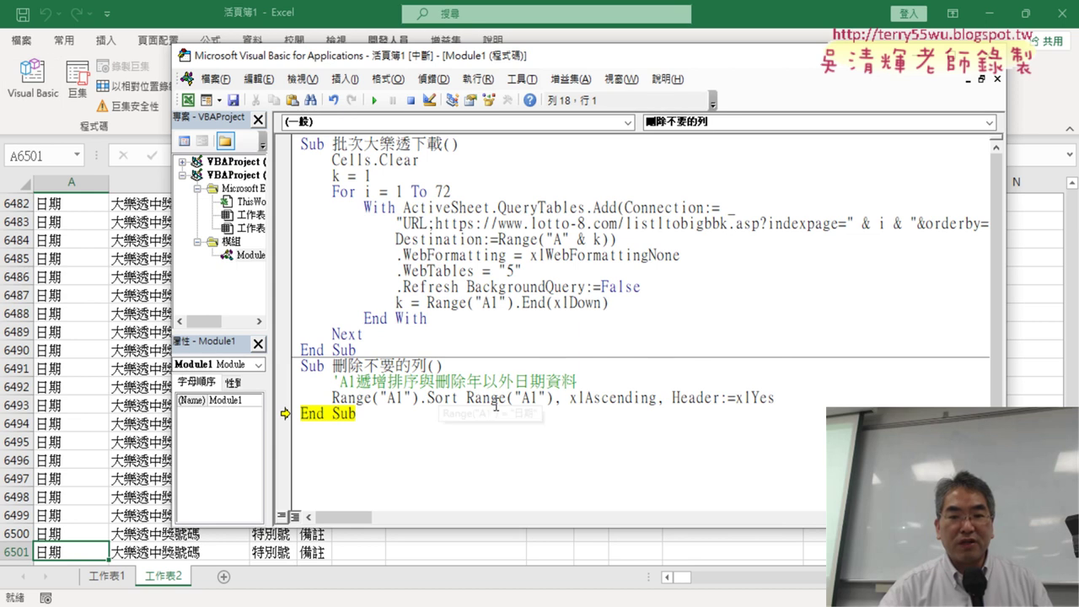
{"action": "left_click", "coordinate": [815, 396]}
{"action": "key", "text": "Return"}
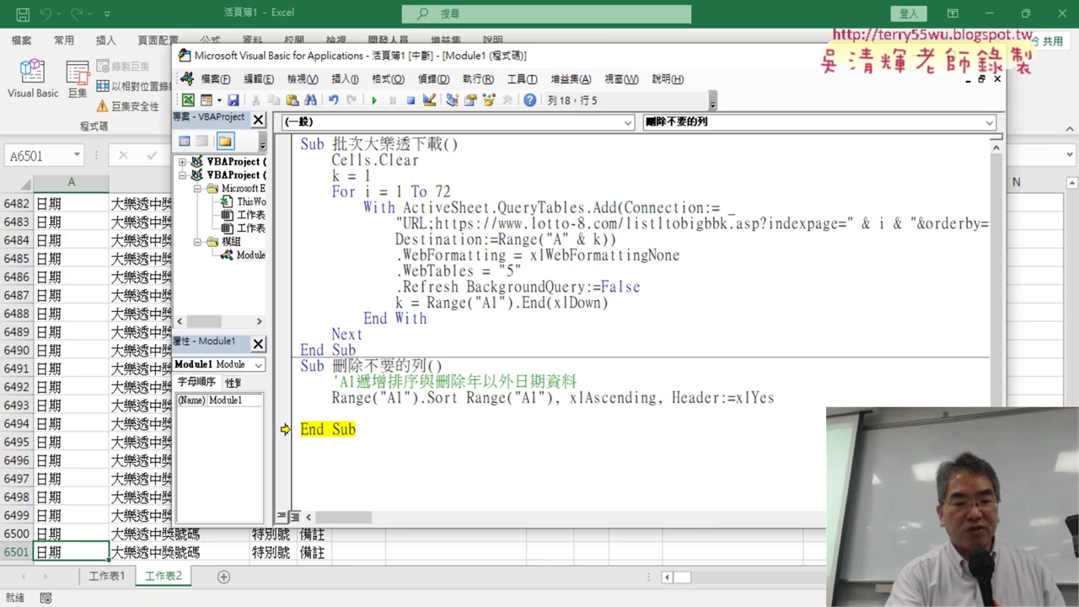
{"action": "type", "text": "r"}
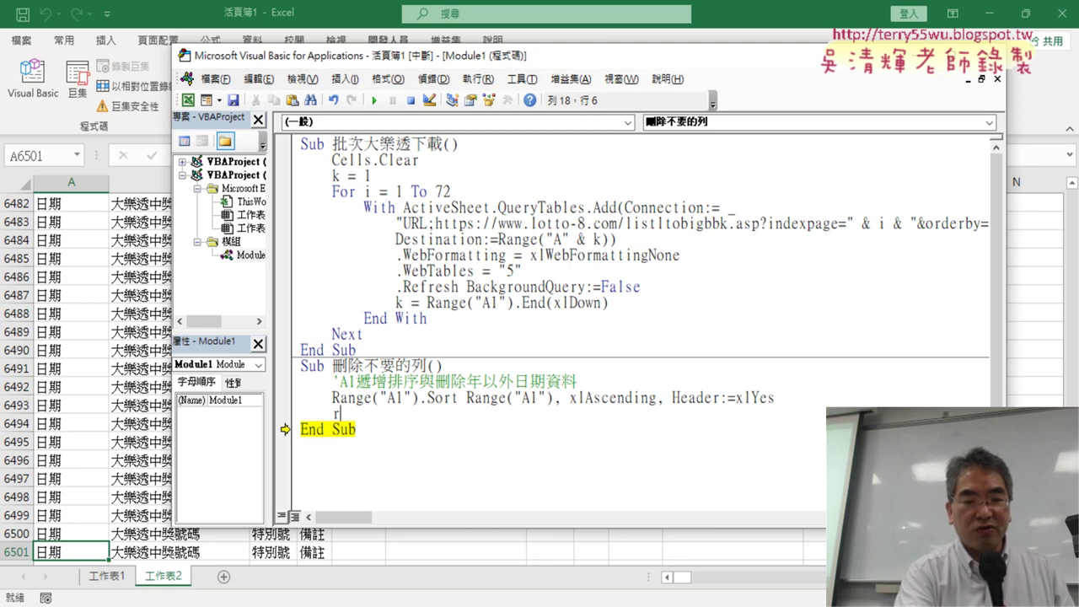
{"action": "type", "text": "ow"}
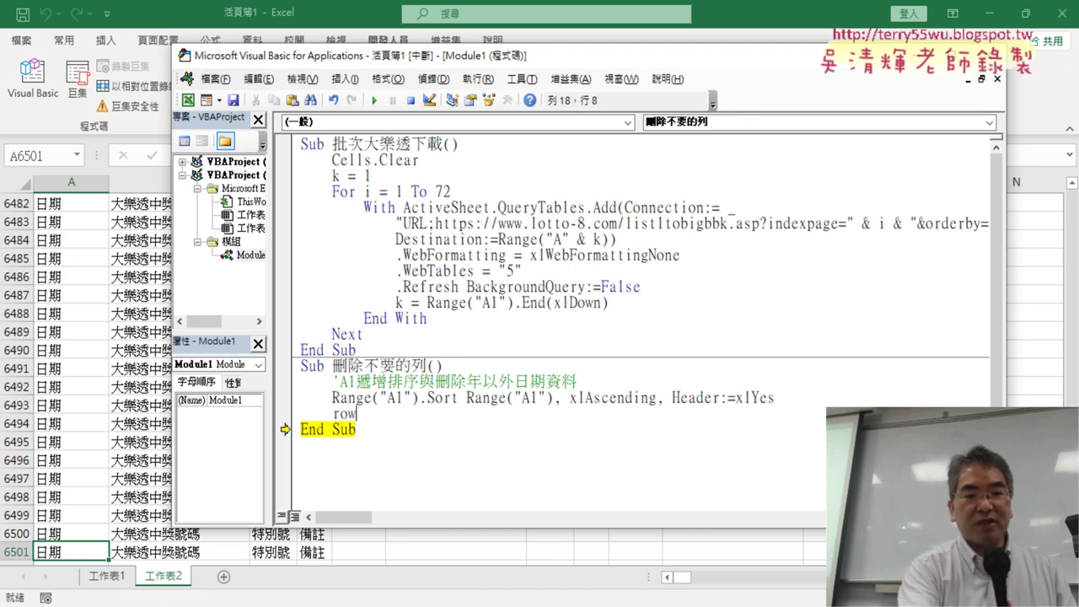
{"action": "type", "text": "s"}
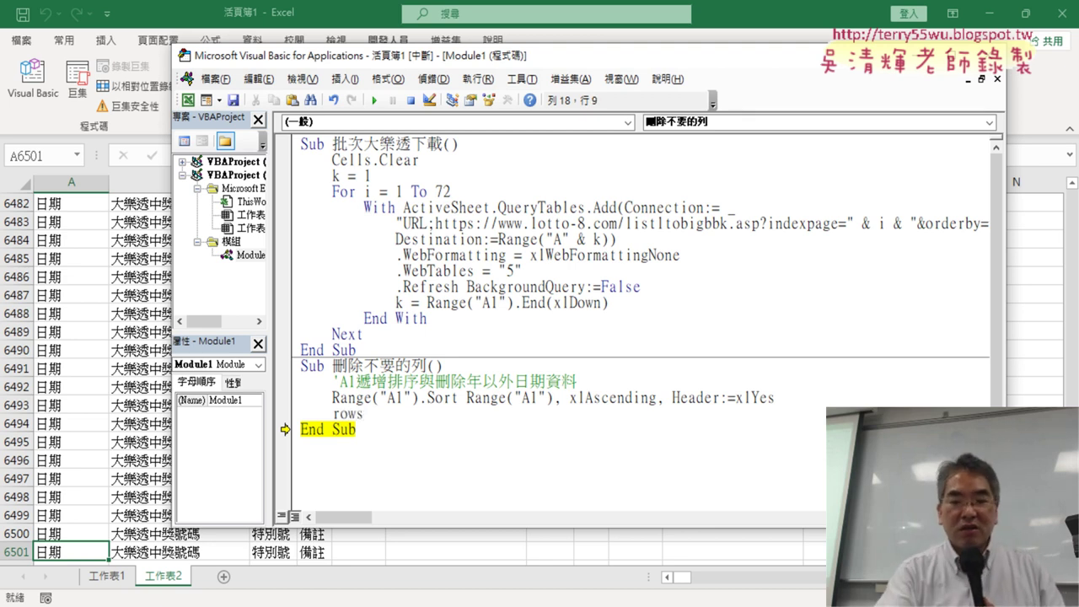
{"action": "type", "text": "(2"}
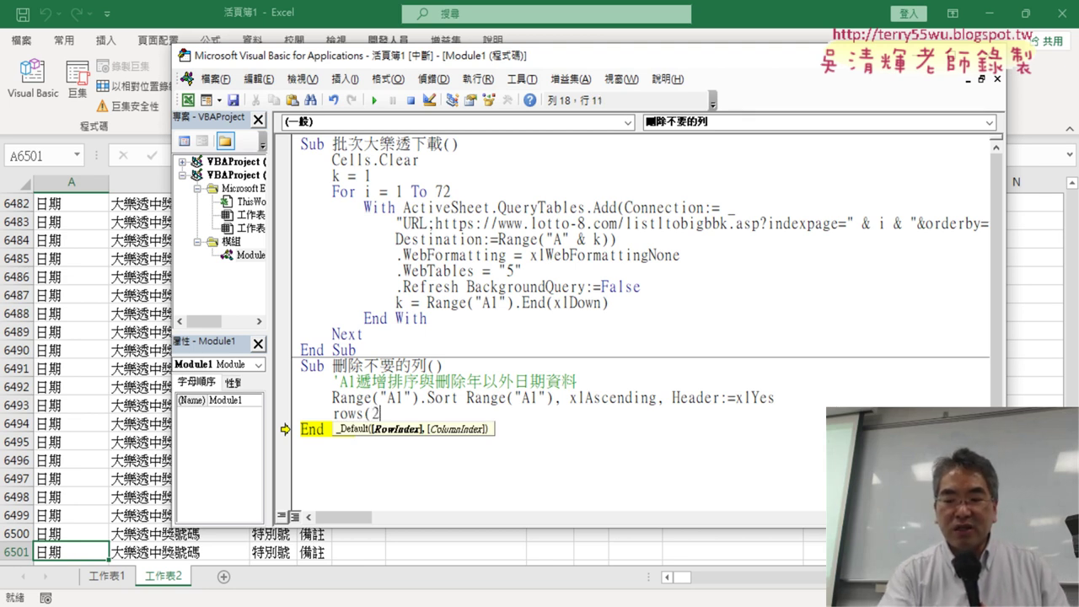
{"action": "type", "text": "145:"}
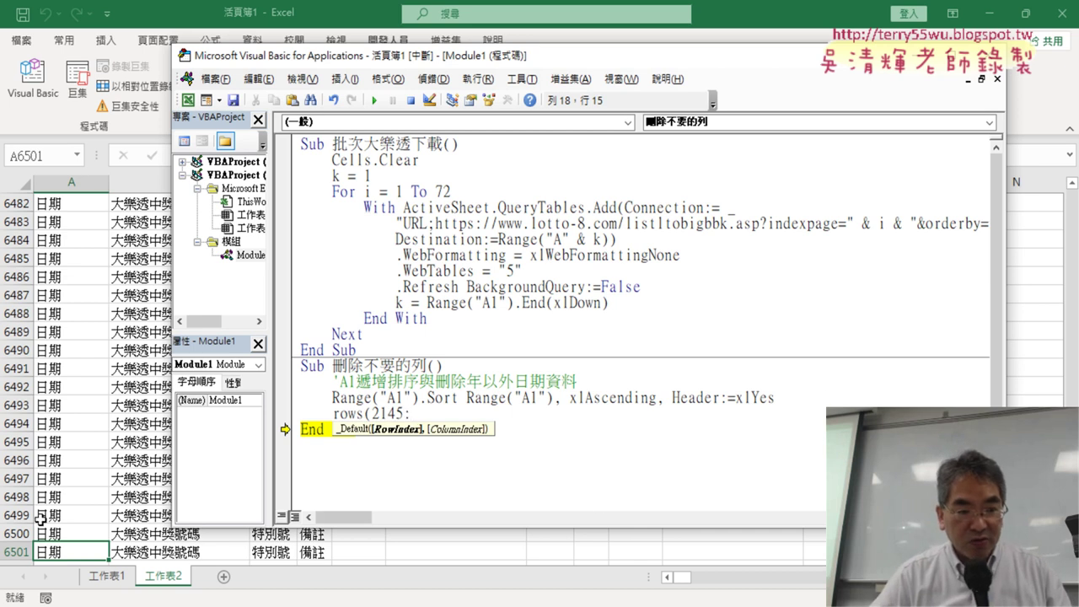
{"action": "type", "text": "6"}
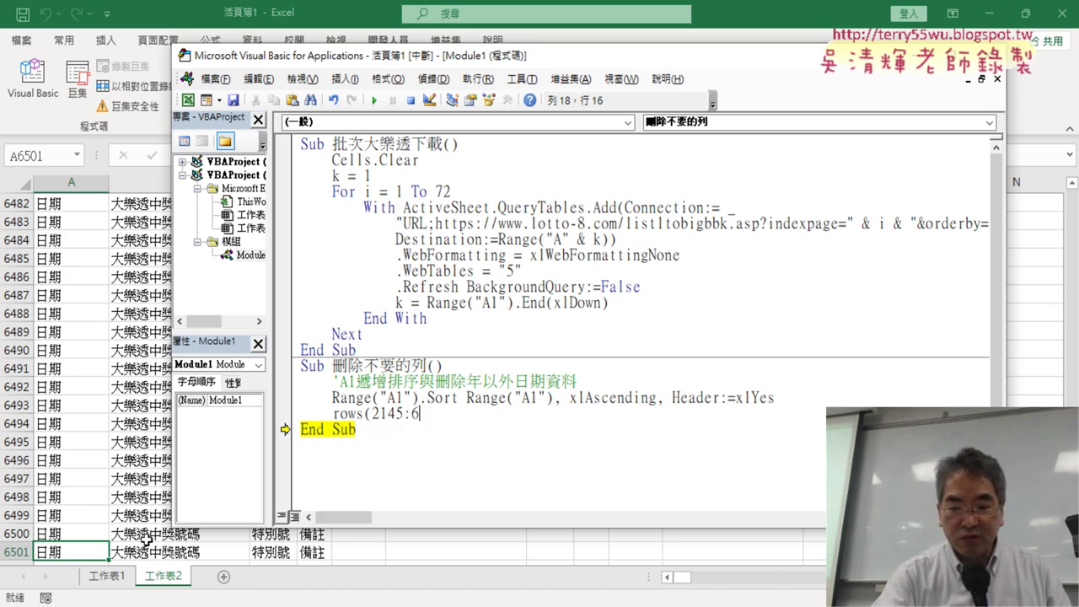
{"action": "type", "text": "501"}
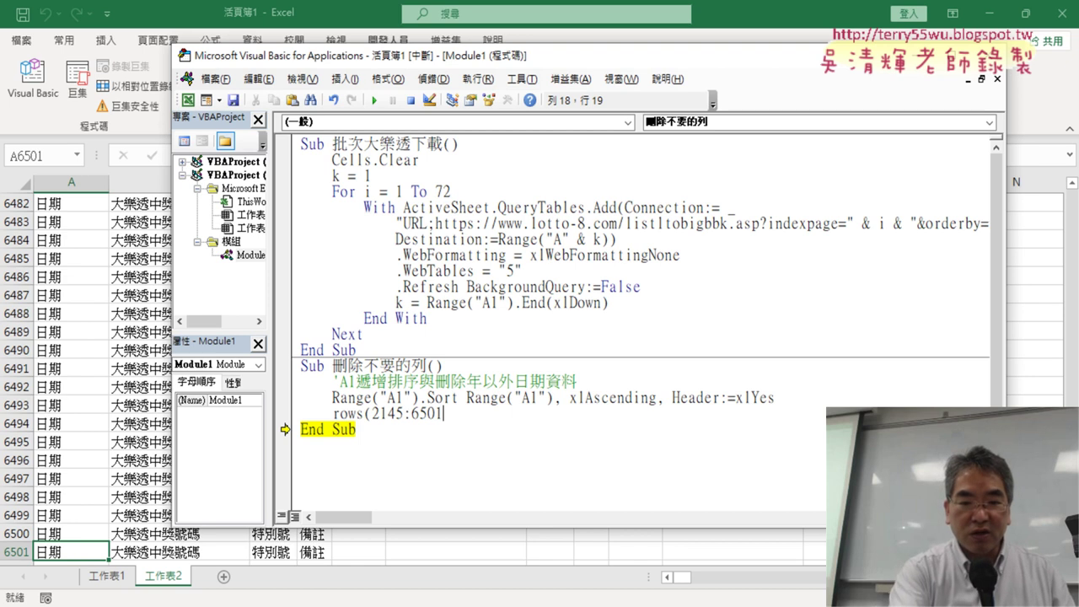
{"action": "type", "text": ")"}
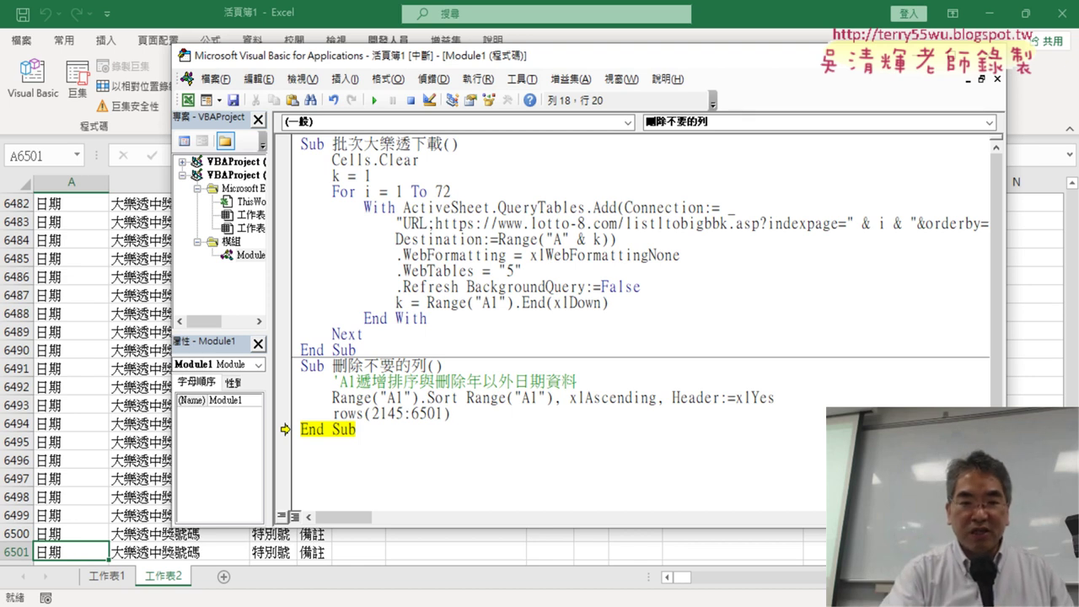
{"action": "type", "text": ".del"}
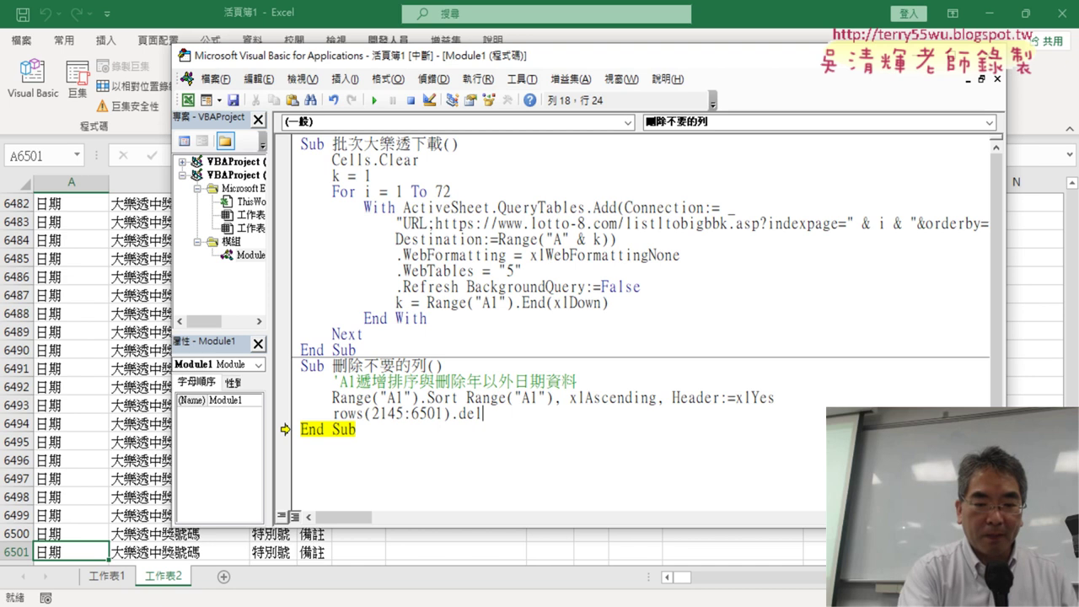
{"action": "type", "text": "ete"}
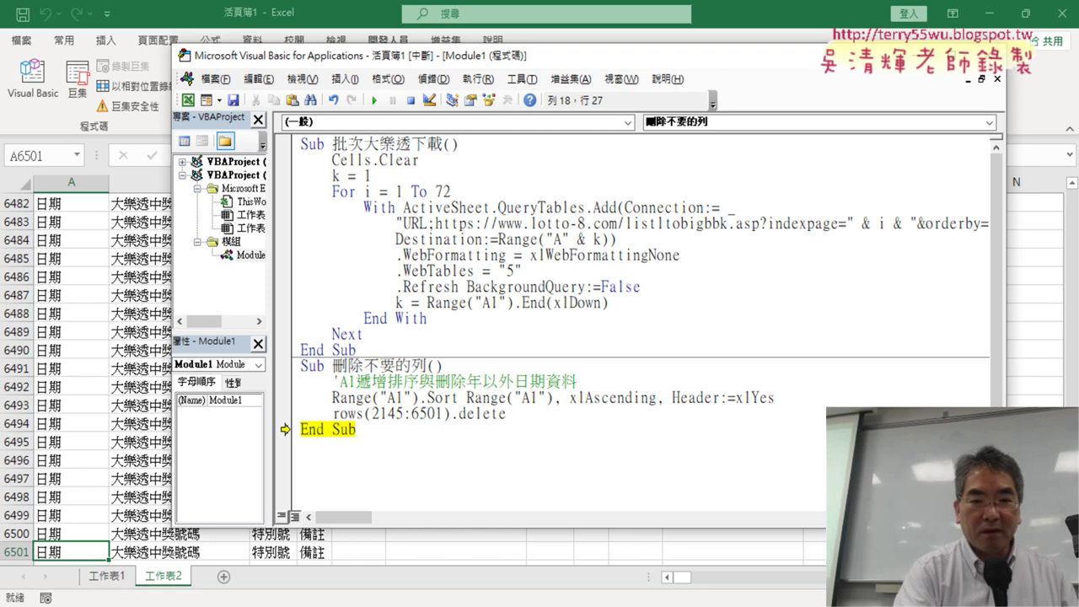
{"action": "key", "text": "Down"}
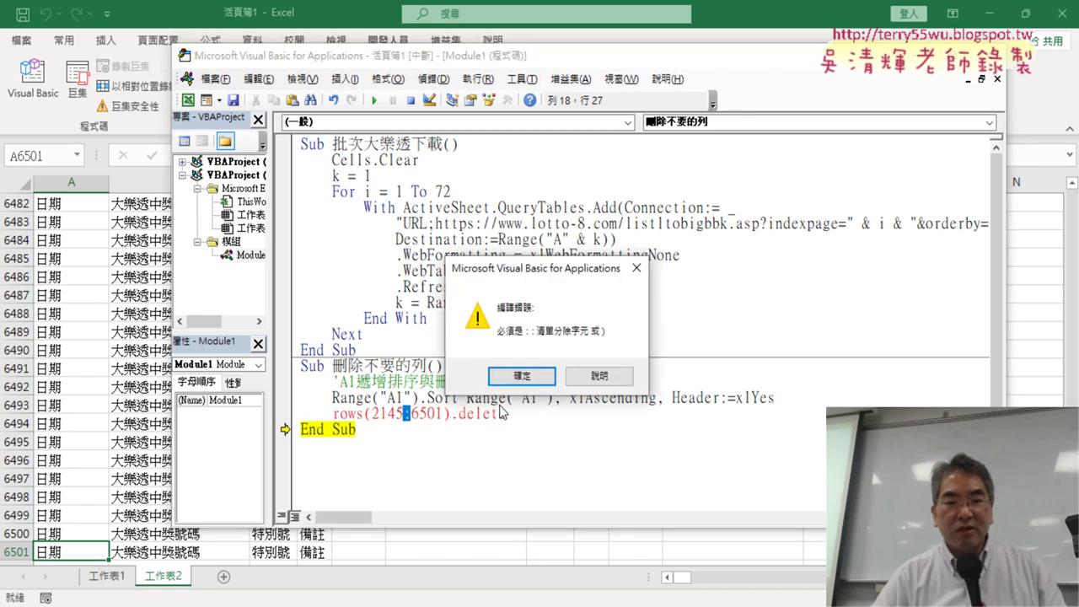
Fix the compile error by quoting the range as Rows("2145:6501").Delete.
{"action": "left_click", "coordinate": [518, 375]}
{"action": "left_click", "coordinate": [373, 413]}
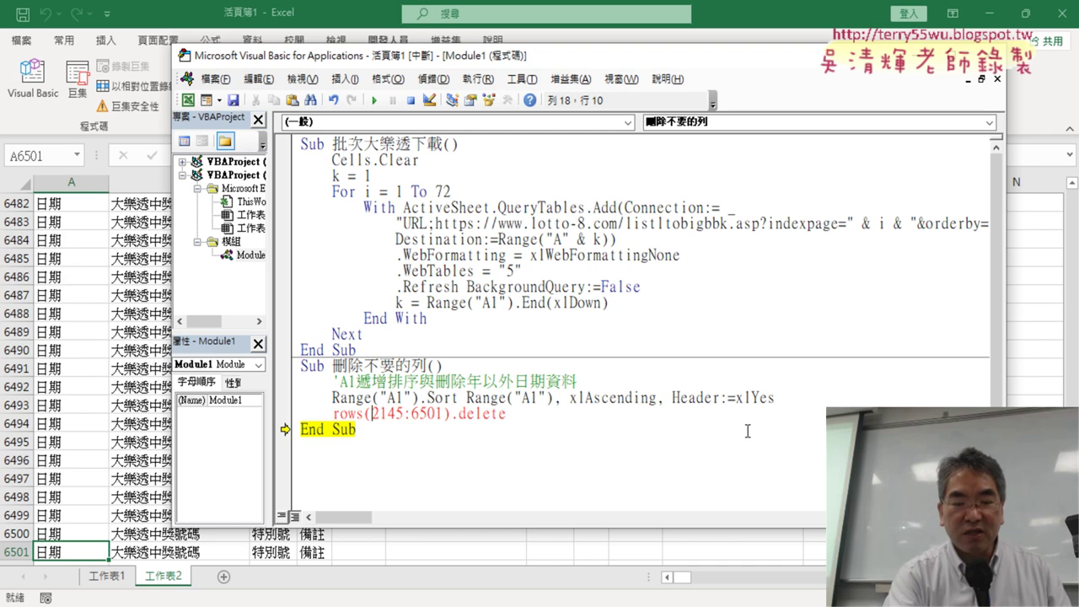
{"action": "type", "text": "\""}
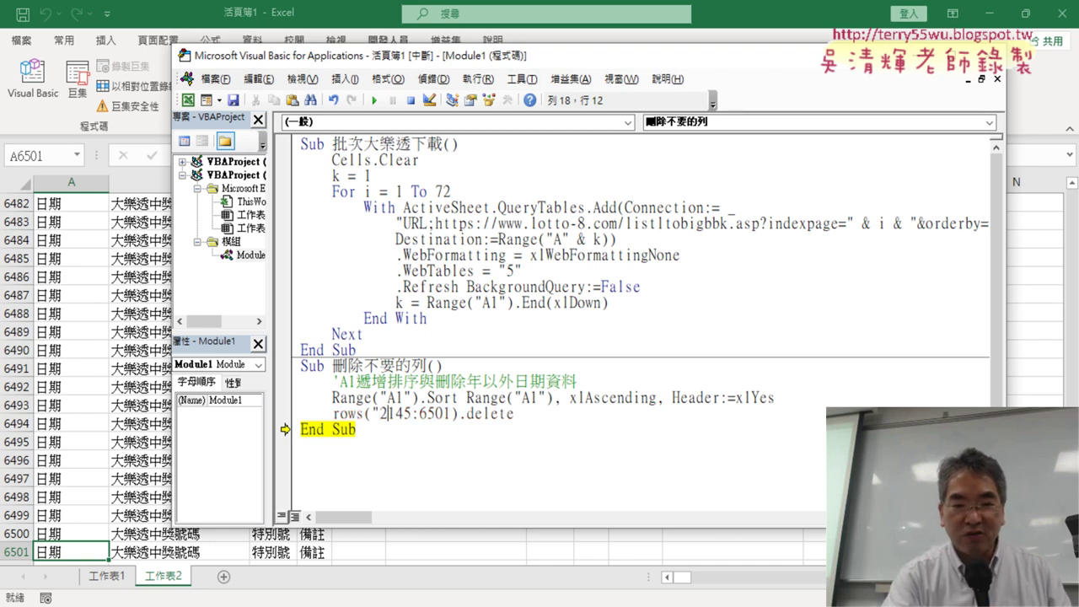
{"action": "key", "text": "Right"}
{"action": "key", "text": "Right"}
{"action": "key", "text": "Right"}
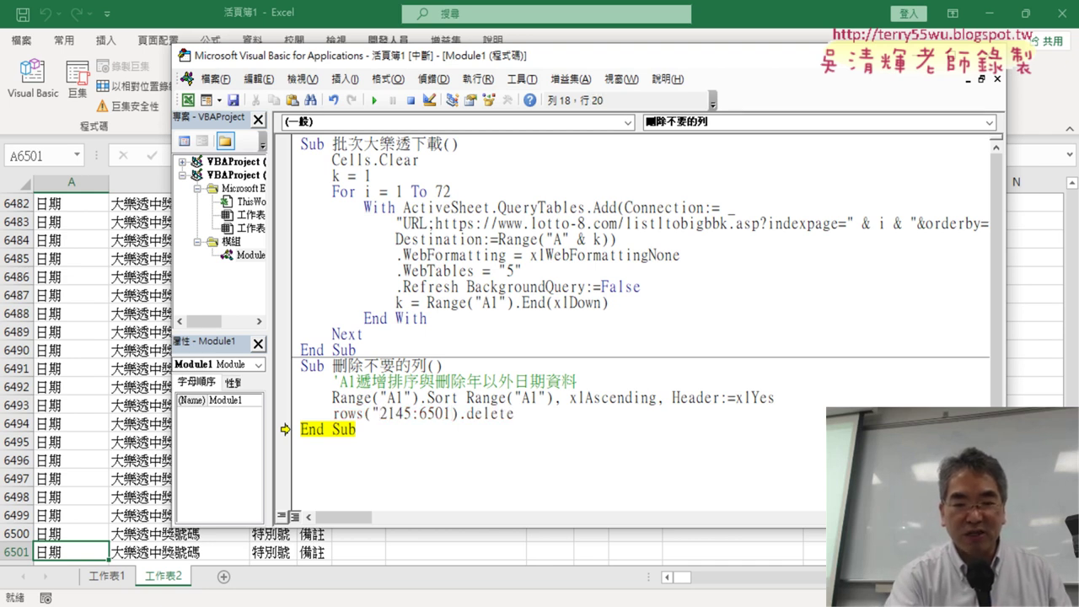
{"action": "type", "text": "\""}
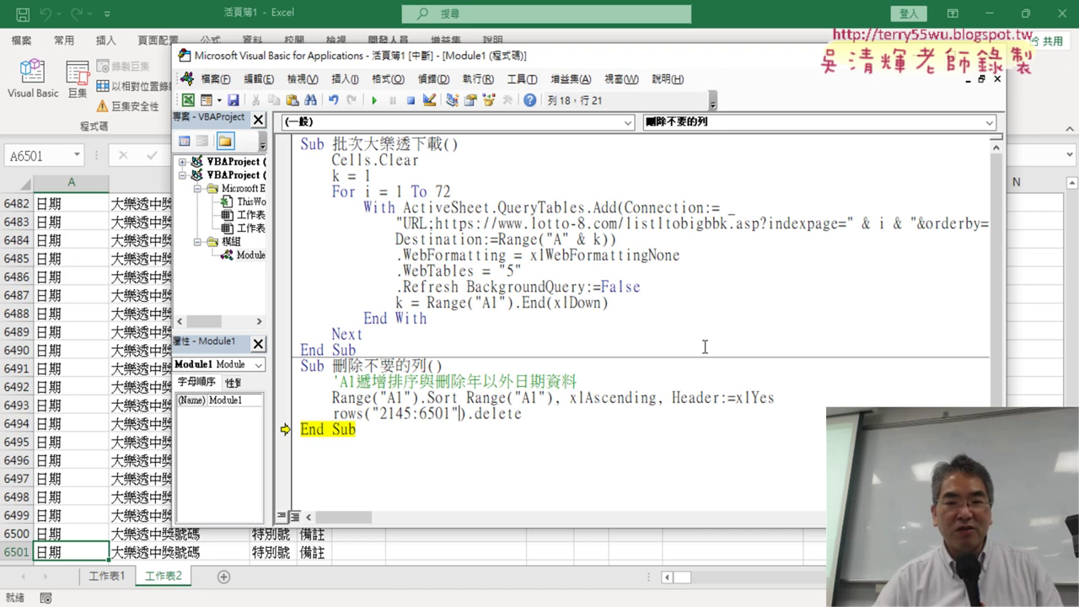
{"action": "left_click", "coordinate": [671, 304]}
{"action": "left_click_drag", "start_coordinate": [379, 412], "coordinate": [453, 413]}
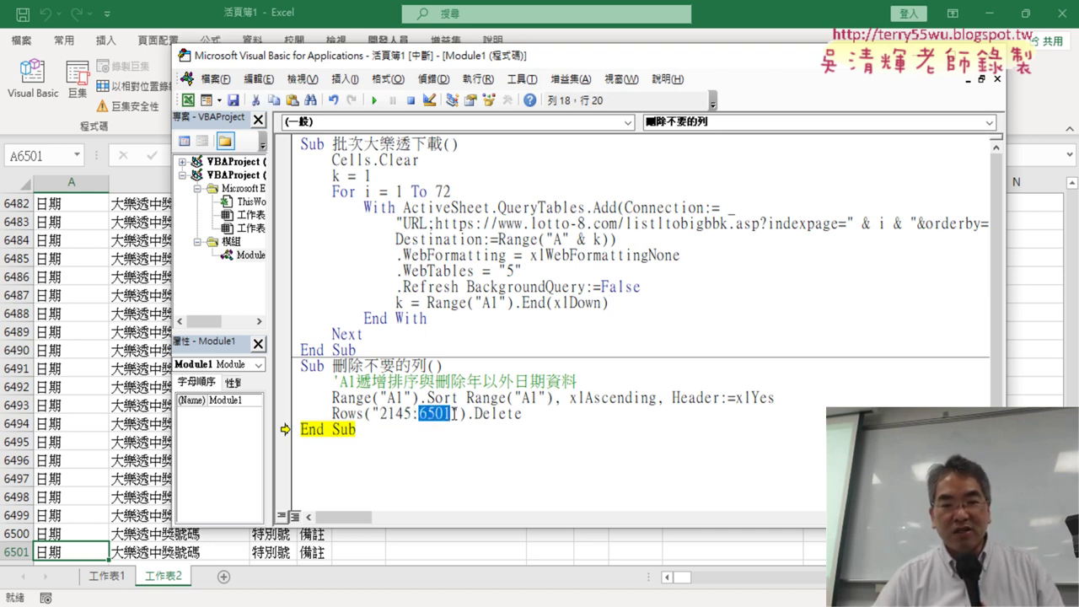
{"action": "left_click", "coordinate": [377, 413]}
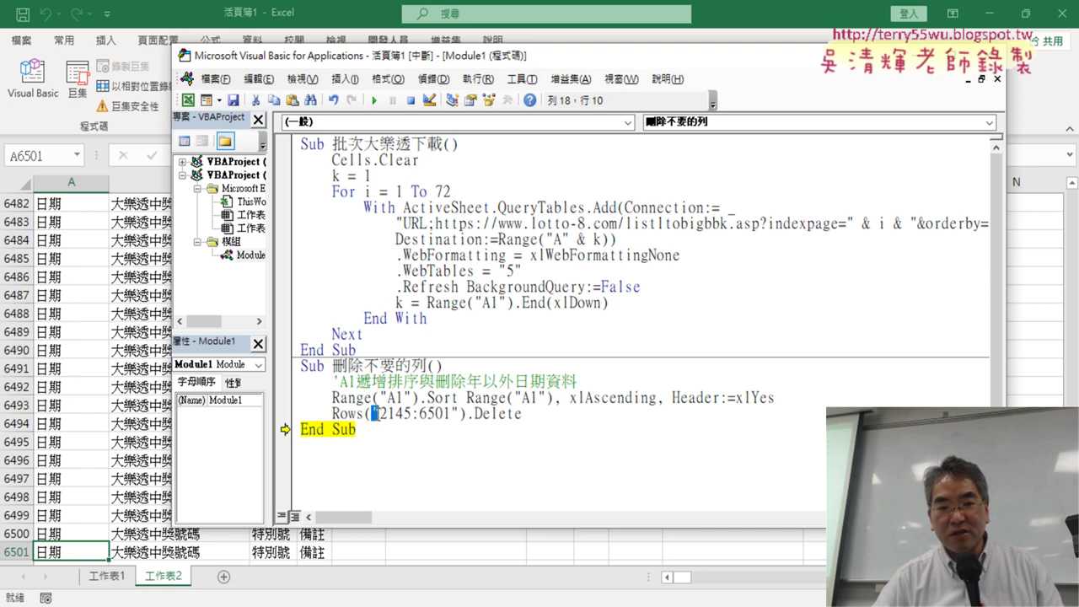
{"action": "left_click", "coordinate": [549, 417]}
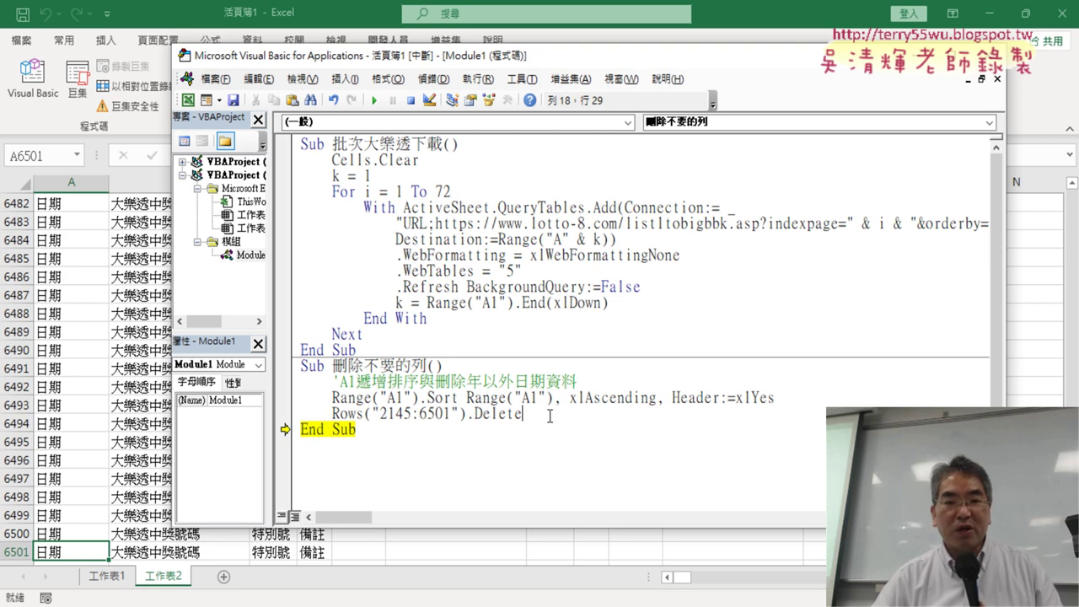
Move the execution point back to Rows("2145:6501").Delete and execute it to remove leftover rows.
{"action": "left_click_drag", "start_coordinate": [284, 429], "coordinate": [284, 413]}
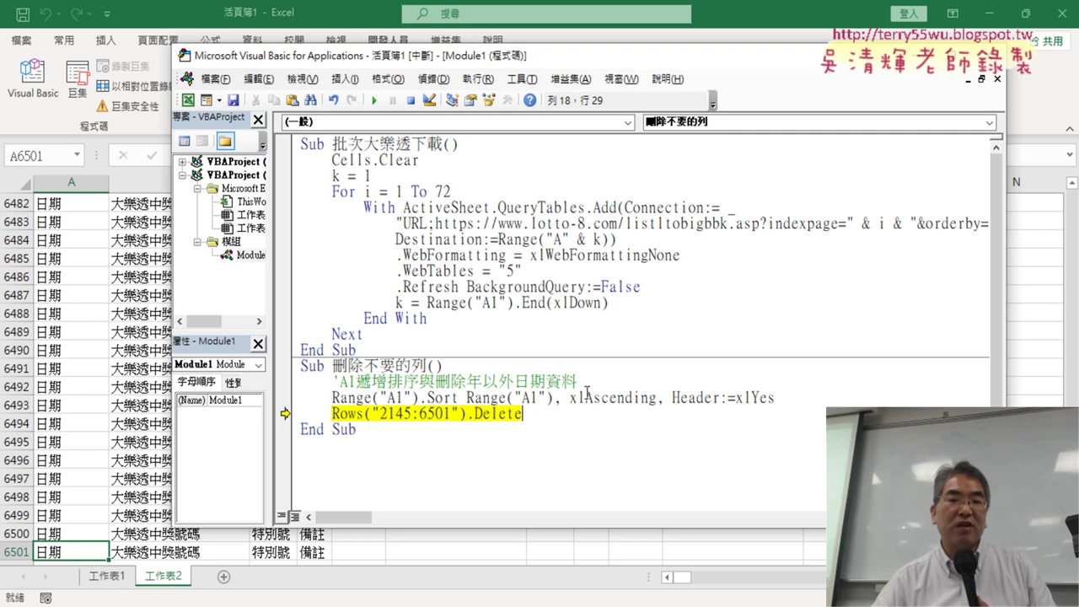
{"action": "mouse_move", "coordinate": [587, 396]}
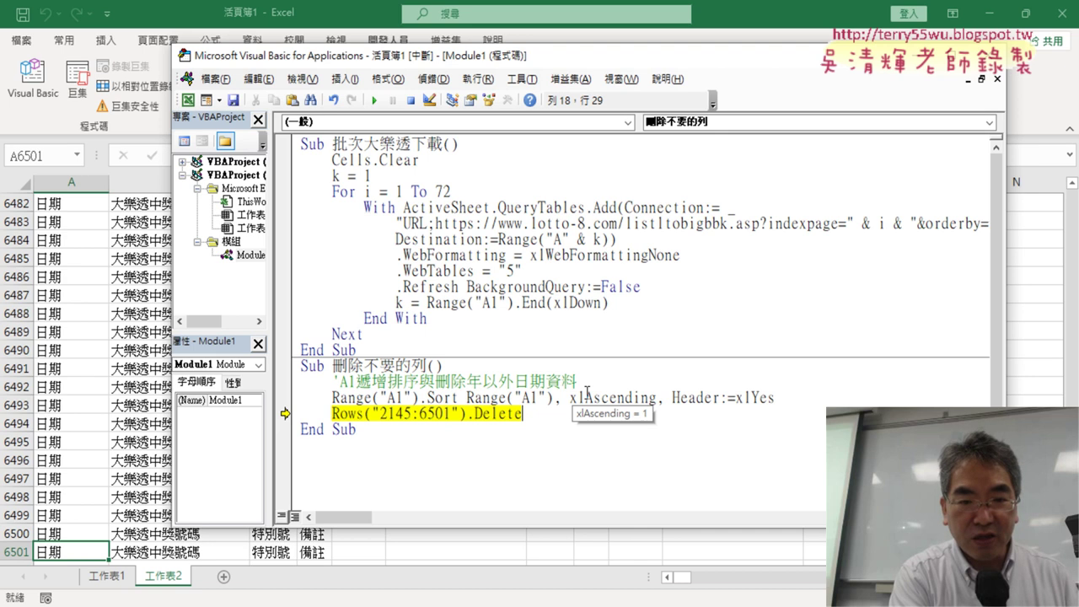
{"action": "key", "text": "F8"}
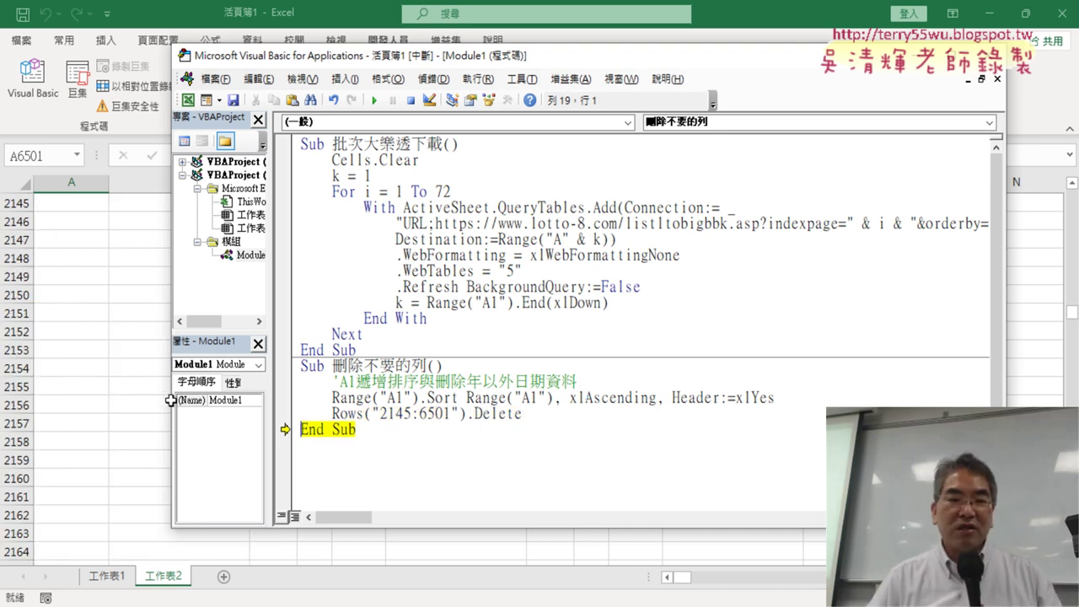
{"action": "scroll", "coordinate": [101, 421], "scroll_direction": "up", "scroll_amount": 2}
{"action": "scroll", "coordinate": [102, 425], "scroll_direction": "up", "scroll_amount": 3}
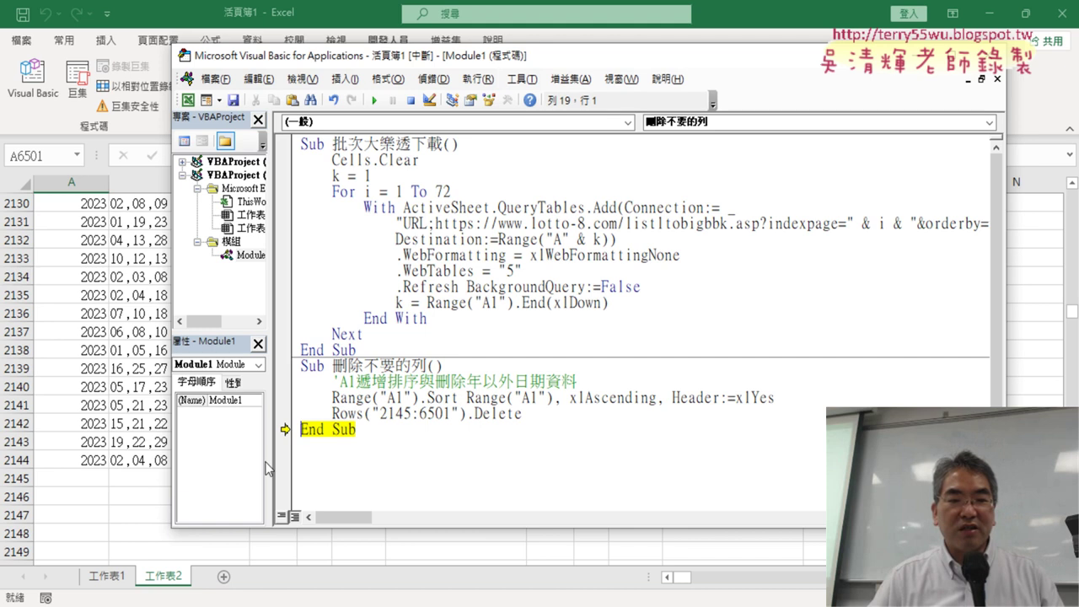
Review the delete line's row range, then move into the download macro's code.
{"action": "left_click_drag", "start_coordinate": [333, 413], "coordinate": [452, 413]}
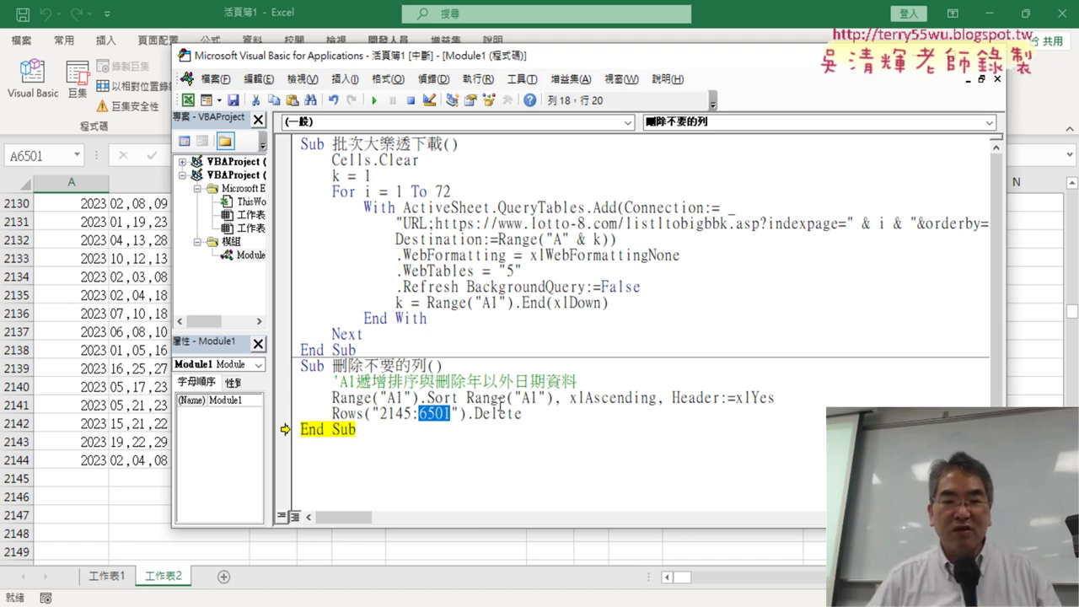
{"action": "left_click", "coordinate": [579, 380]}
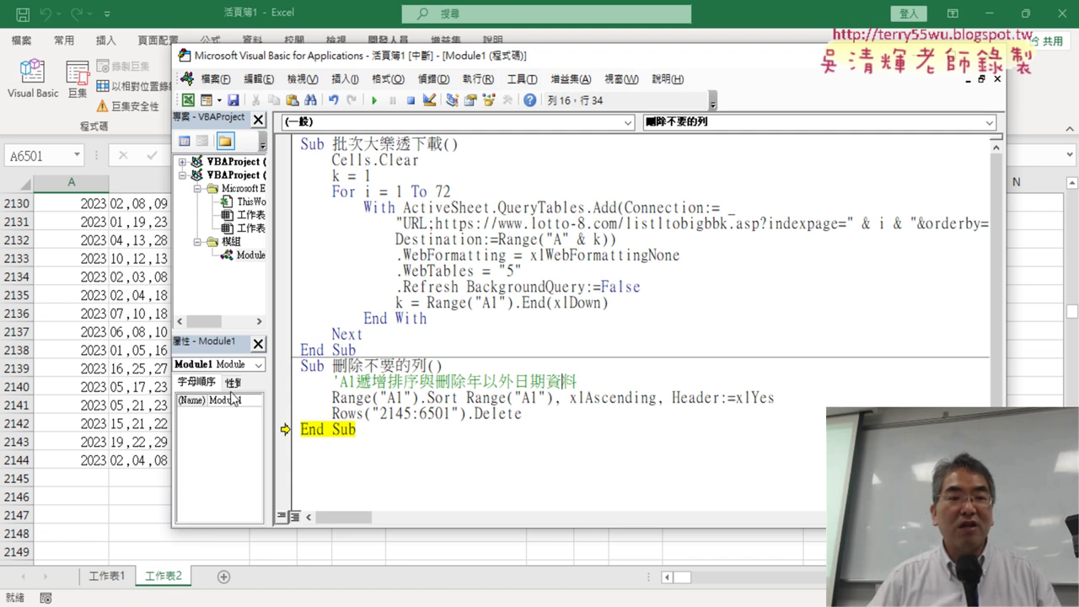
{"action": "left_click", "coordinate": [460, 261]}
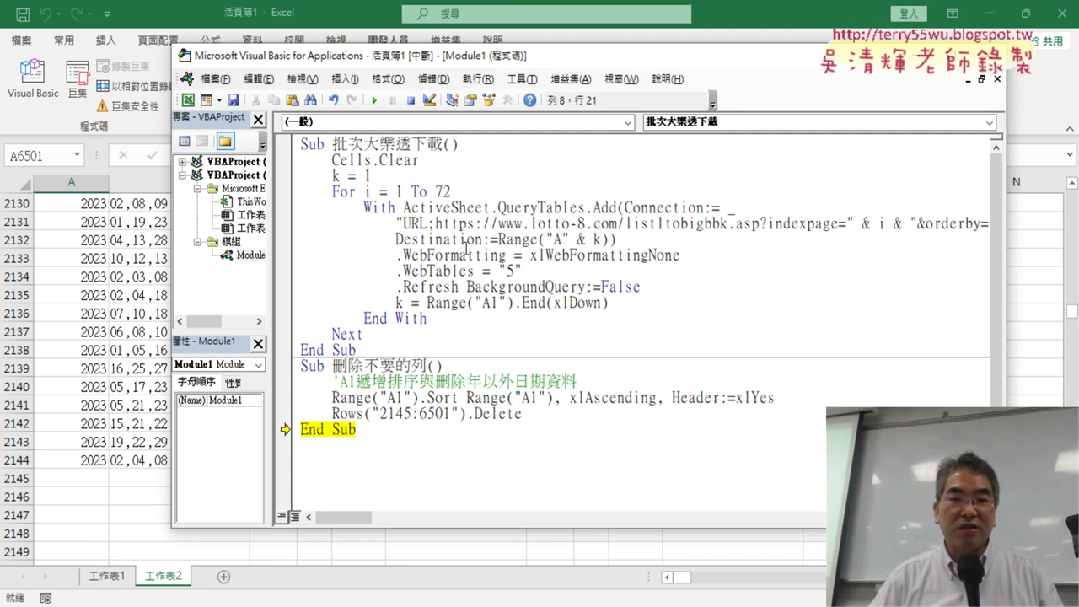
Reset the paused run and rerun the download macro, debugging at run-time error 1004.
{"action": "left_click", "coordinate": [411, 101]}
{"action": "left_click", "coordinate": [433, 270]}
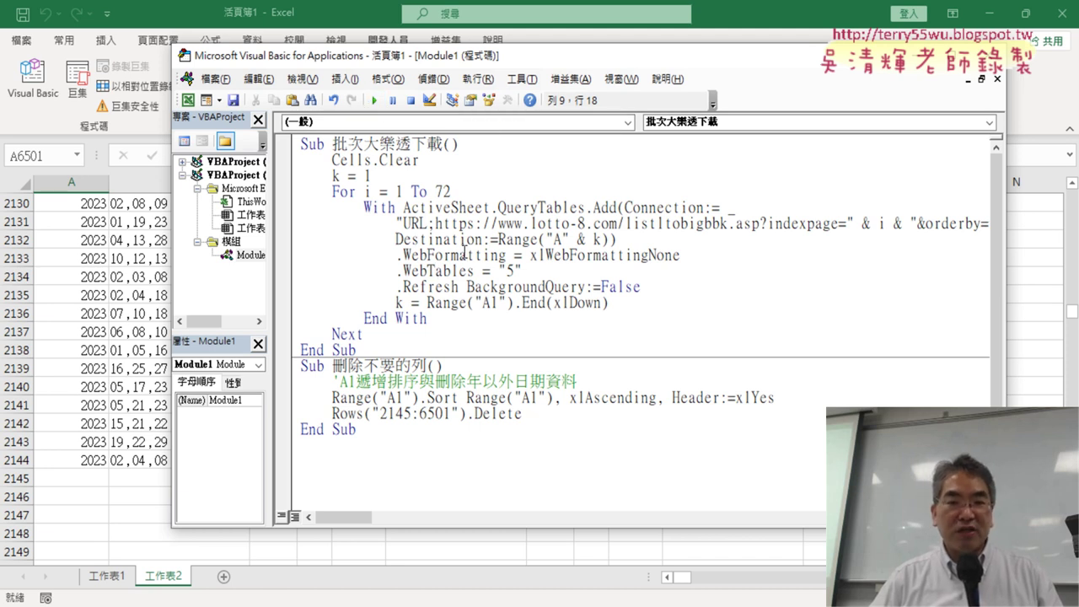
{"action": "left_click", "coordinate": [374, 100]}
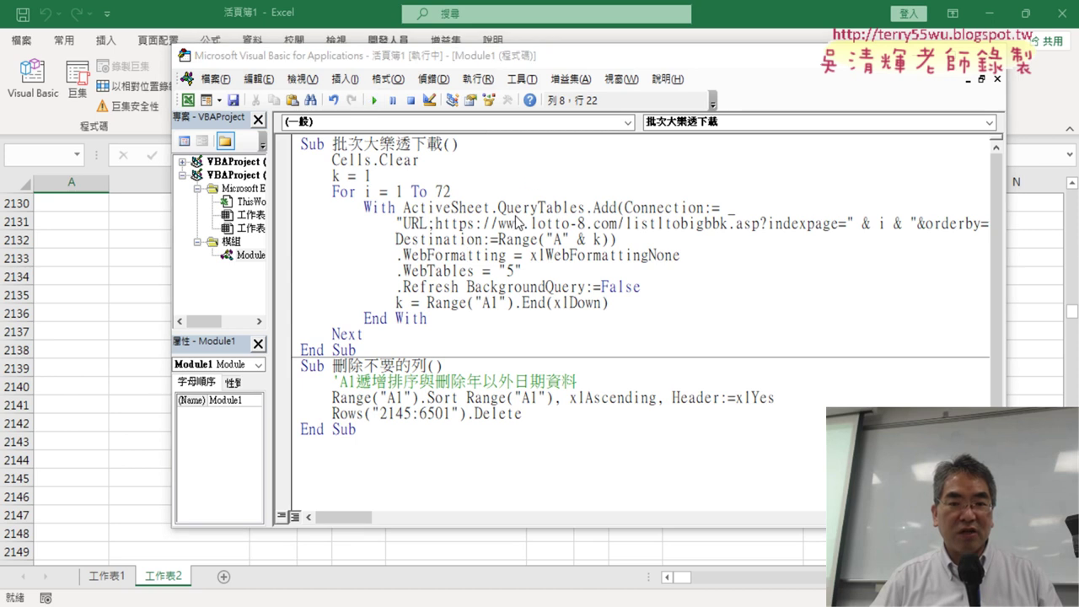
{"action": "left_click", "coordinate": [570, 288]}
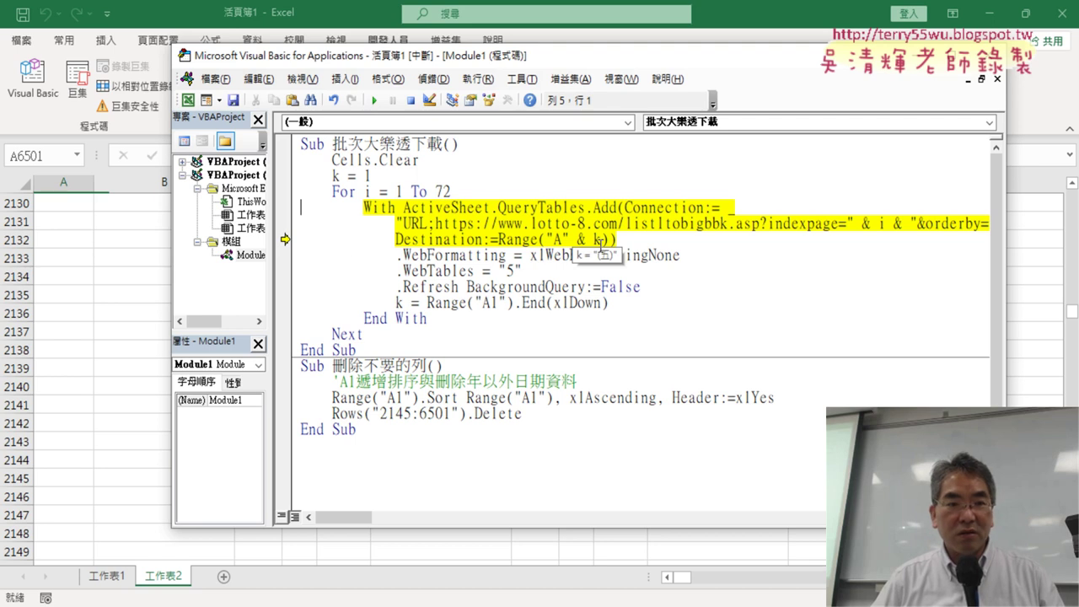
Check the refilled worksheet data down to row 91, then return to the code editor.
{"action": "left_click", "coordinate": [57, 300]}
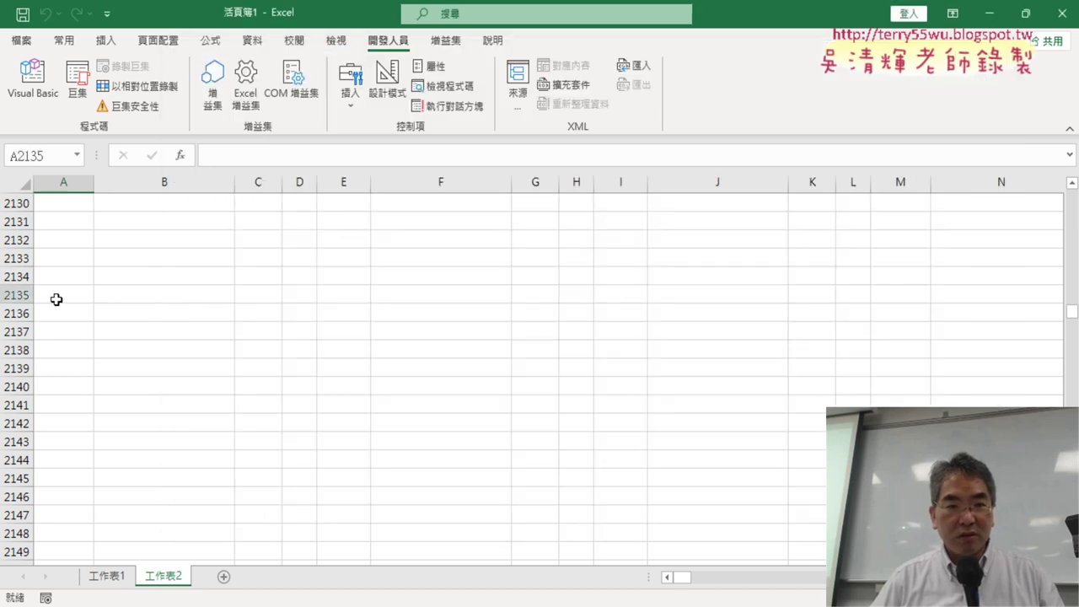
{"action": "key", "text": "super+space"}
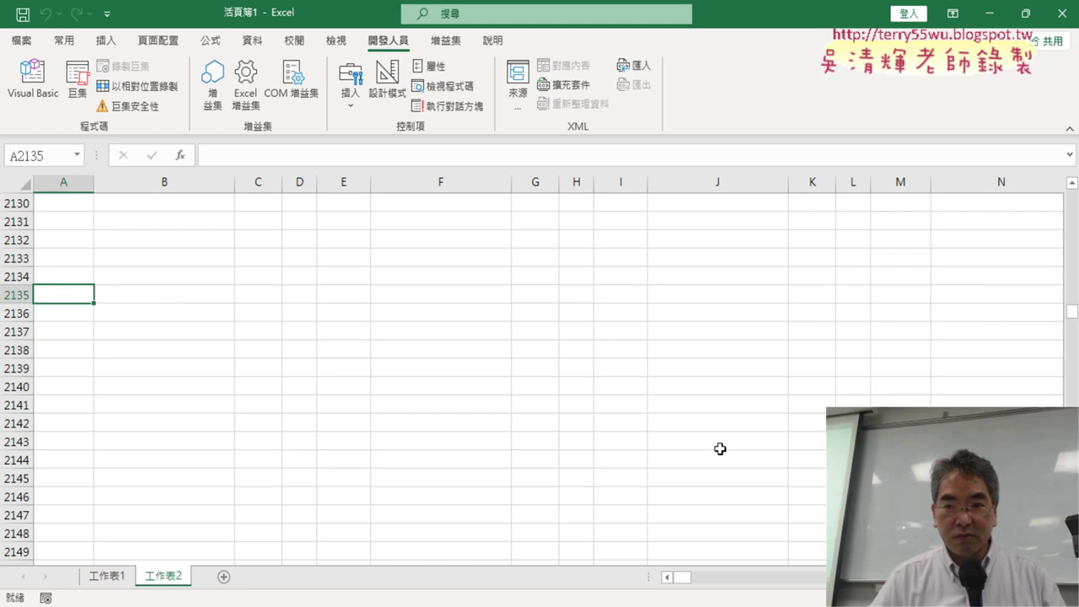
{"action": "left_click_drag", "start_coordinate": [1070, 318], "coordinate": [1059, 162]}
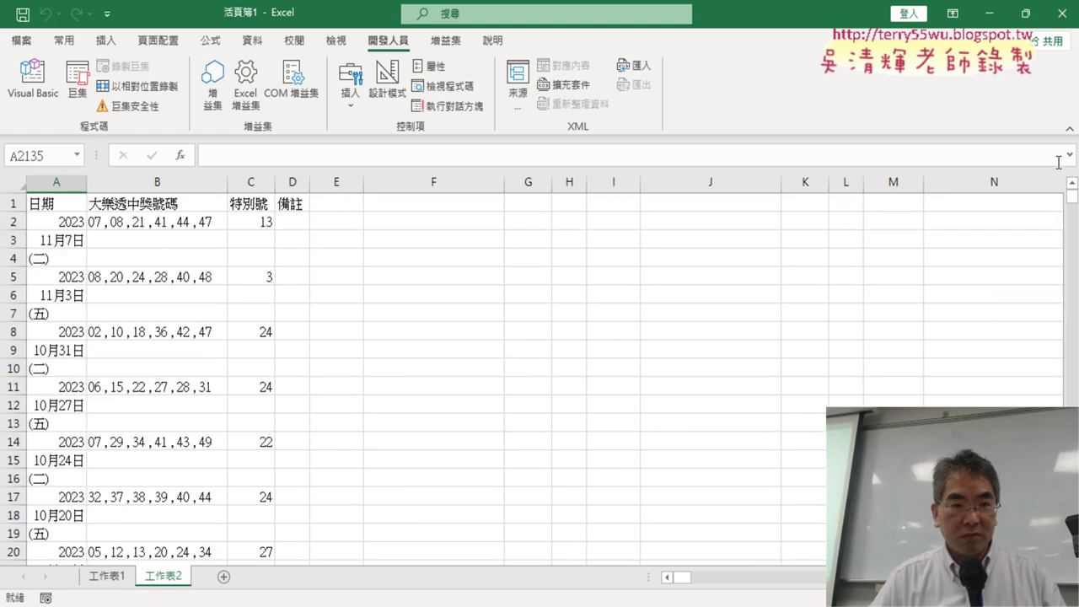
{"action": "left_click", "coordinate": [34, 84]}
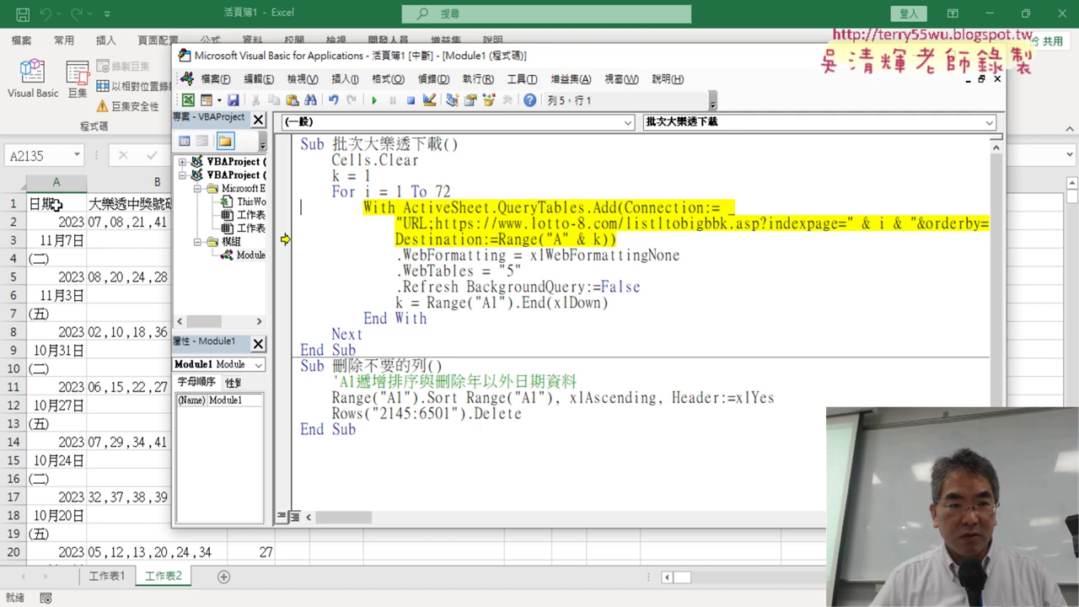
{"action": "left_click", "coordinate": [56, 204]}
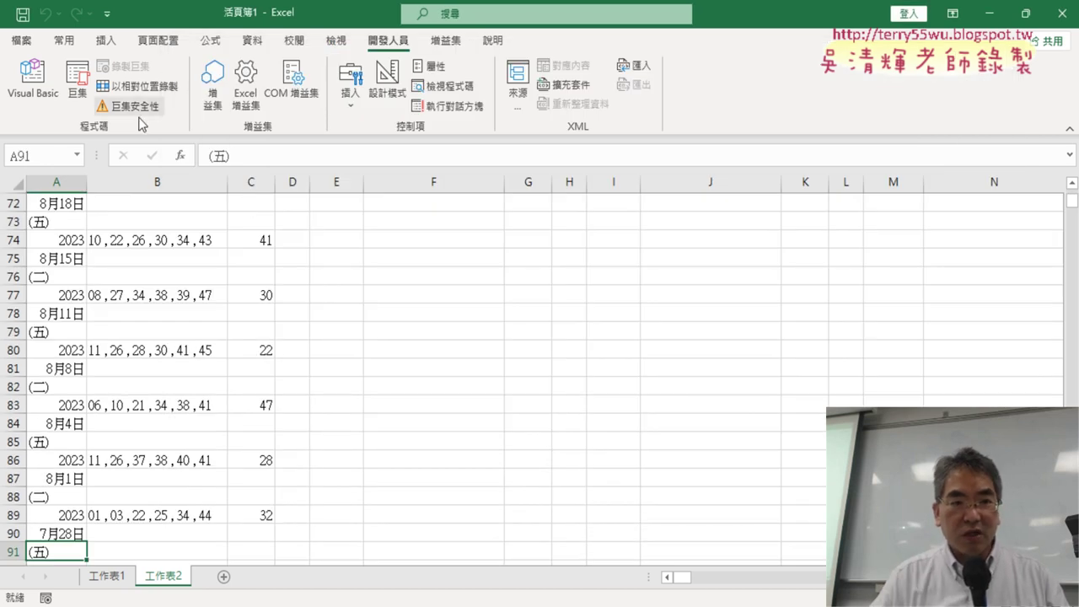
{"action": "left_click", "coordinate": [32, 80]}
Append .Row to the k = Range("A1").End(xlDown) line in English input mode.
{"action": "left_click", "coordinate": [610, 302]}
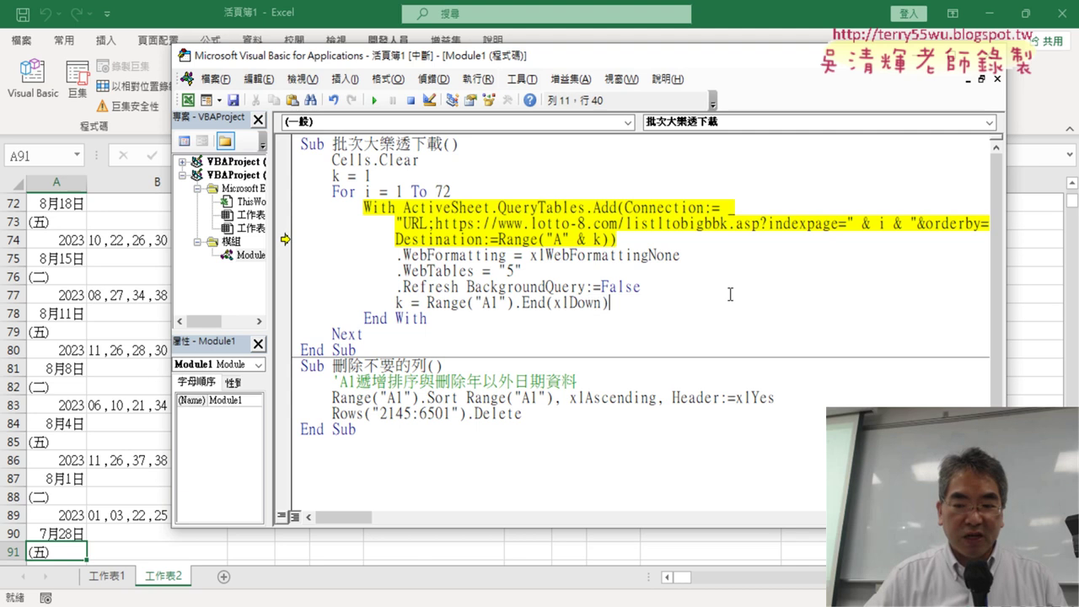
{"action": "type", "text": "."}
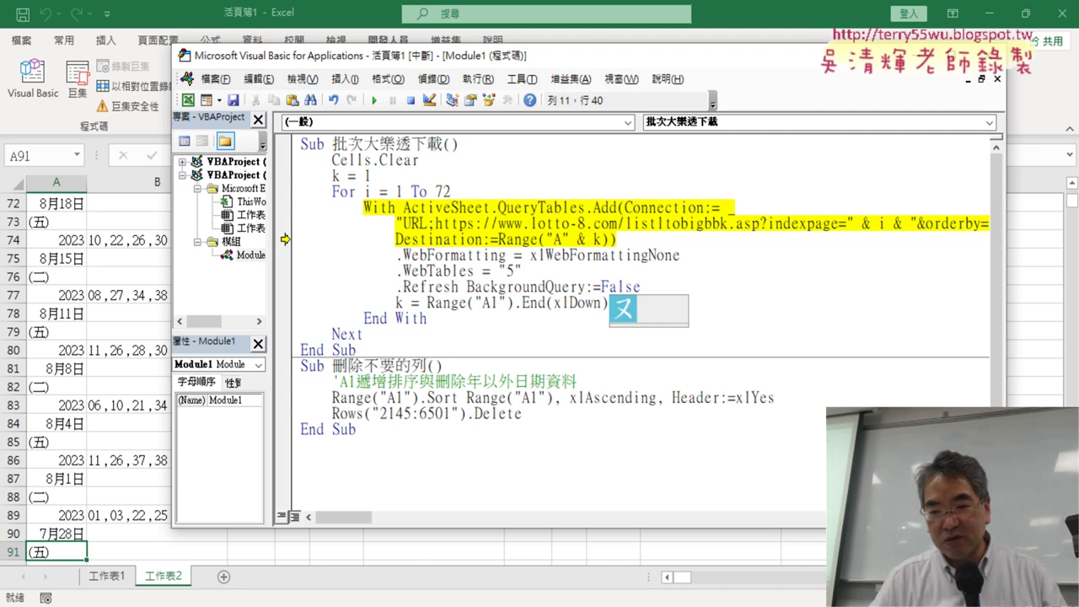
{"action": "key", "text": "super+space"}
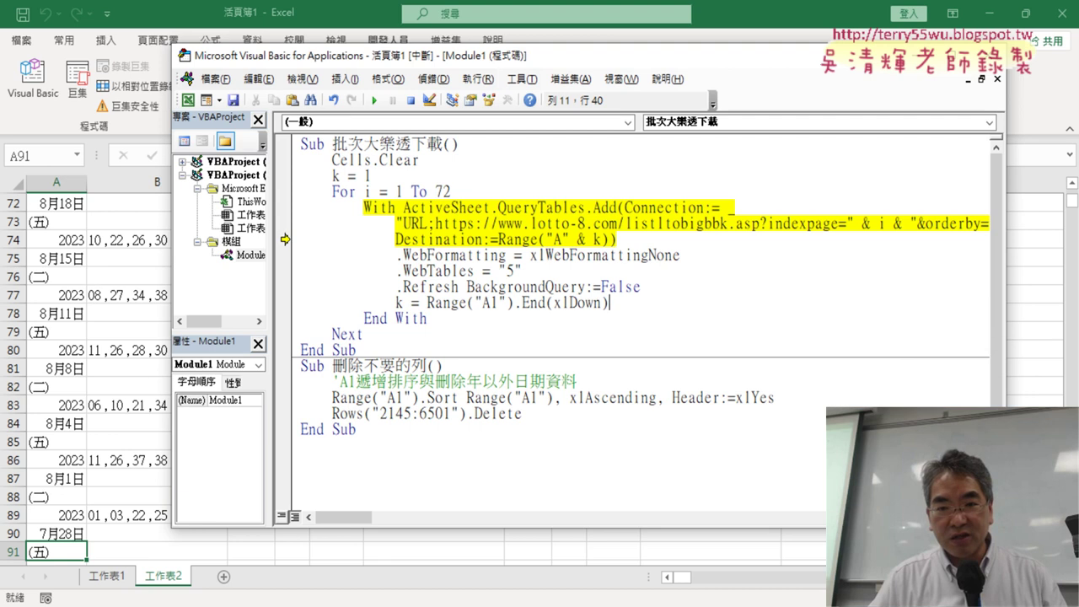
{"action": "type", "text": "t"}
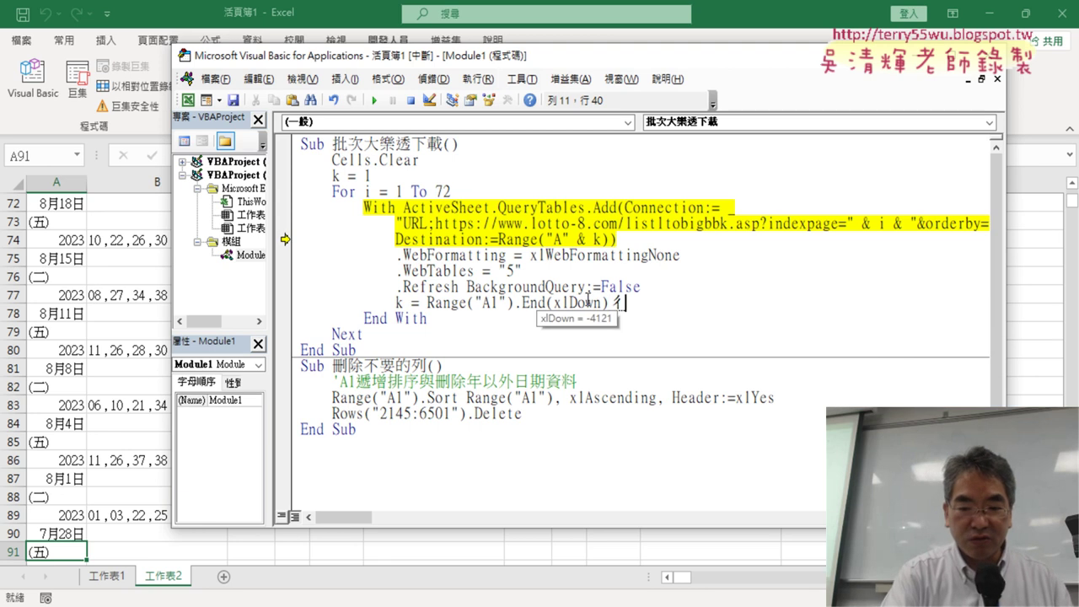
{"action": "key", "text": "BackSpace"}
{"action": "type", "text": ".r"}
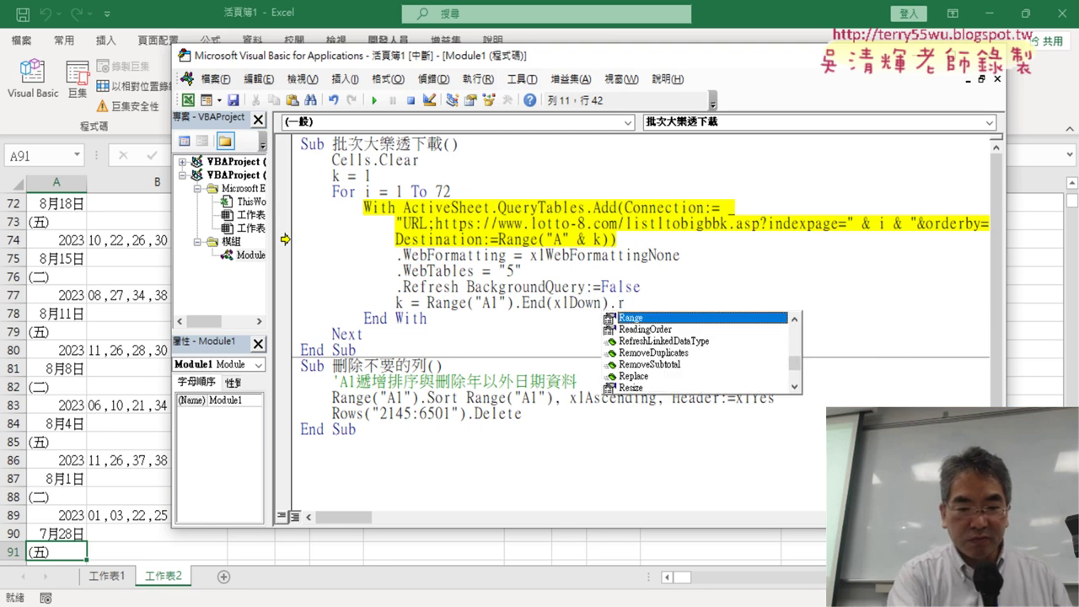
{"action": "type", "text": "ow"}
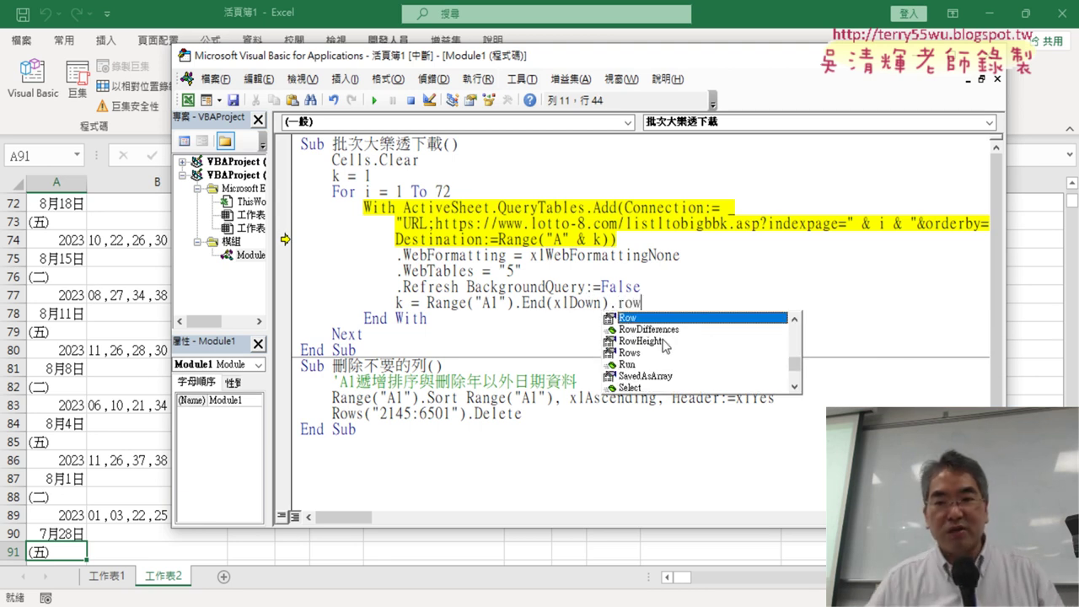
{"action": "left_click_drag", "start_coordinate": [640, 302], "coordinate": [616, 302]}
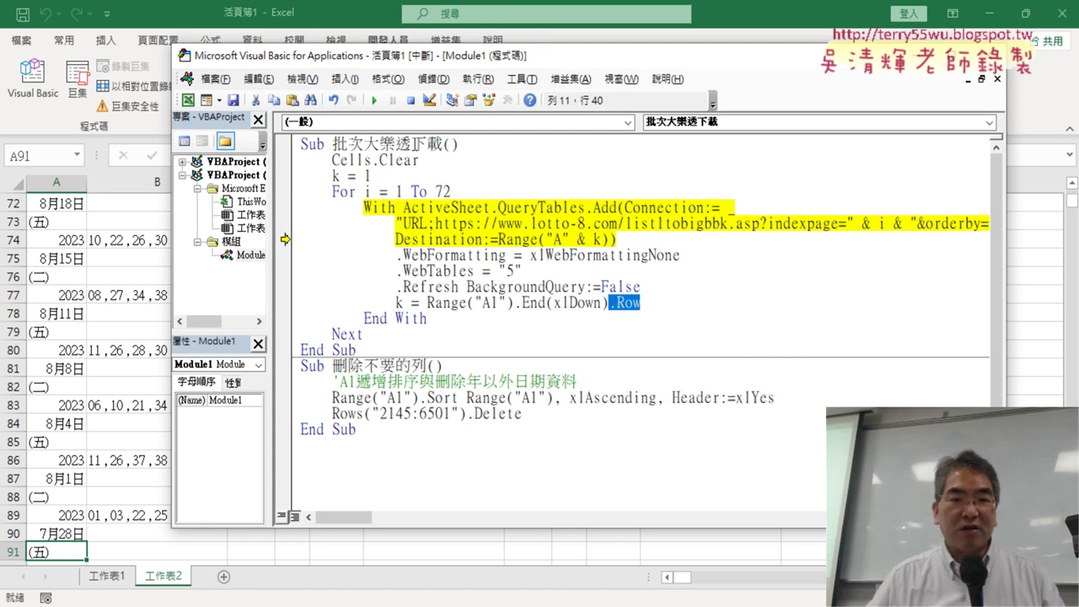
Rerun the download macro and end it at the run-time error 1004.
{"action": "left_click", "coordinate": [374, 100]}
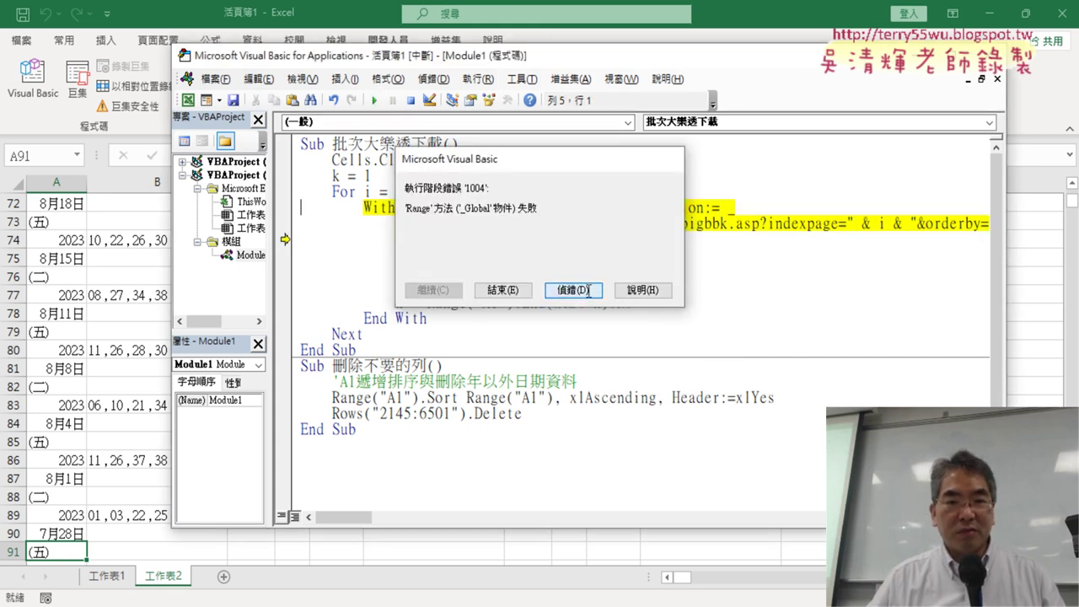
{"action": "left_click", "coordinate": [587, 290]}
{"action": "left_click", "coordinate": [410, 99]}
Scroll the sheet back to the top and rerun the corrected download macro from Visual Basic.
{"action": "left_click", "coordinate": [374, 99]}
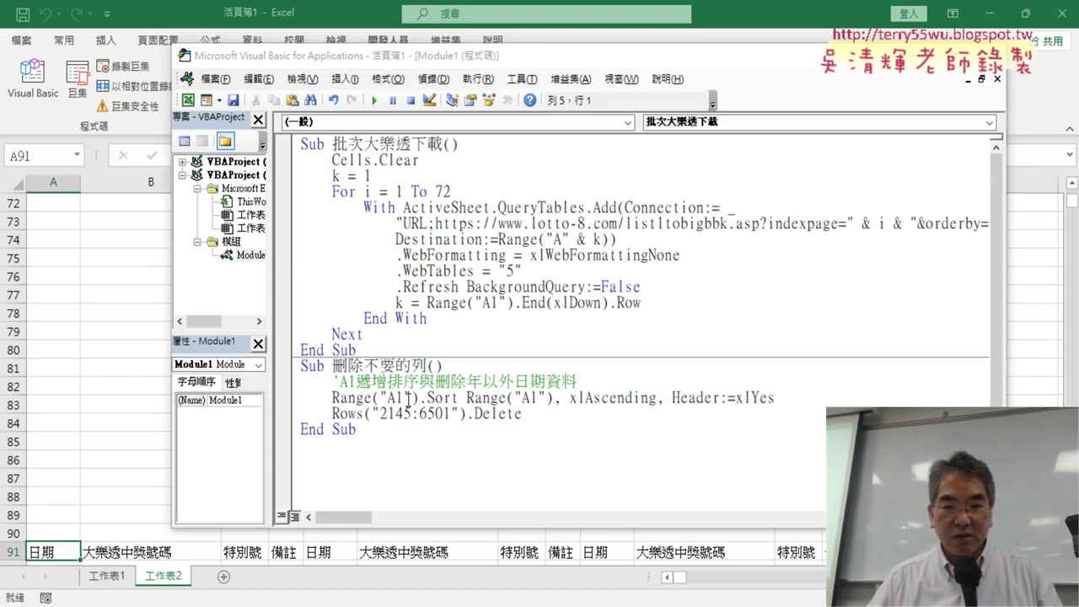
{"action": "left_click_drag", "start_coordinate": [1072, 202], "coordinate": [1073, 179]}
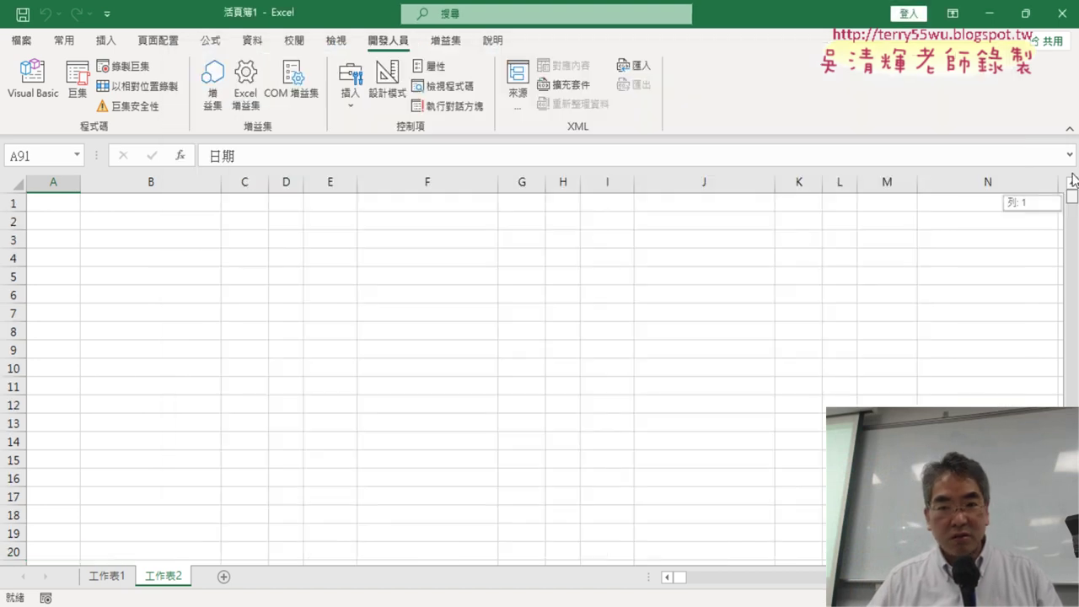
{"action": "left_click", "coordinate": [33, 84]}
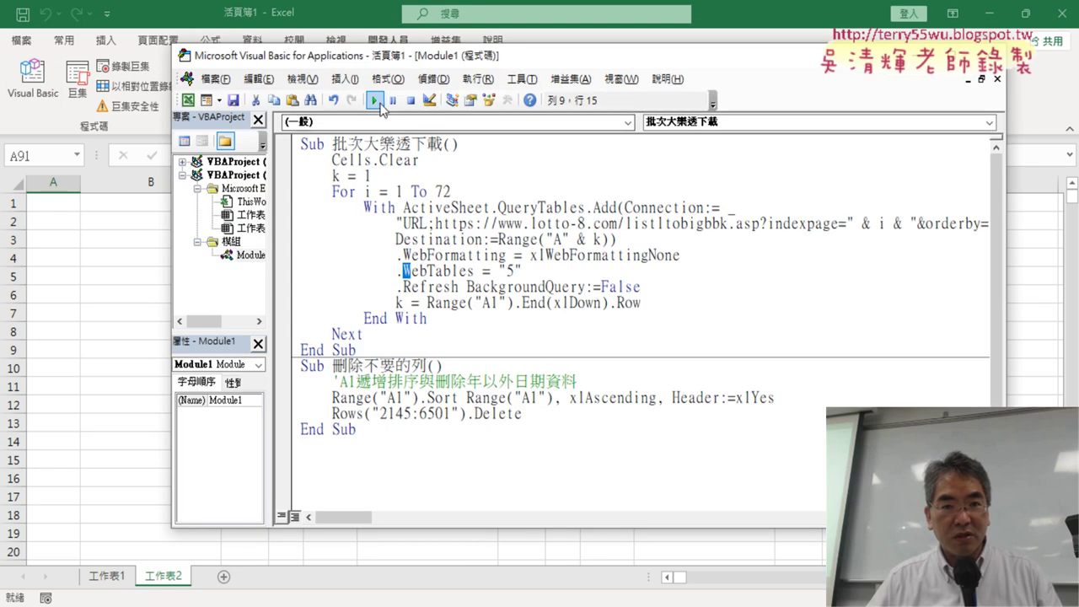
{"action": "left_click", "coordinate": [372, 100]}
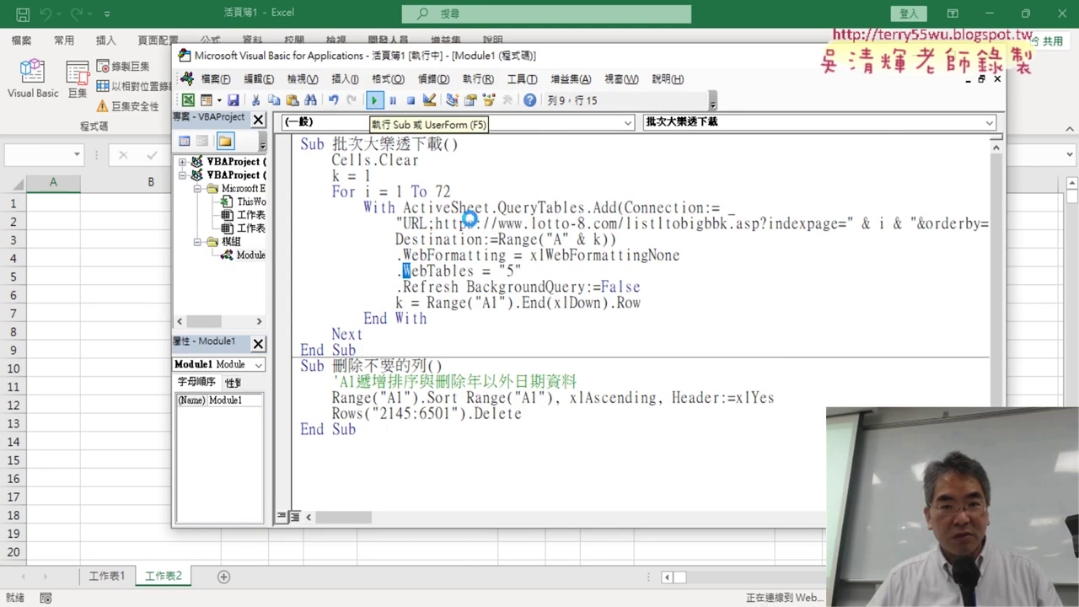